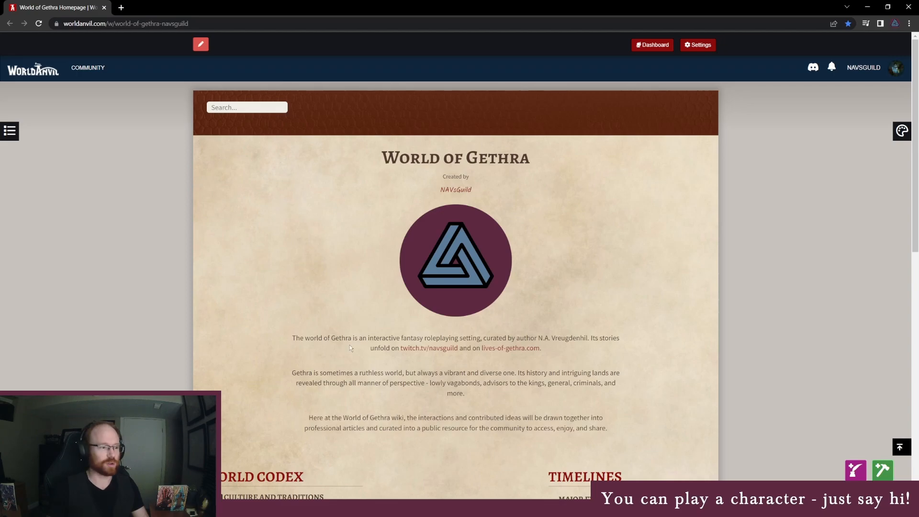
# - Open the Aon Isatar article from the YSO 700-800 group of World Characters and bring up its editor
pyautogui.scroll(-4, 360, 329)
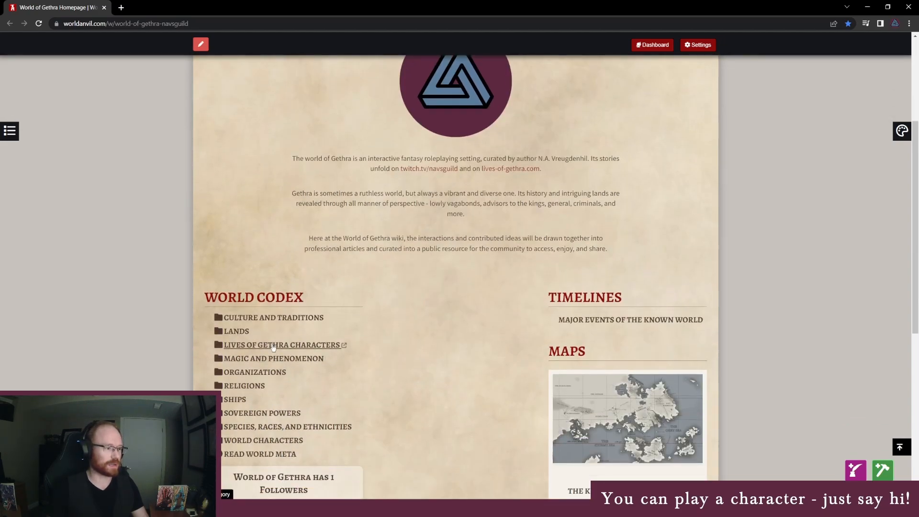
pyautogui.click(287, 439)
pyautogui.scroll(-2, 284, 407)
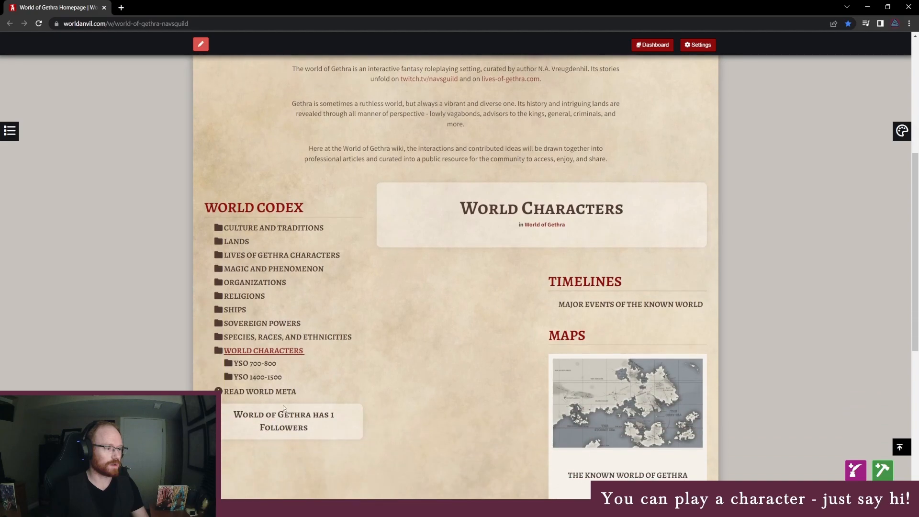
pyautogui.click(266, 368)
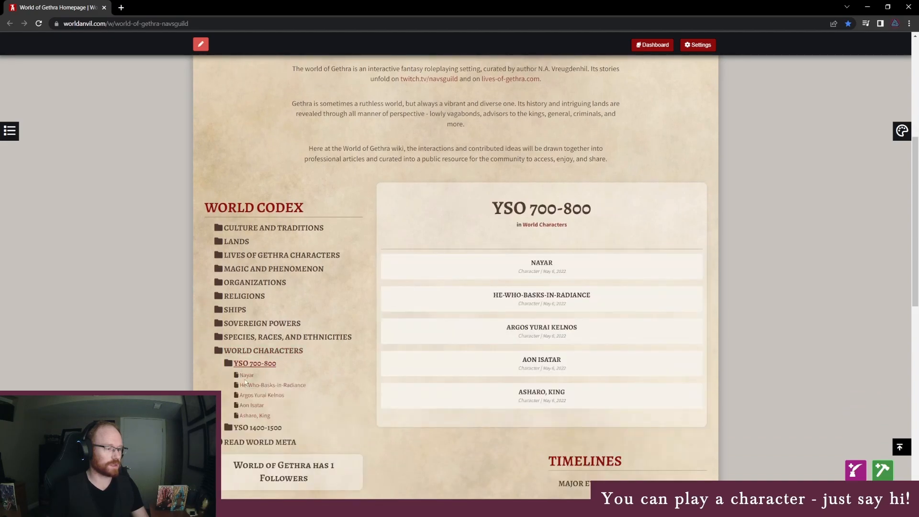
pyautogui.click(257, 406)
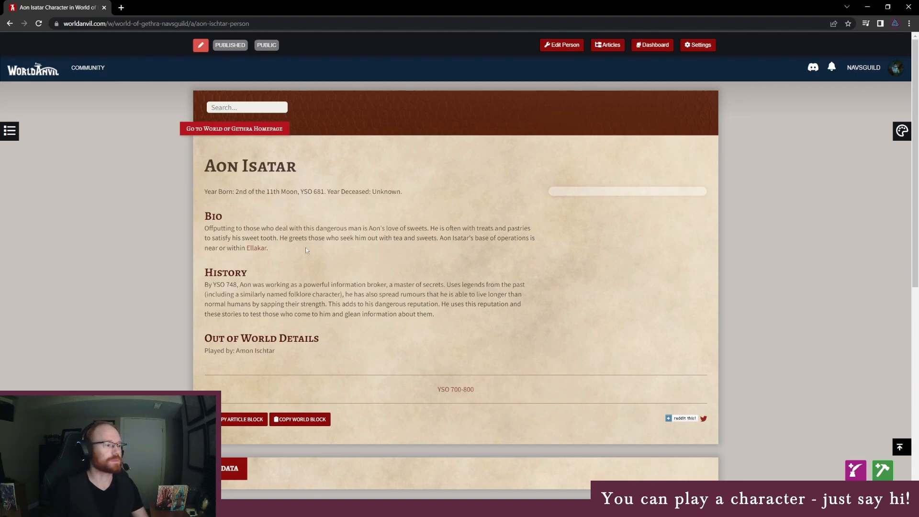
pyautogui.click(576, 44)
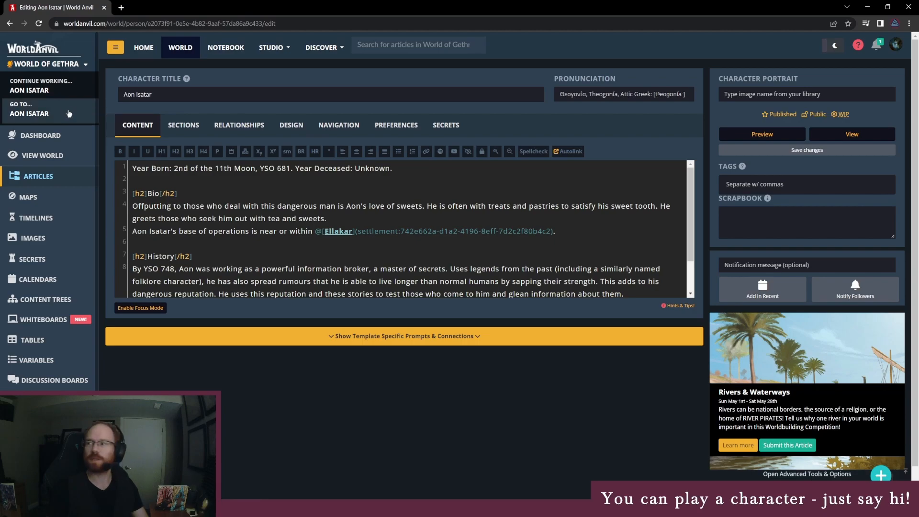
# - Return to the world homepage's codex, then open Vaenuth.docx in Word and check the year in its heading
pyautogui.click(43, 156)
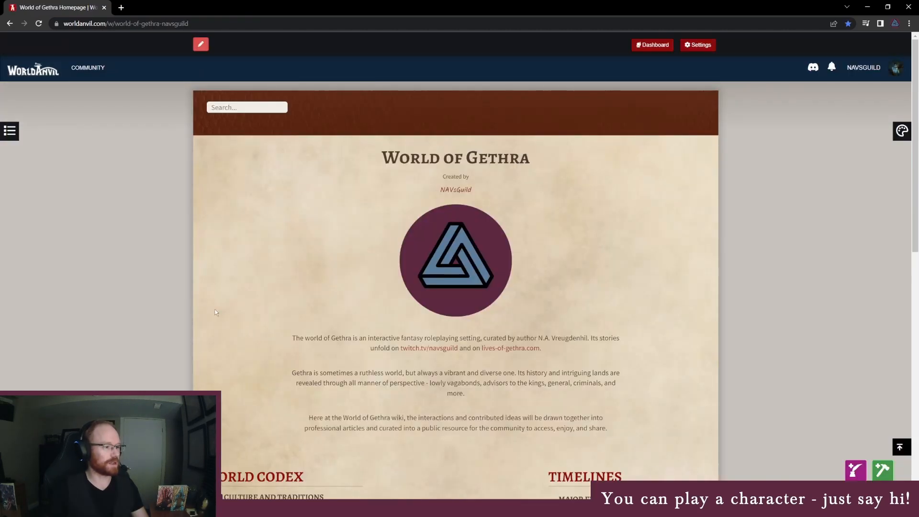
pyautogui.scroll(-4, 351, 380)
pyautogui.scroll(-2, 351, 381)
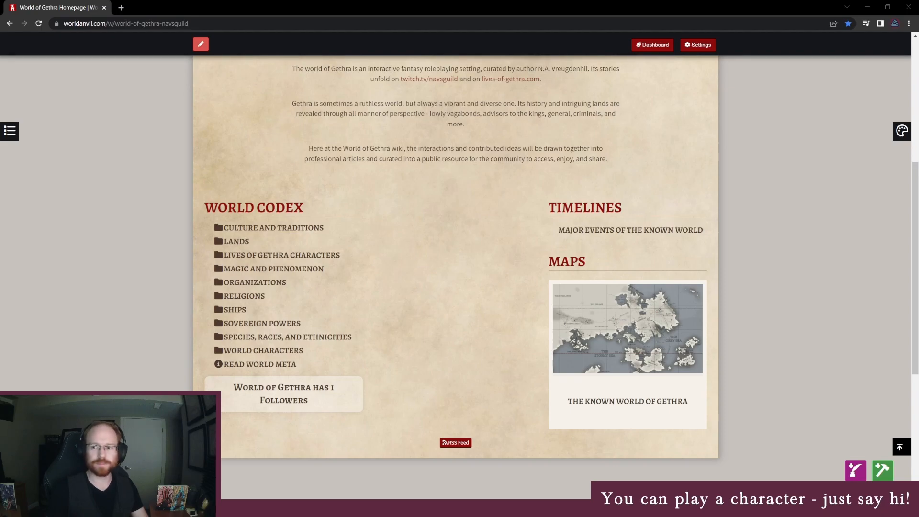
pyautogui.rightClick(123, 507)
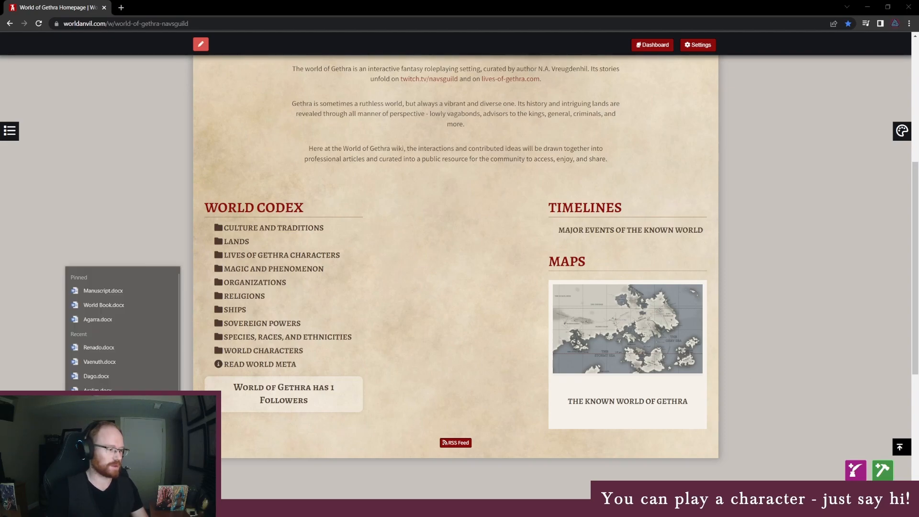
pyautogui.click(127, 356)
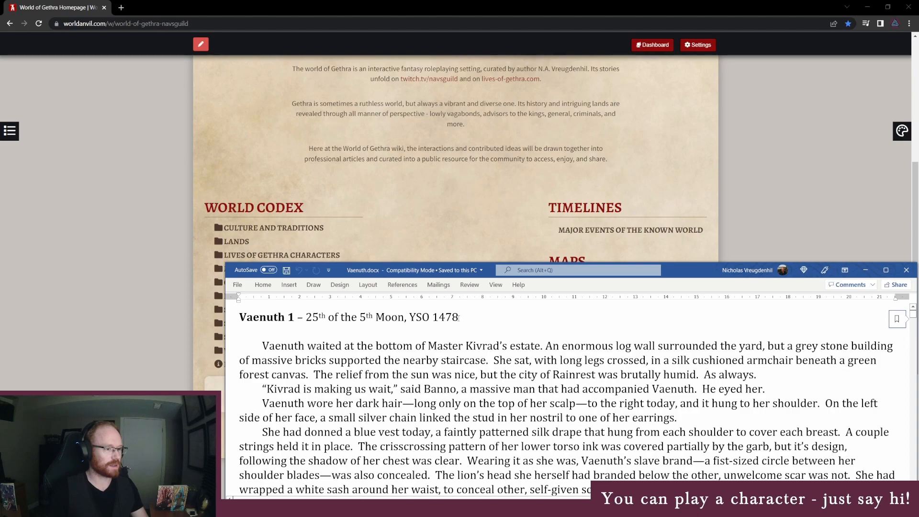
pyautogui.moveTo(459, 318); pyautogui.dragTo(410, 319)
pyautogui.click(416, 318)
# - Back in the World Anvil codex, view the Nokire article under Lands, Numa'nakres, and return to the homepage
pyautogui.click(184, 251)
pyautogui.click(237, 241)
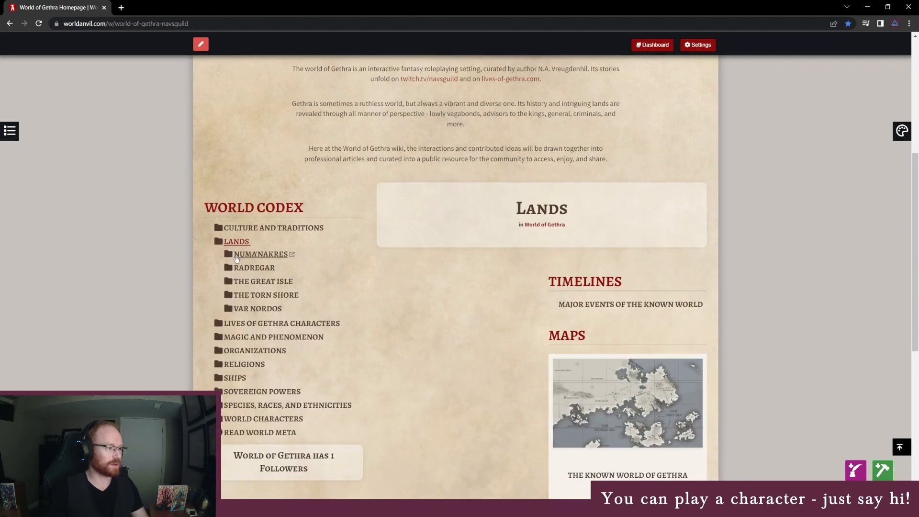
pyautogui.click(243, 257)
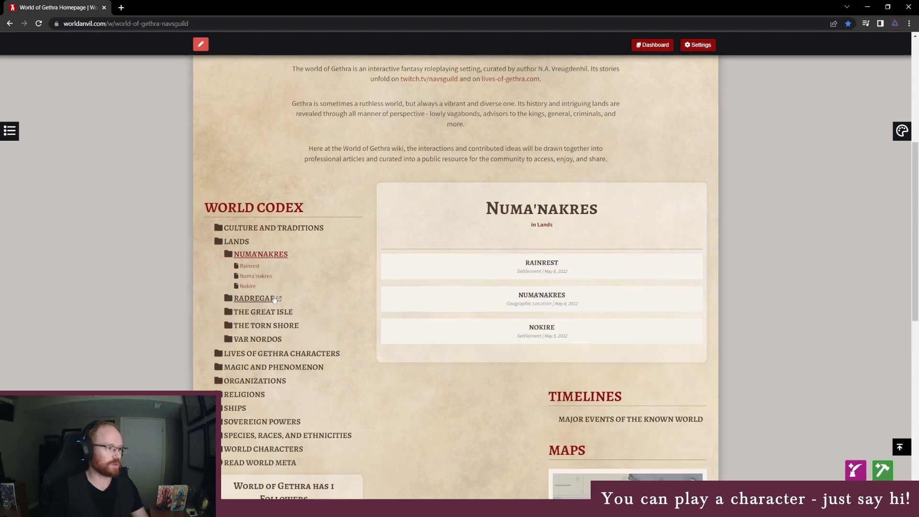
pyautogui.click(247, 286)
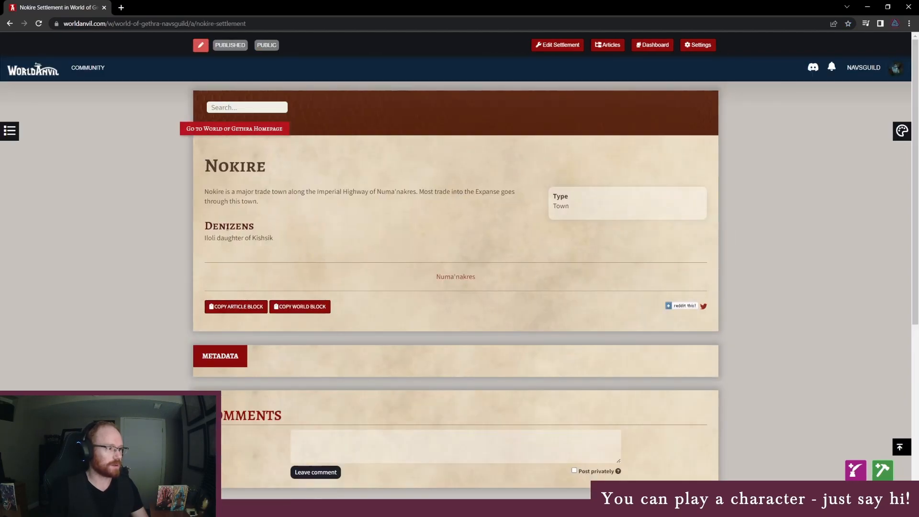
pyautogui.click(10, 23)
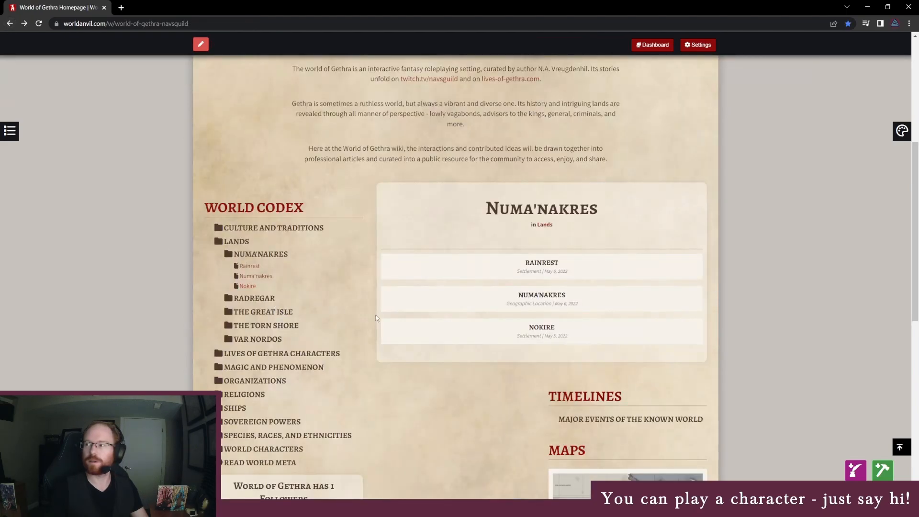
# - Check the Vaenuth manuscript in Word, then open the Rainrest settlement article for editing in World Anvil
pyautogui.hotkey('alt', 'Tab')
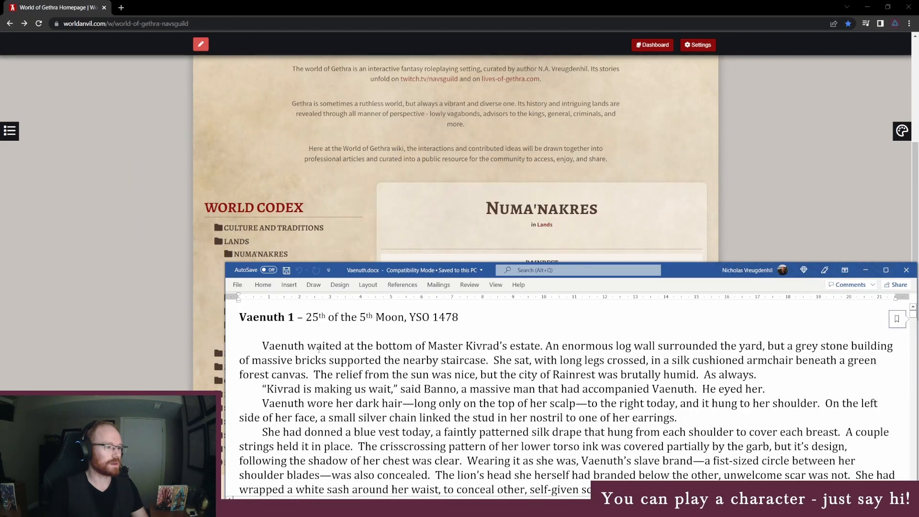
pyautogui.click(309, 196)
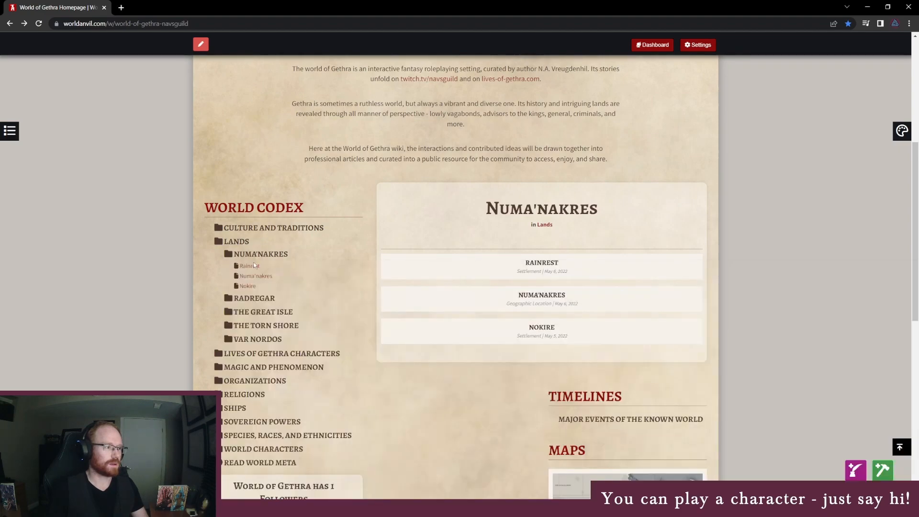
pyautogui.click(250, 266)
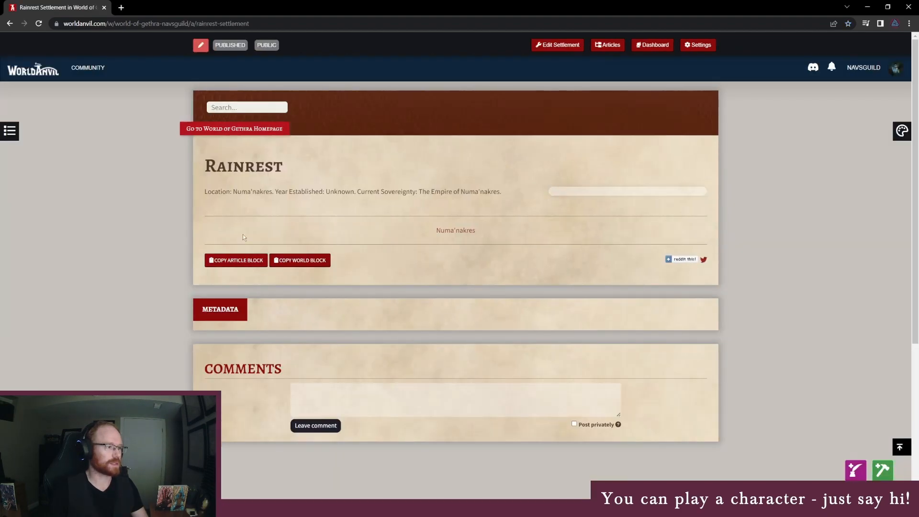
pyautogui.click(567, 45)
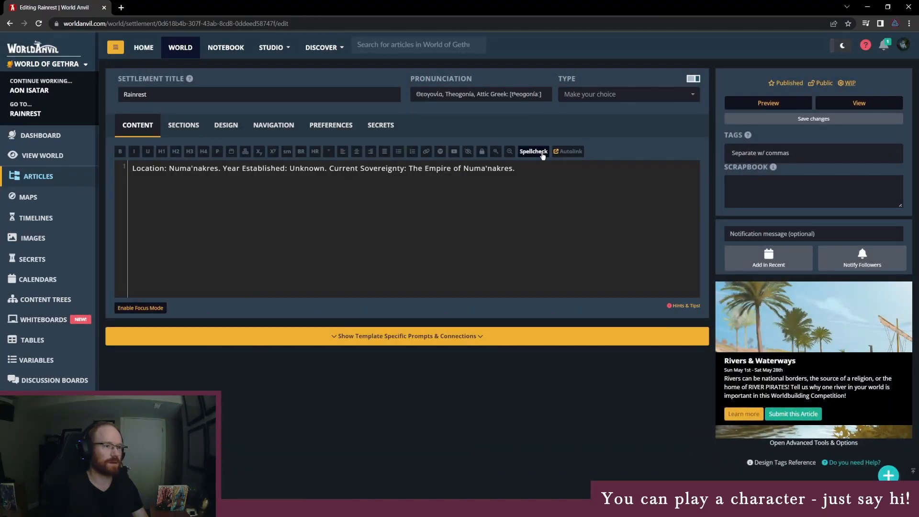
# - Add a "Denizens" line below Rainrest's location text, followed by a bulleted list containing "Master Kivrad"
pyautogui.press('Return')
pyautogui.write('S')
pyautogui.press('BackSpace')
pyautogui.write('Denizens')
pyautogui.press('Return')
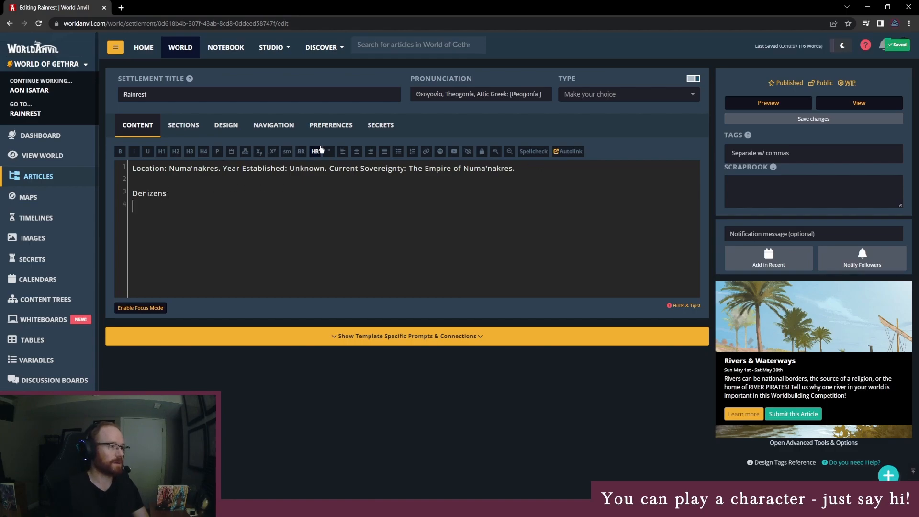
pyautogui.click(398, 151)
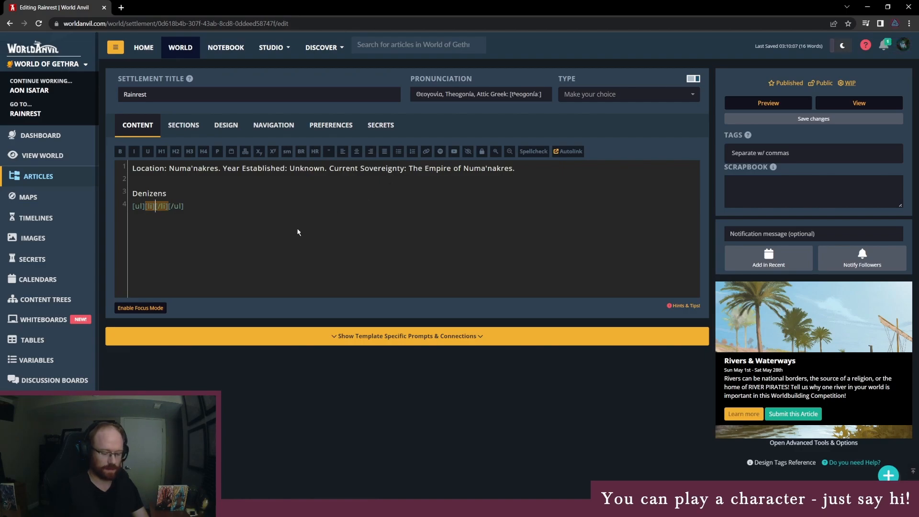
pyautogui.write('Master Kiv')
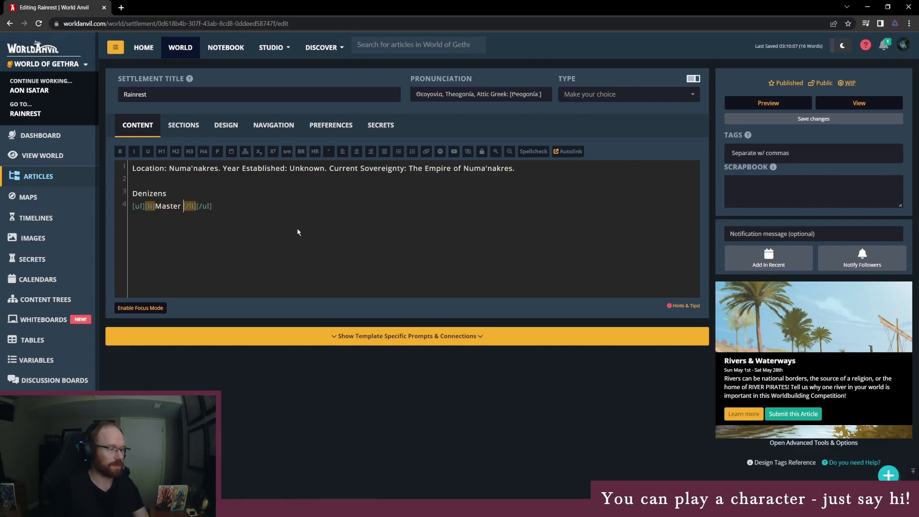
pyautogui.write('rad')
# - Format the "Denizens" line as a level-two heading and save the Rainrest article
pyautogui.click(210, 192)
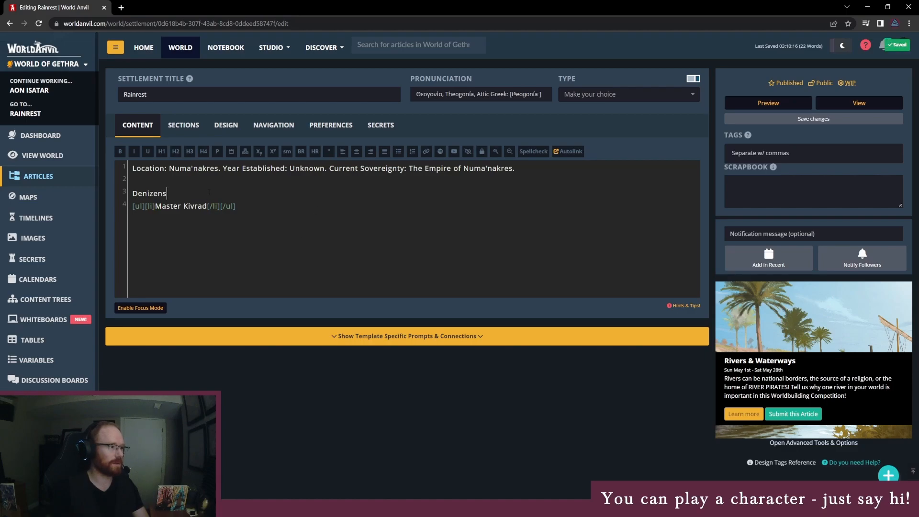
pyautogui.hotkey('shift', 'Home')
pyautogui.click(176, 151)
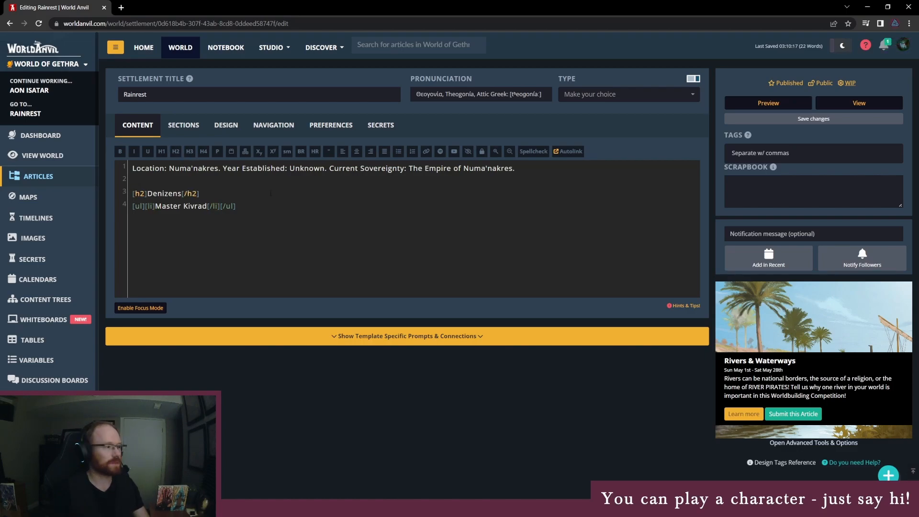
pyautogui.click(798, 120)
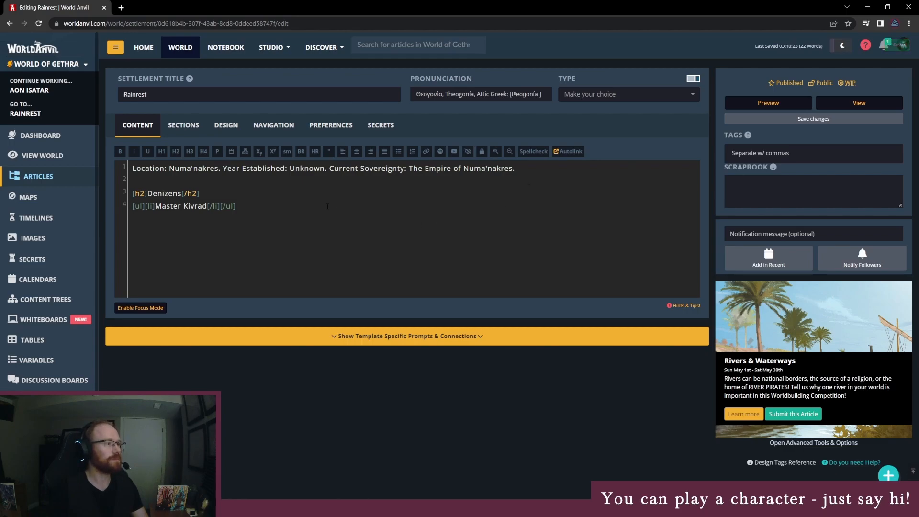
pyautogui.click(812, 119)
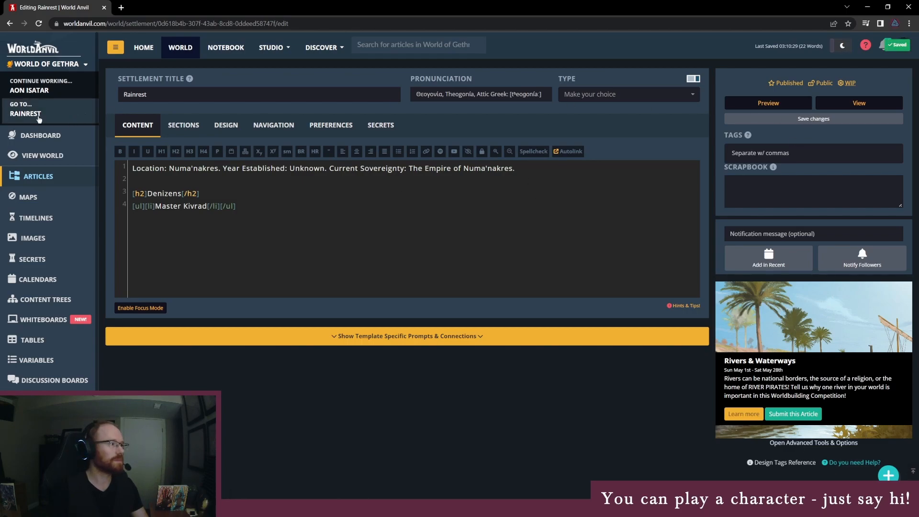
# - Look at the world homepage, go back to the Rainrest editor, and view the article page with its denizens list
pyautogui.click(42, 155)
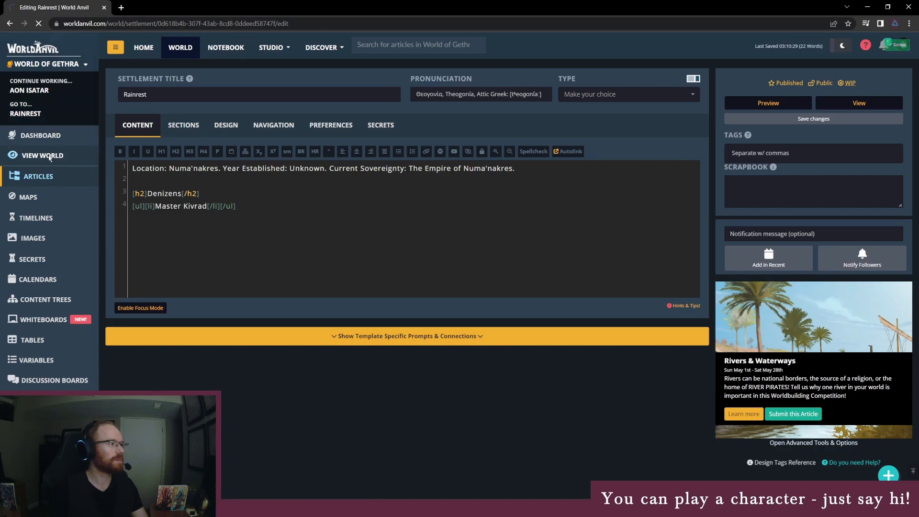
pyautogui.scroll(-6, 323, 189)
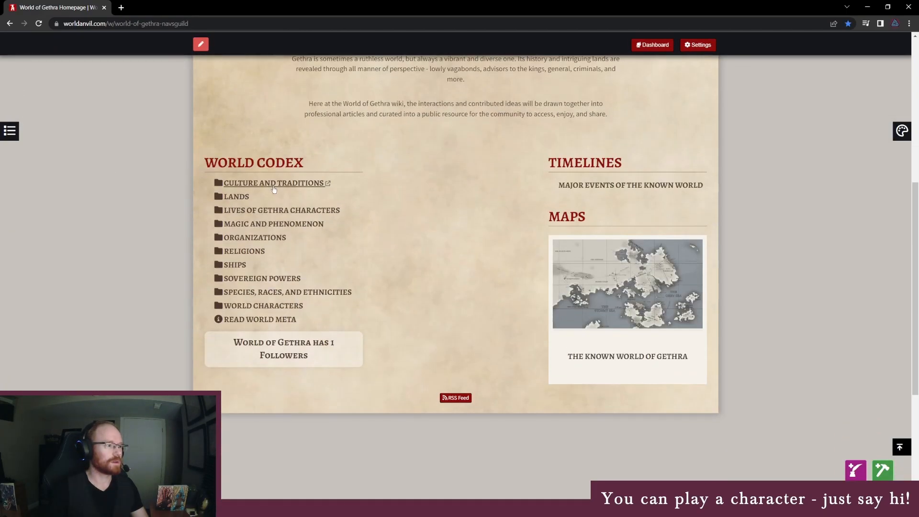
pyautogui.click(9, 23)
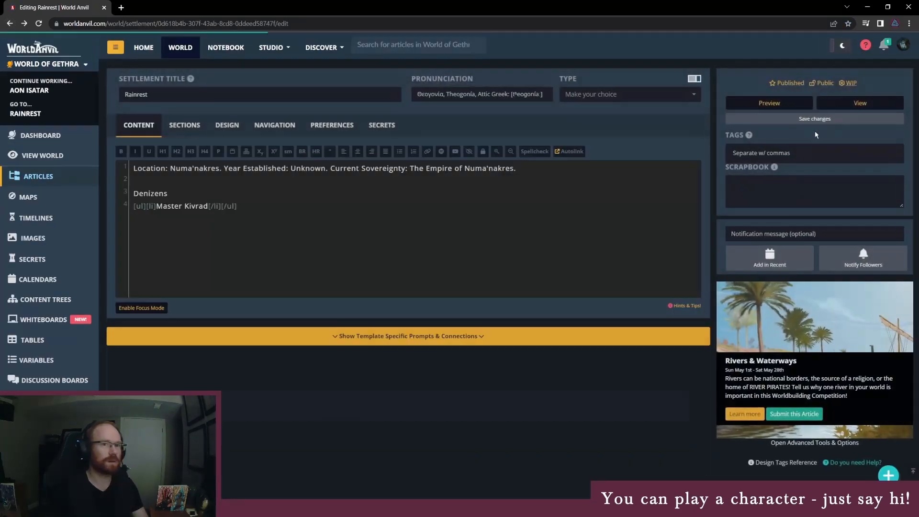
pyautogui.click(850, 107)
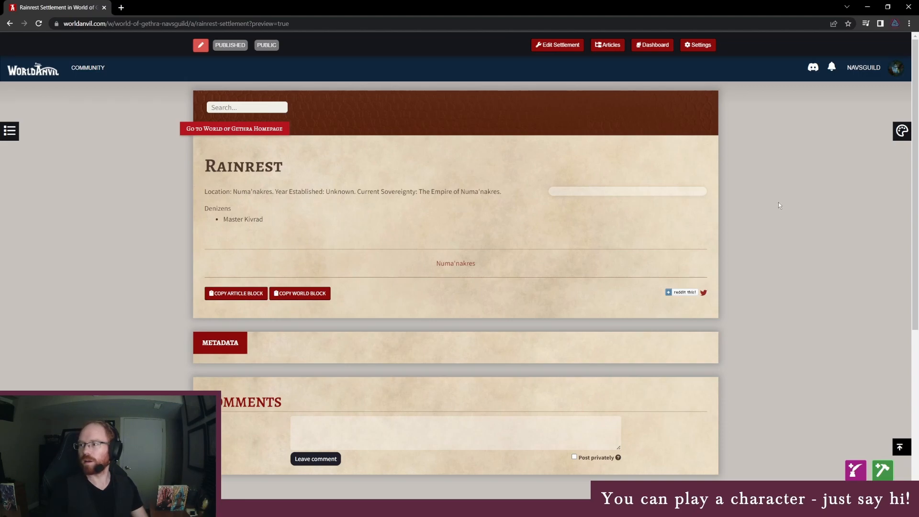
pyautogui.doubleClick(245, 220)
pyautogui.click(242, 220)
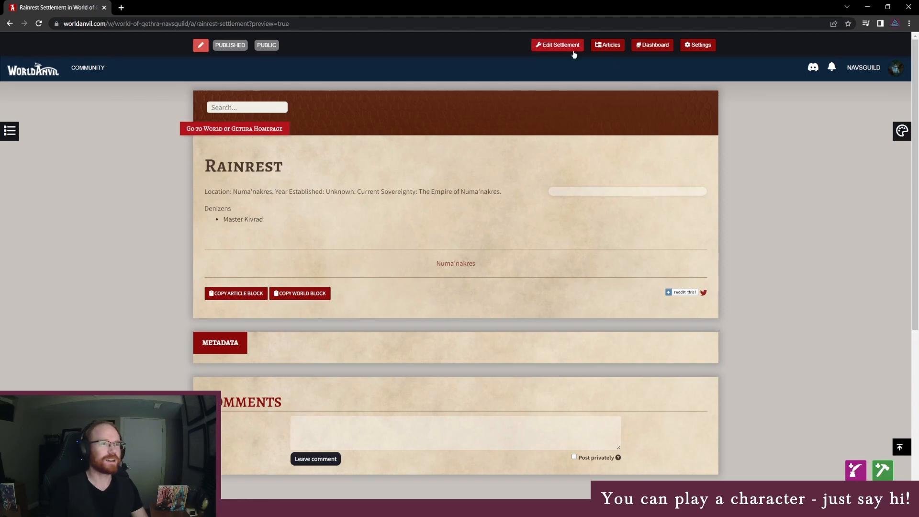
# - Create a new person article and title it "Kivrad"
pyautogui.click(882, 476)
pyautogui.click(630, 336)
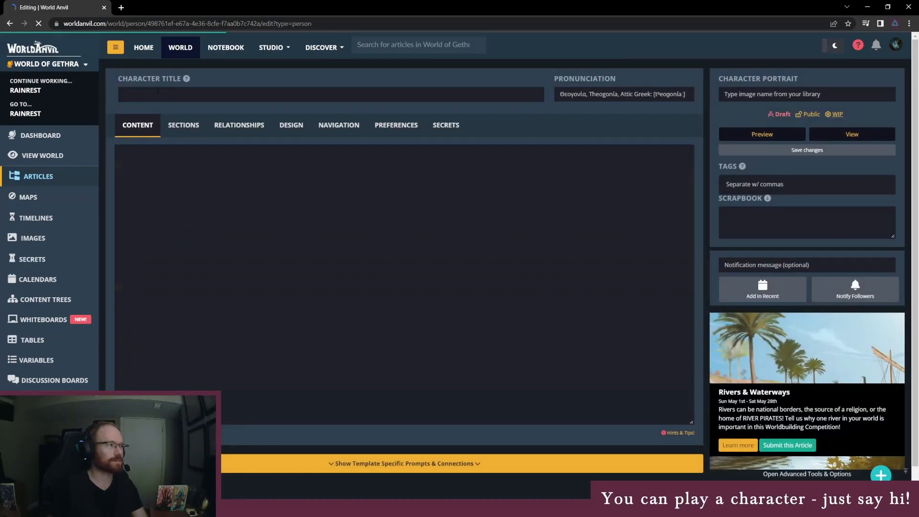
pyautogui.click(158, 93)
pyautogui.write('Master')
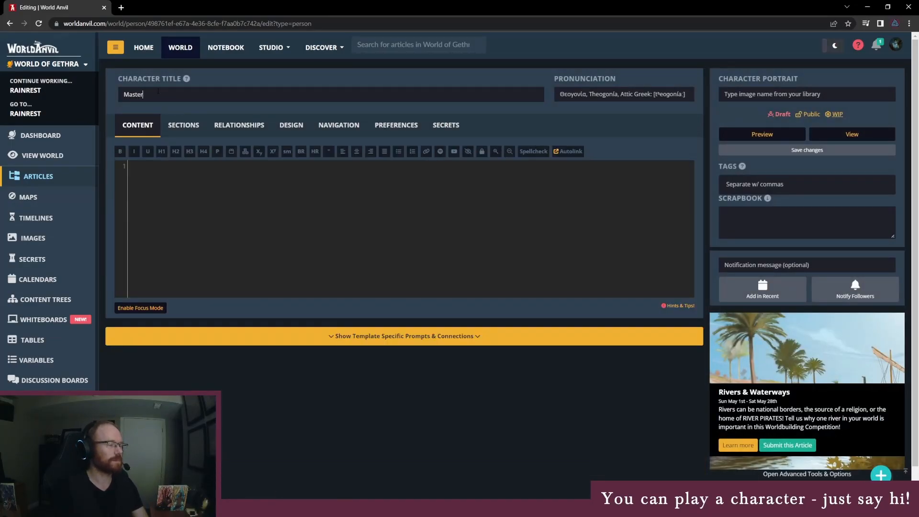
pyautogui.press('BackSpace')
pyautogui.write('Kivrad')
# - Open the articles list in a new tab and copy the year born and deceased line from Aon Isatar's content
pyautogui.rightClick(38, 181)
pyautogui.click(72, 187)
pyautogui.hotkey('ctrl', 'Tab')
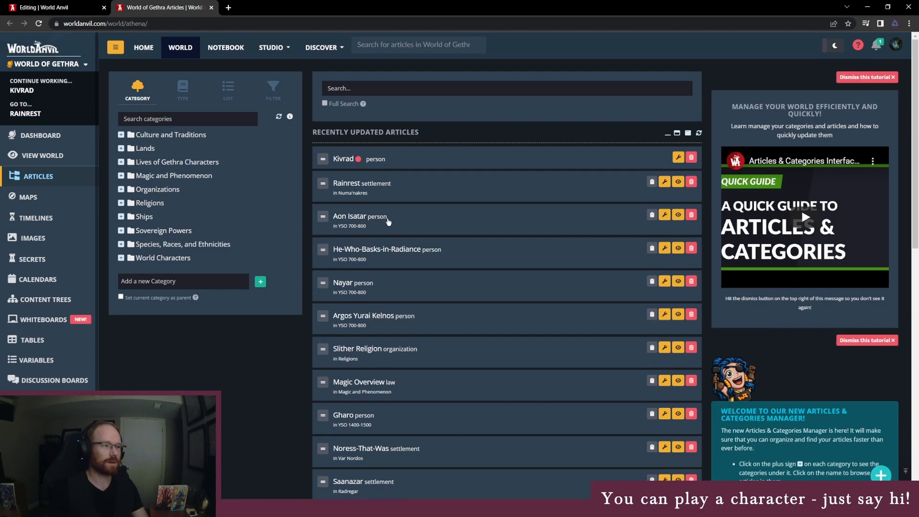
pyautogui.click(388, 221)
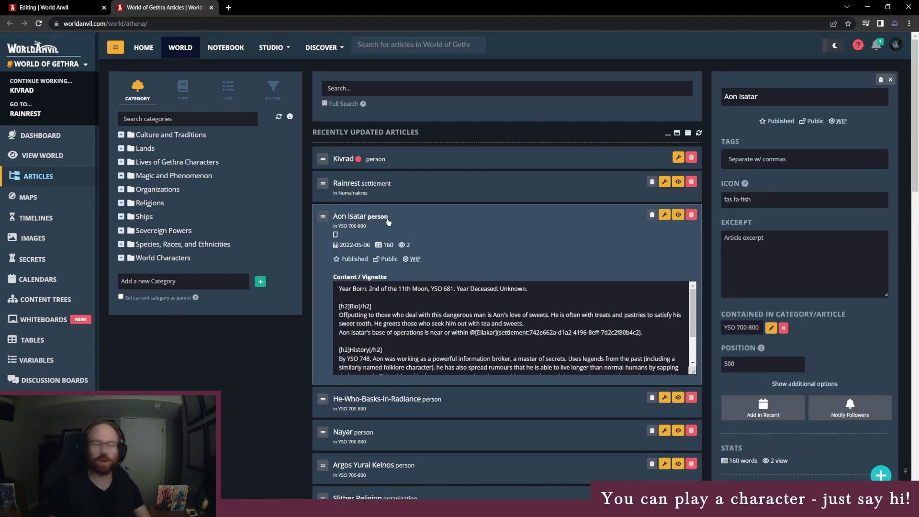
pyautogui.moveTo(527, 288); pyautogui.dragTo(339, 289)
pyautogui.hotkey('ctrl', 'c')
# - Paste the copied line into Kivrad's content and cut out the birth date after "Year Born:"
pyautogui.click(88, 13)
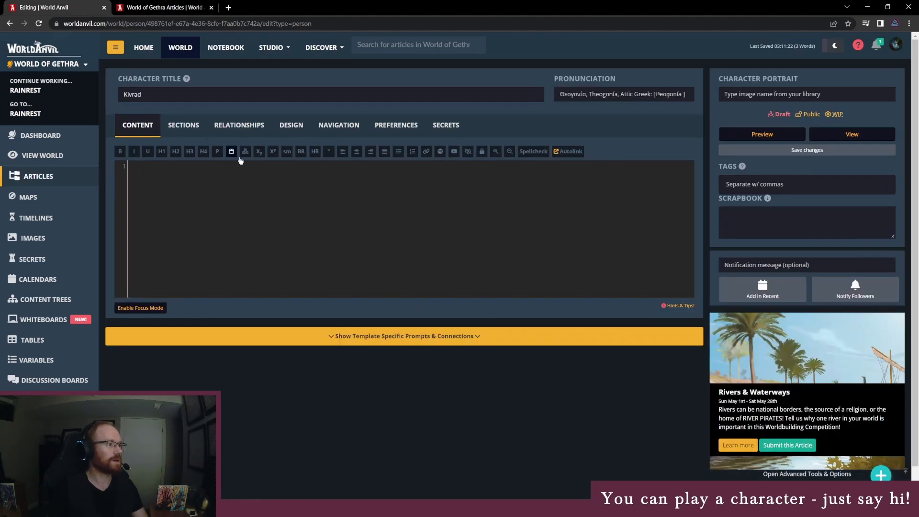
pyautogui.click(216, 174)
pyautogui.hotkey('ctrl', 'v')
pyautogui.moveTo(174, 168); pyautogui.dragTo(291, 168)
pyautogui.hotkey('ctrl', 'x')
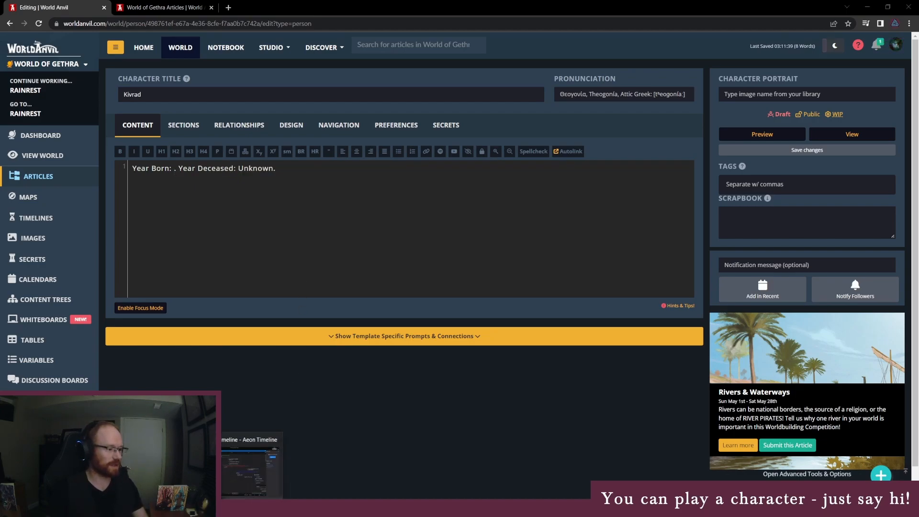
# - Switch to Aeon Timeline, search the timeline for "kivrad", and return to the Kivrad article in World Anvil
pyautogui.click(252, 466)
pyautogui.click(11, 68)
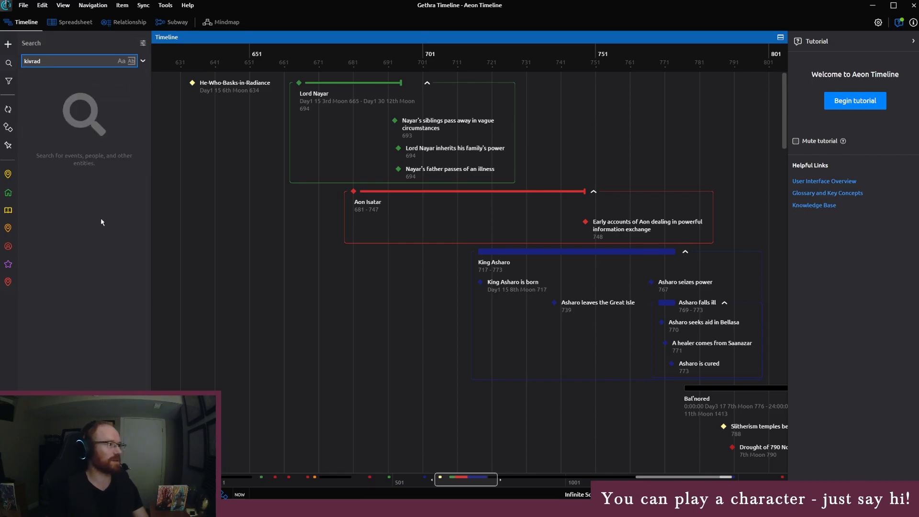
pyautogui.press('Return')
pyautogui.hotkey('alt', 'Tab')
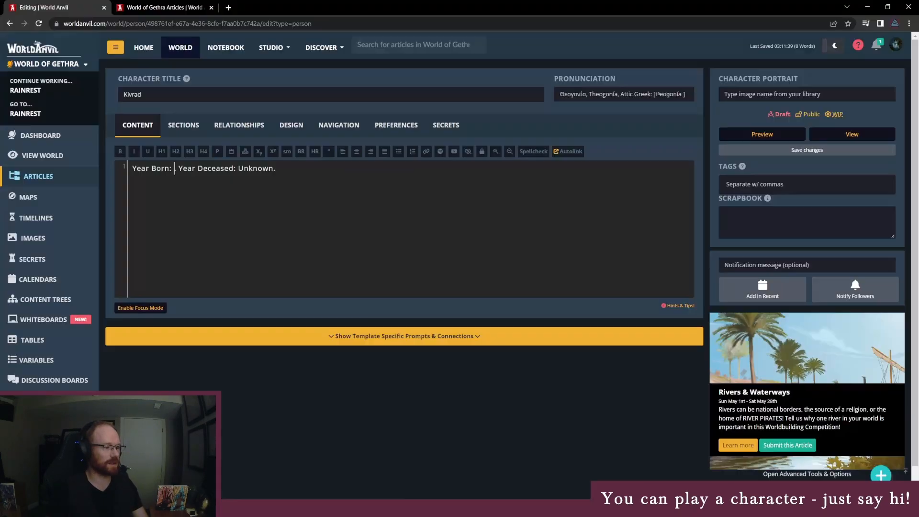
# - Enter "Unknown" as Kivrad's year born and save the article
pyautogui.write('Unkno')
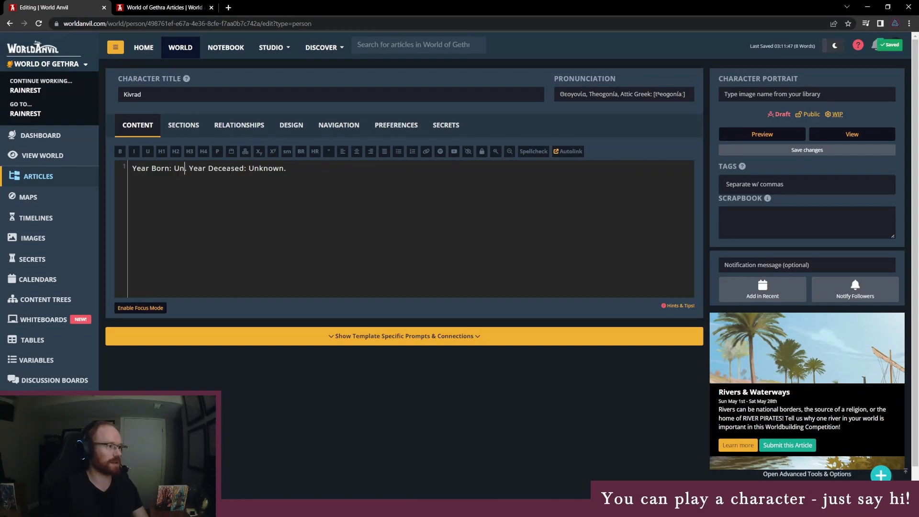
pyautogui.press('BackSpace')
pyautogui.press('BackSpace')
pyautogui.press('BackSpace')
pyautogui.write('known')
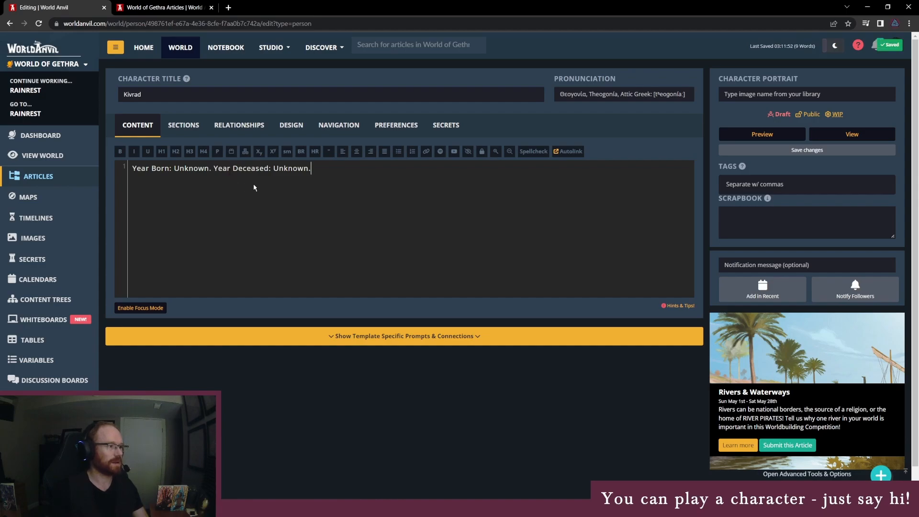
pyautogui.click(804, 152)
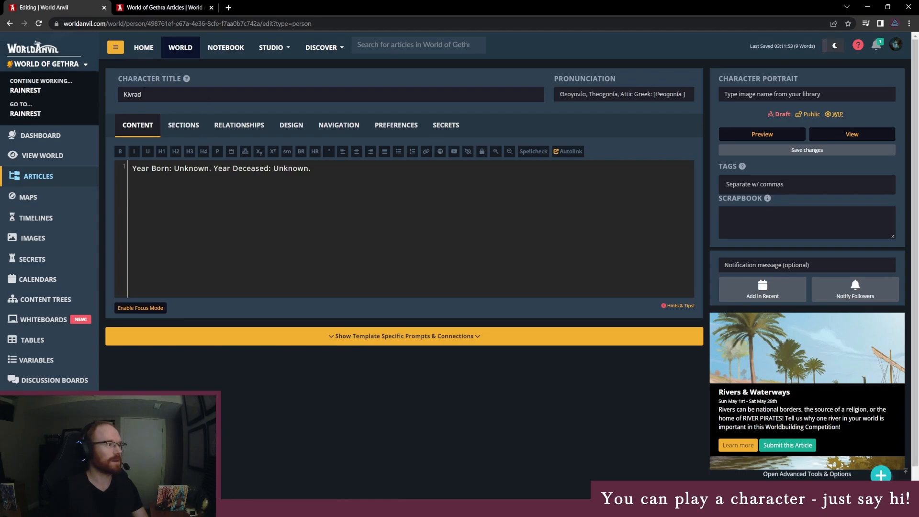
# - Set Kivrad's article to Published from the articles list, briefly reopen its editor, and copy its article mention from the list
pyautogui.click(38, 176)
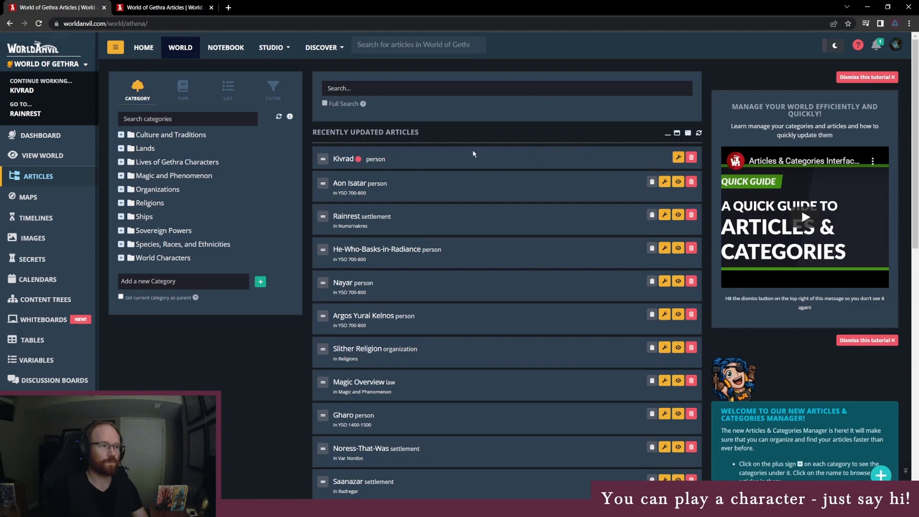
pyautogui.click(426, 161)
pyautogui.click(355, 193)
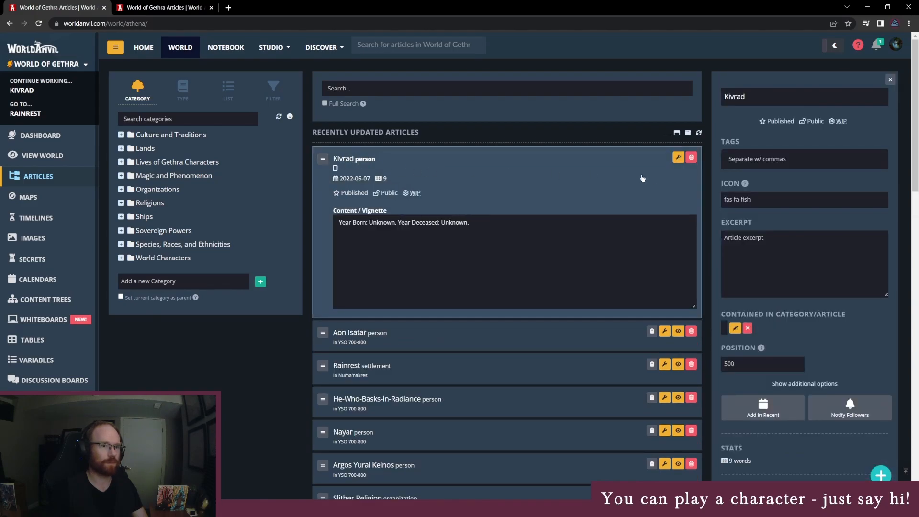
pyautogui.click(678, 158)
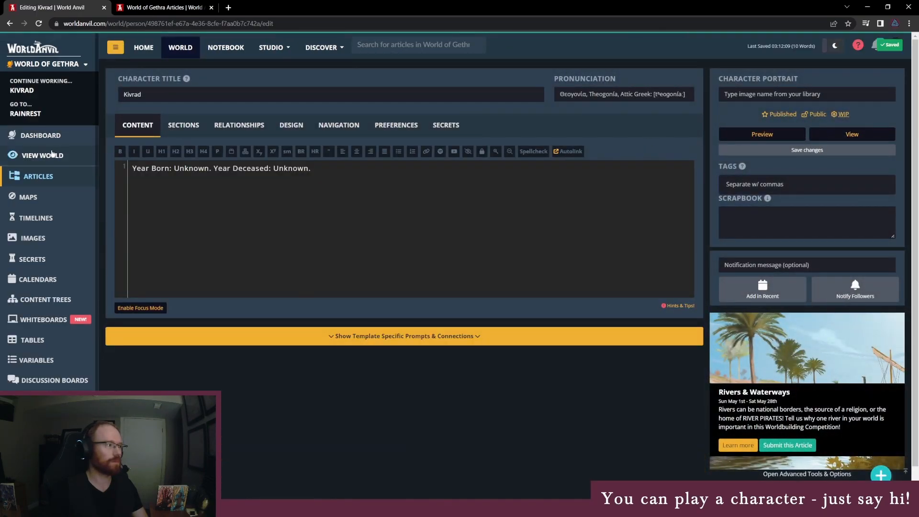
pyautogui.click(48, 175)
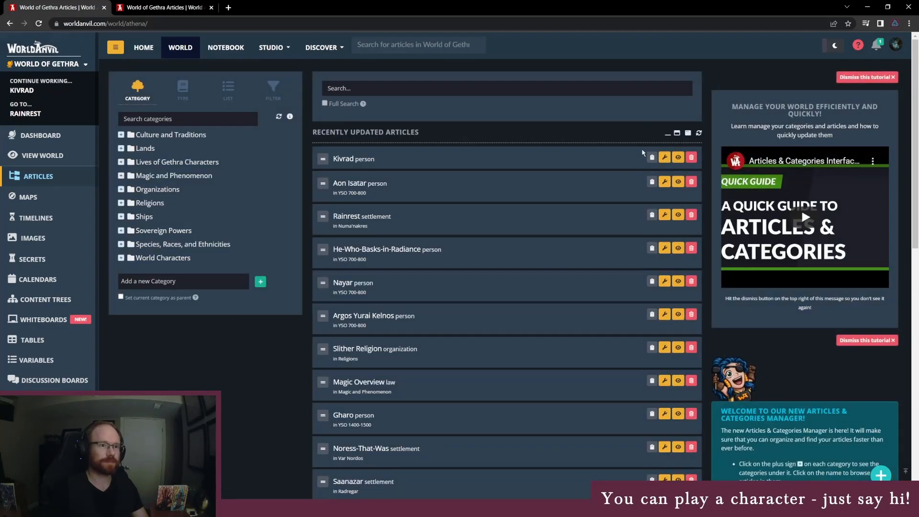
pyautogui.click(652, 157)
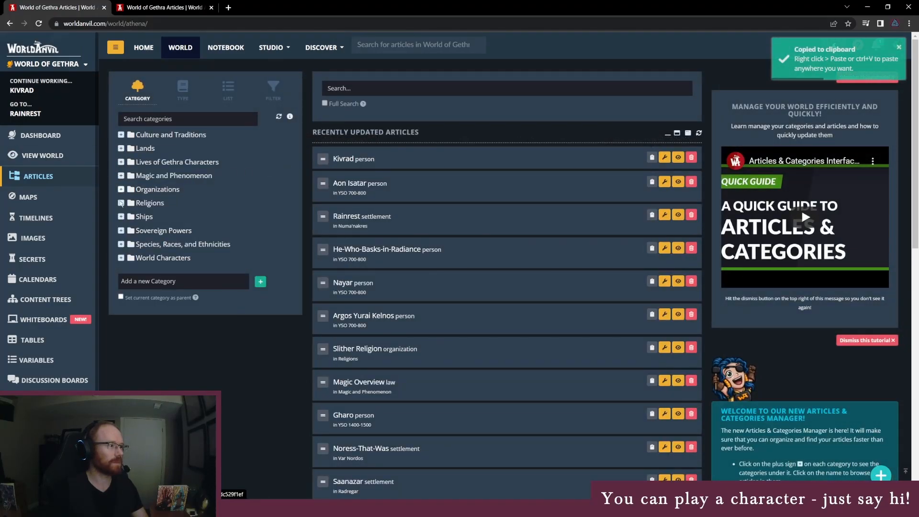
# - Move Kivrad's article into the YSO 1400-1500 category under World Characters
pyautogui.click(122, 258)
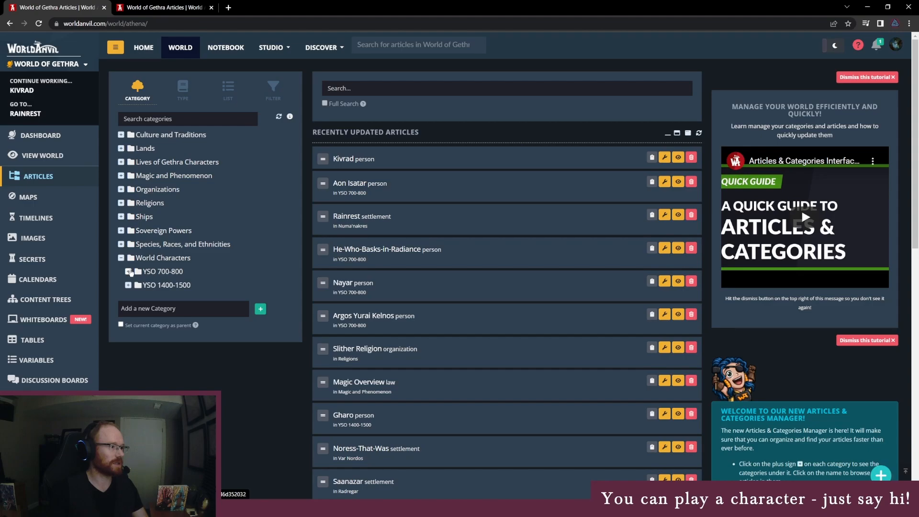
pyautogui.click(127, 284)
pyautogui.moveTo(321, 158); pyautogui.dragTo(192, 337)
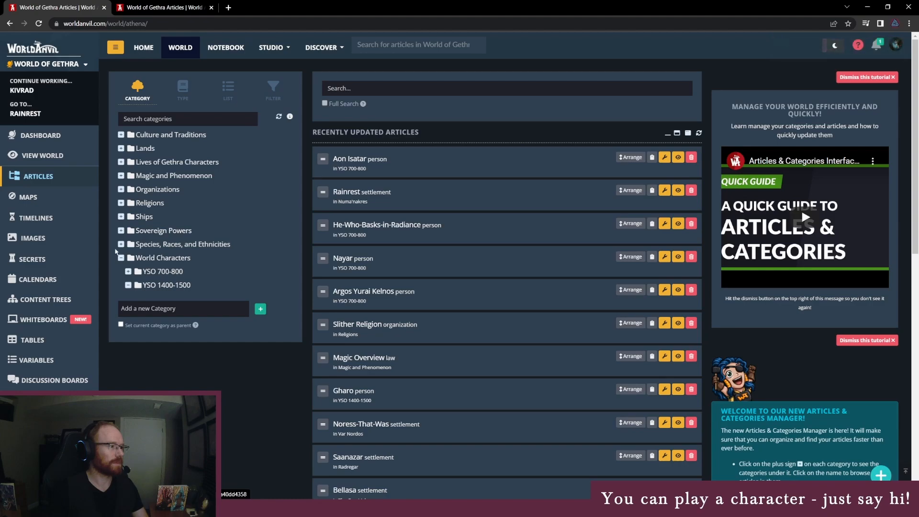
# - Edit Rainrest from the Numa'nakres category, replace the name Kivrad in its denizens list with the copied mention, and view the article
pyautogui.click(121, 149)
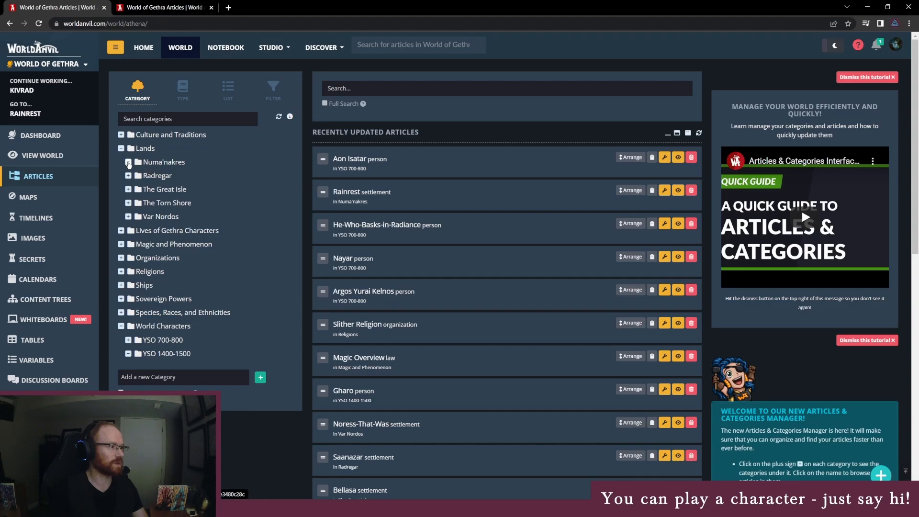
pyautogui.click(152, 163)
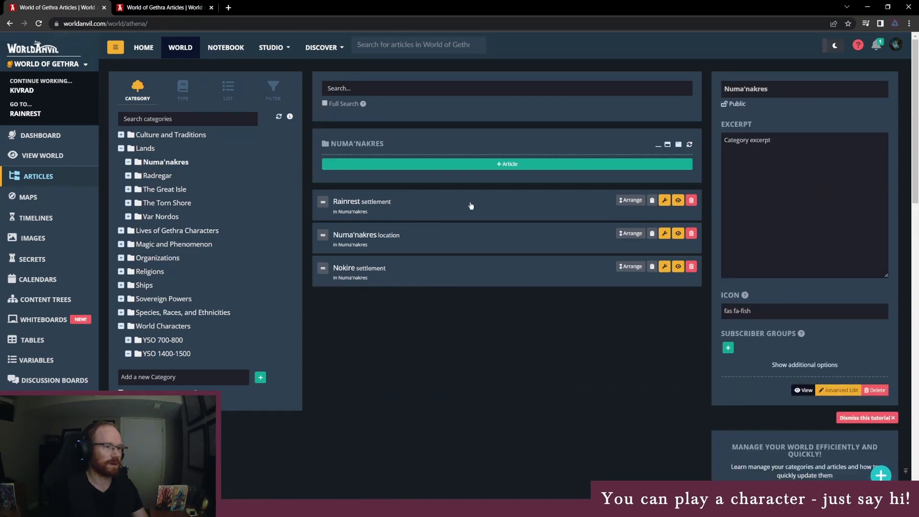
pyautogui.click(664, 200)
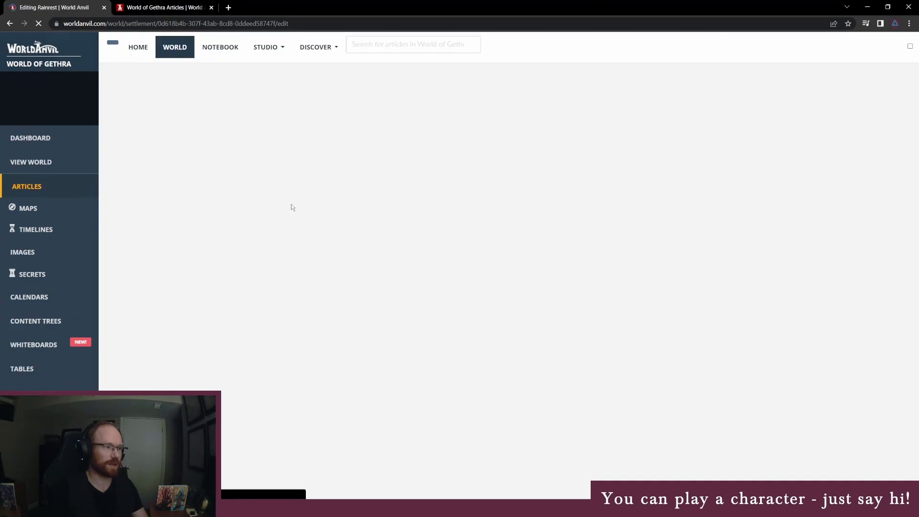
pyautogui.doubleClick(195, 207)
pyautogui.hotkey('ctrl', 'v')
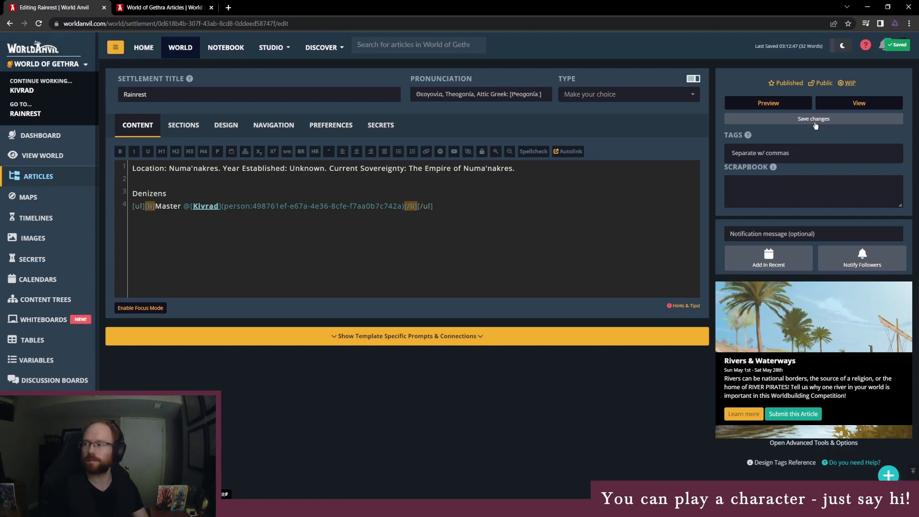
pyautogui.click(830, 104)
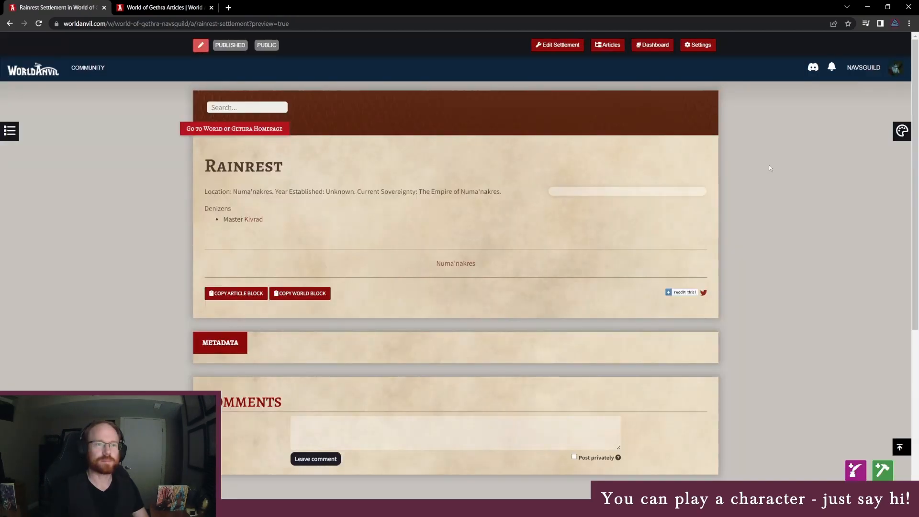
# - Follow the Kivrad link to check the article, and look through the YSO 1400-1500 characters on the world homepage
pyautogui.click(261, 221)
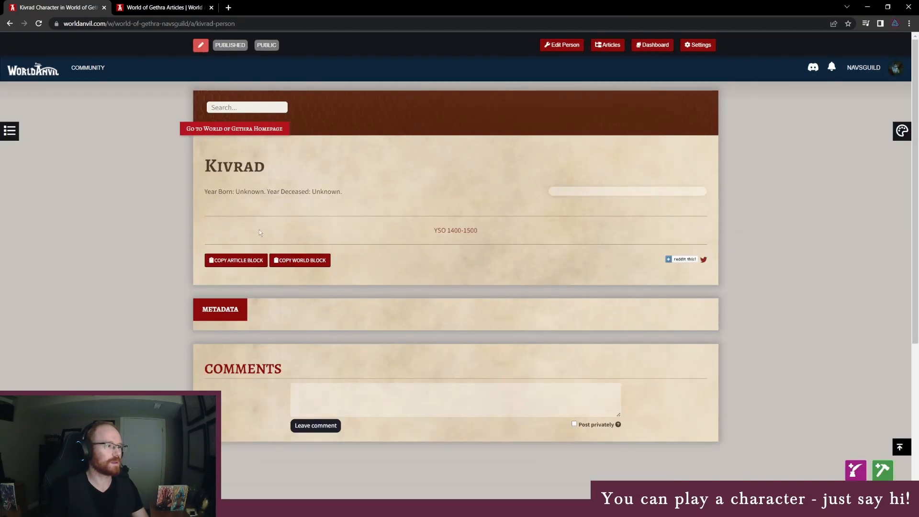
pyautogui.click(199, 132)
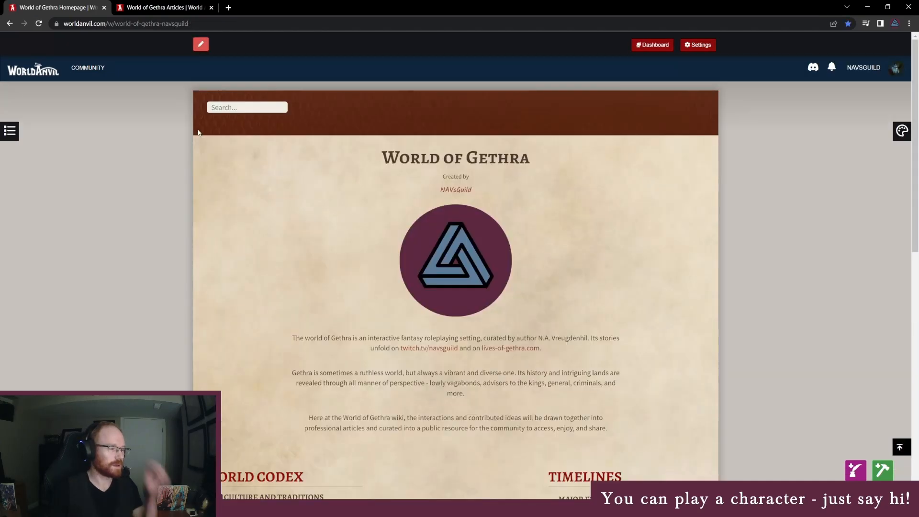
pyautogui.scroll(-5, 253, 389)
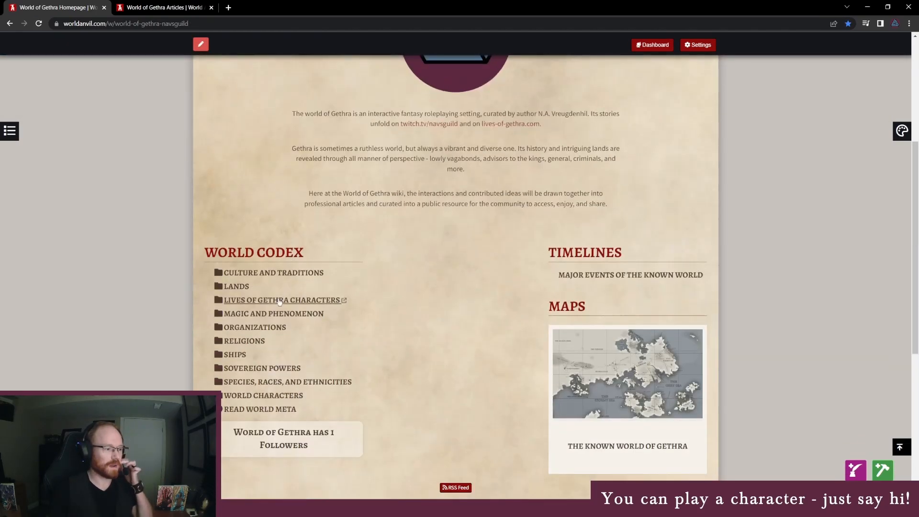
pyautogui.click(253, 395)
pyautogui.click(249, 422)
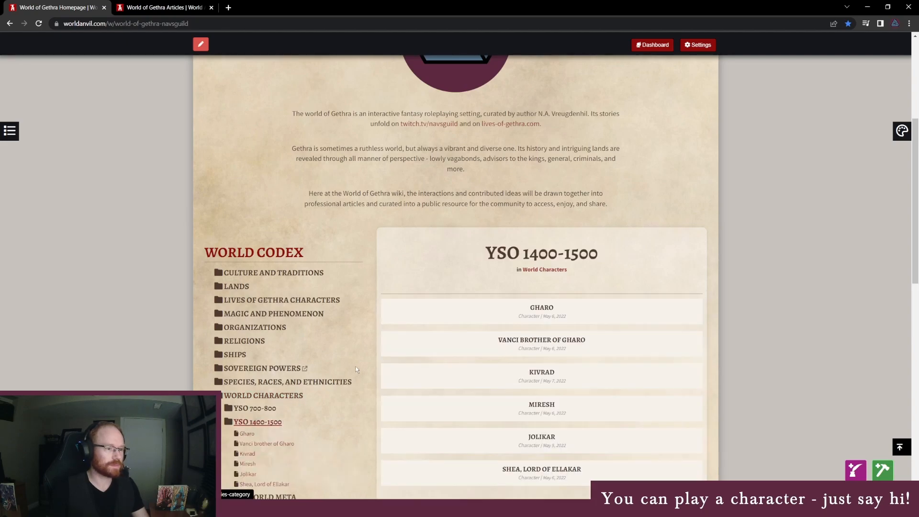
pyautogui.scroll(-3, 375, 276)
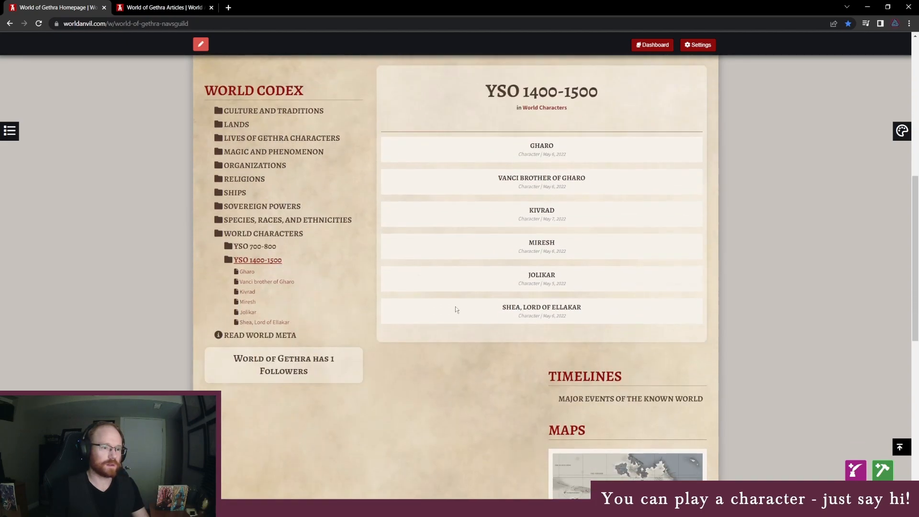
pyautogui.scroll(5, 295, 431)
pyautogui.click(265, 469)
pyautogui.scroll(-5, 354, 432)
pyautogui.scroll(4, 532, 323)
pyautogui.scroll(5, 355, 257)
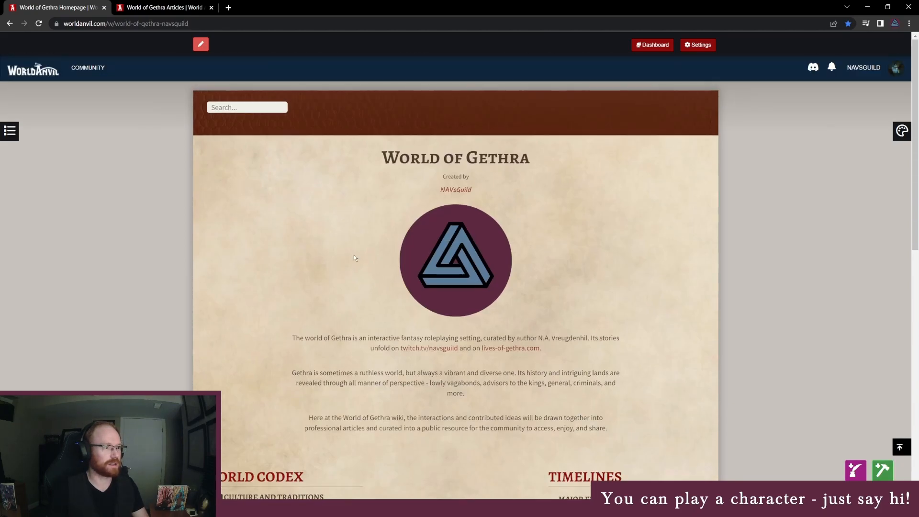
# - Check the second articles tab, return to the homepage, and open He-Who-Basks-in-Radiance from the YSO 700-800 characters
pyautogui.click(163, 7)
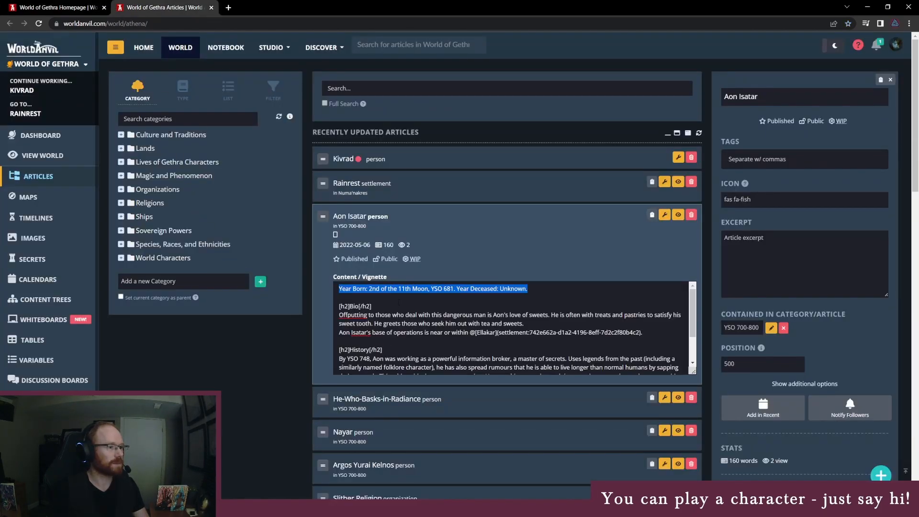
pyautogui.click(72, 4)
pyautogui.scroll(-5, 259, 313)
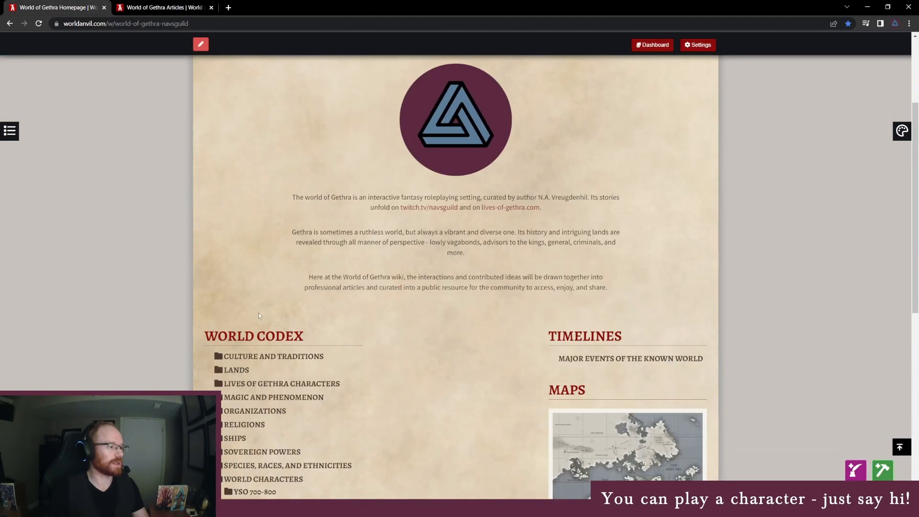
pyautogui.click(247, 364)
pyautogui.scroll(-4, 311, 365)
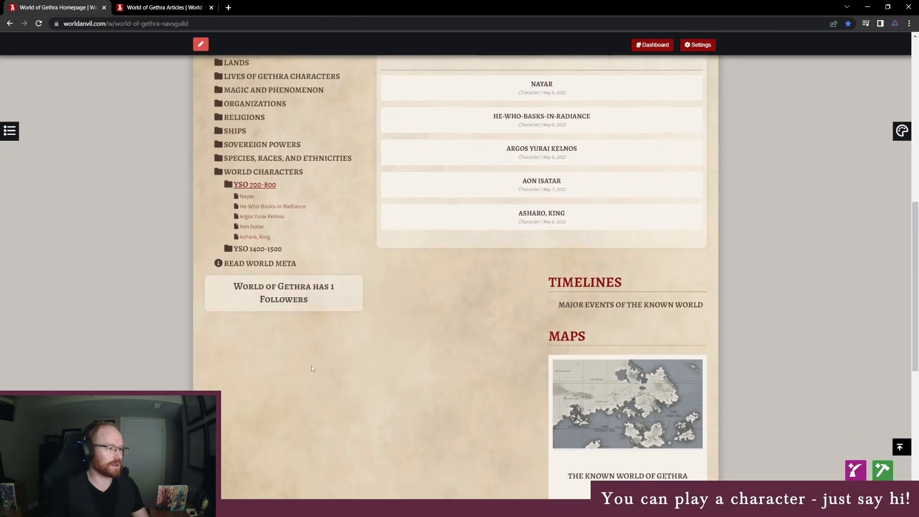
pyautogui.click(271, 206)
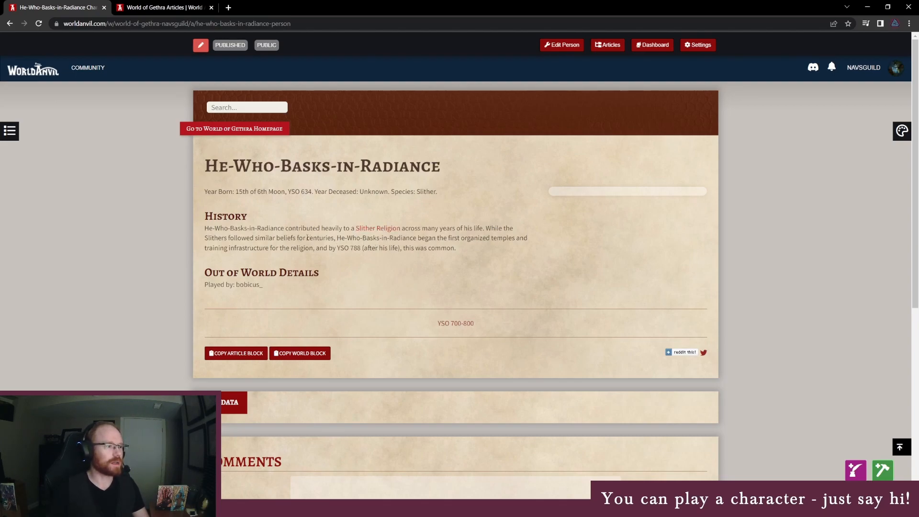
# - Read the History section of He-Who-Basks-in-Radiance, including the passage about YSO 788
pyautogui.moveTo(252, 237); pyautogui.dragTo(223, 228)
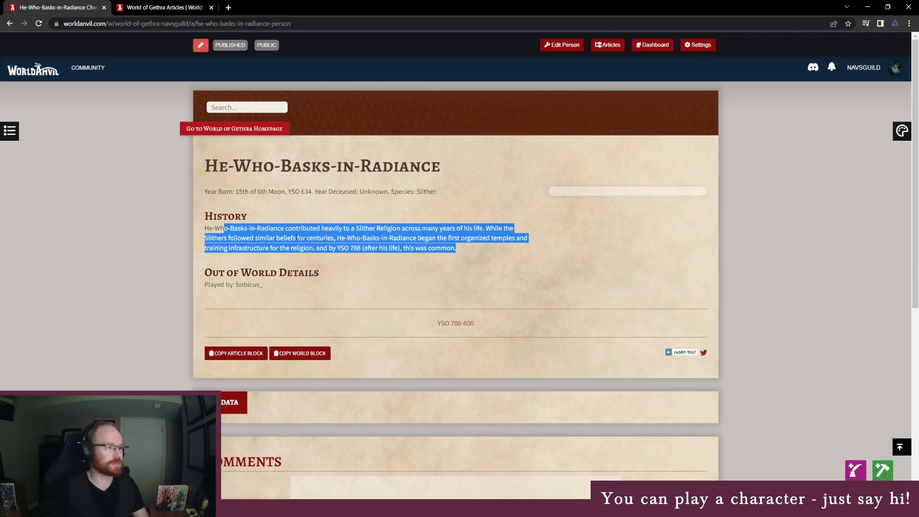
pyautogui.click(330, 240)
pyautogui.moveTo(328, 247); pyautogui.dragTo(357, 249)
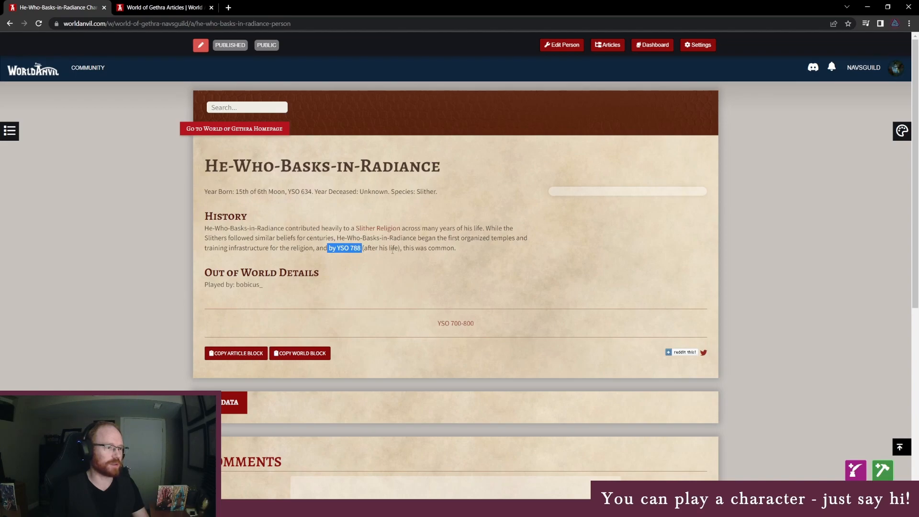
pyautogui.moveTo(401, 248); pyautogui.dragTo(308, 248)
pyautogui.doubleClick(355, 247)
pyautogui.moveTo(456, 248); pyautogui.dragTo(336, 237)
pyautogui.click(339, 239)
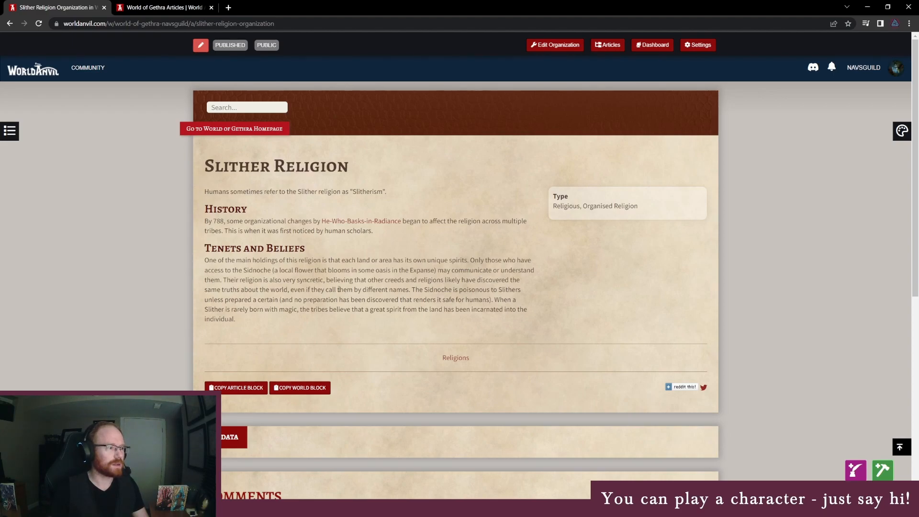
# - Examine the mention of Sidnoche in the Tenets and Beliefs section of the Slither Religion article
pyautogui.doubleClick(257, 269)
pyautogui.doubleClick(257, 270)
pyautogui.doubleClick(257, 270)
pyautogui.click(254, 270)
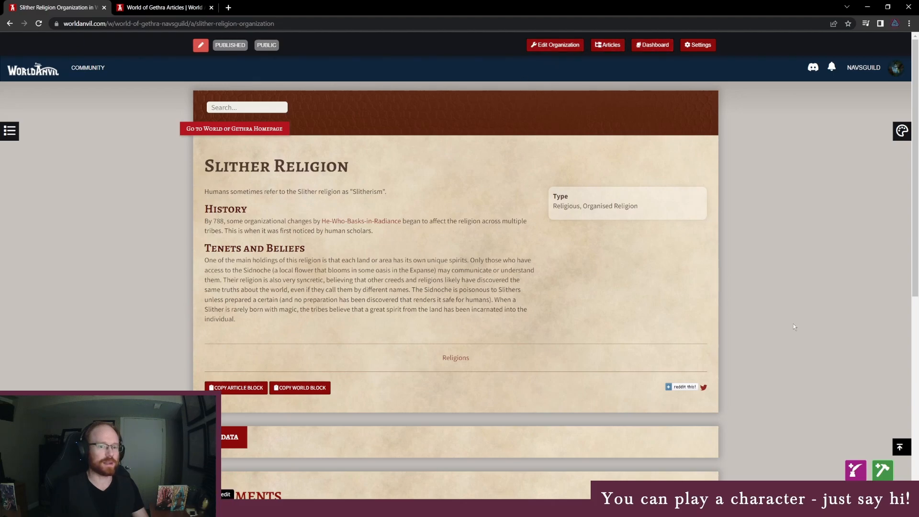
# - Create a new Material article and set its type to Organic
pyautogui.click(880, 463)
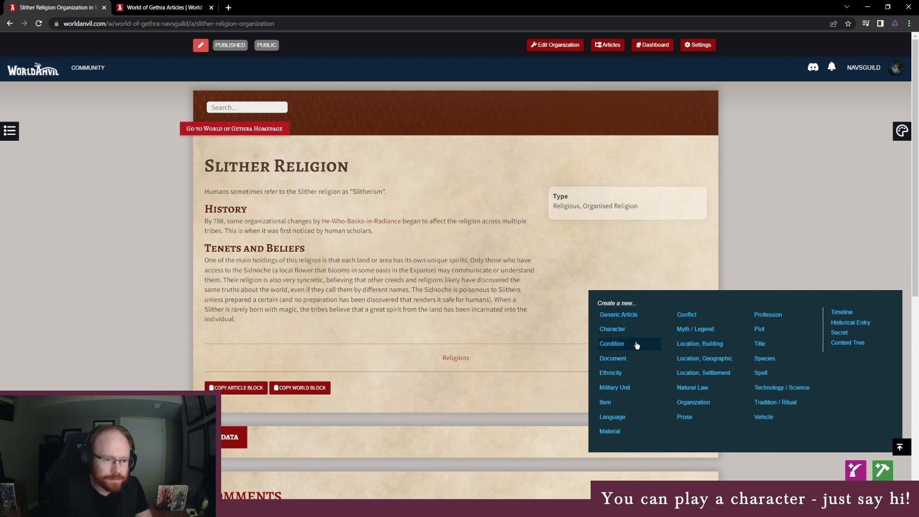
pyautogui.click(633, 434)
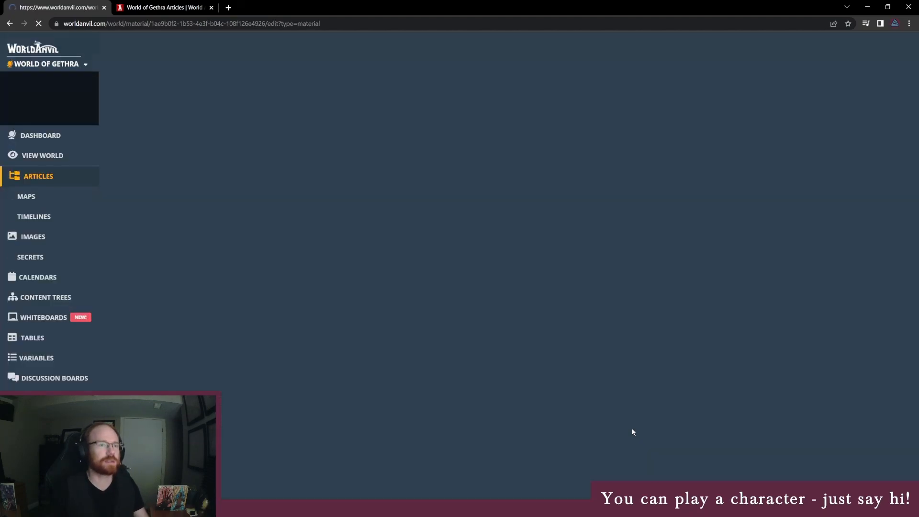
pyautogui.click(581, 96)
pyautogui.write('plant')
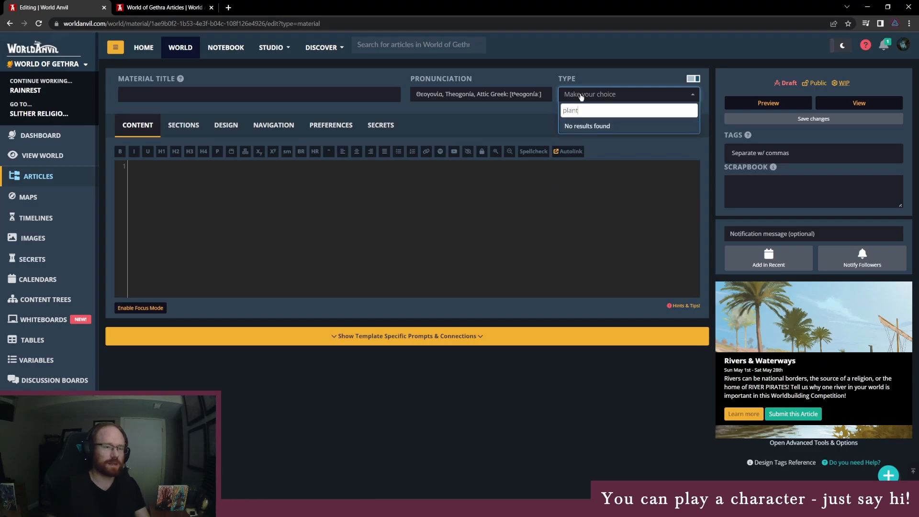
pyautogui.hotkey('ctrl', 'a')
pyautogui.press('BackSpace')
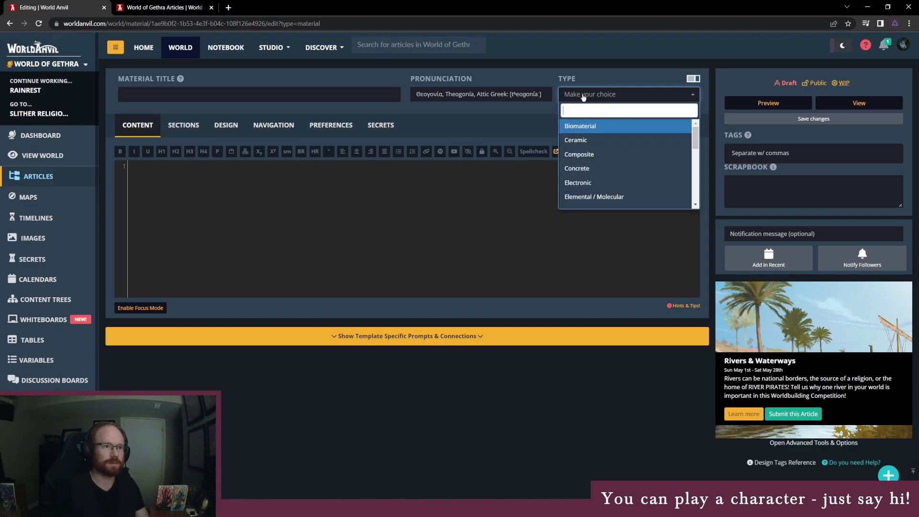
pyautogui.scroll(-3, 617, 136)
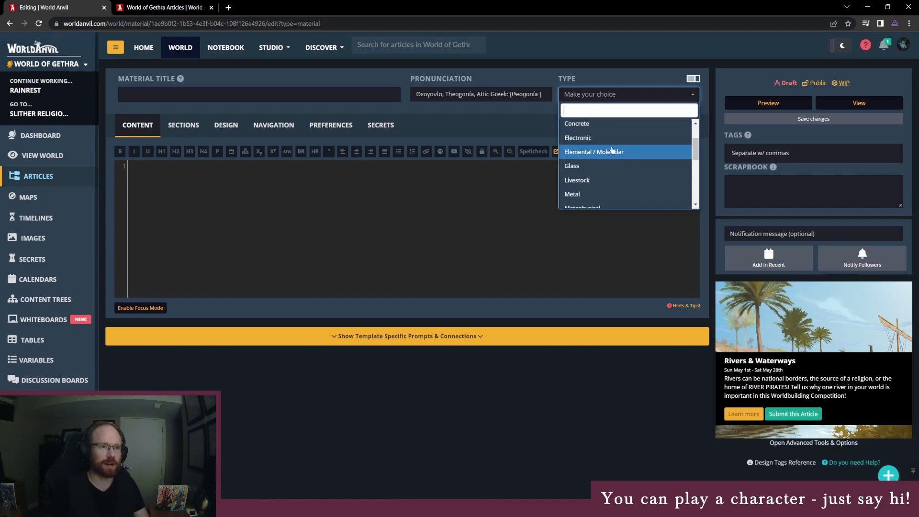
pyautogui.scroll(-3, 613, 149)
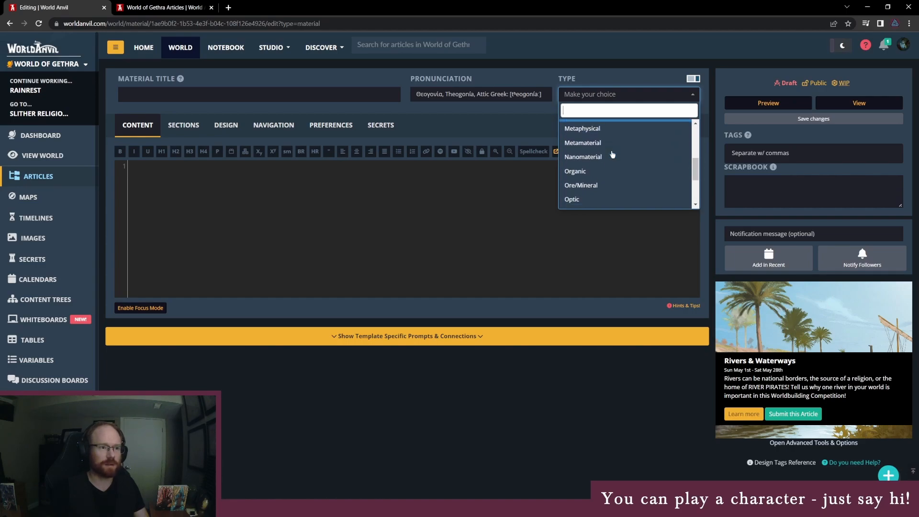
pyautogui.scroll(-4, 610, 169)
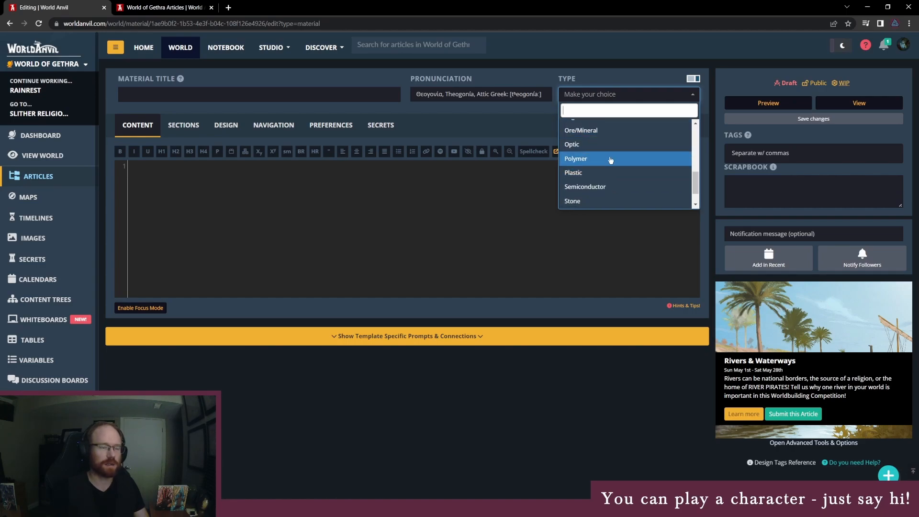
pyautogui.scroll(2, 605, 184)
pyautogui.scroll(-2, 604, 184)
pyautogui.scroll(2, 601, 165)
pyautogui.click(575, 133)
# - Title the material "Sidnoche" and begin its content with "A flower growing in the oases of the Expanse and the Scalelands."
pyautogui.click(245, 93)
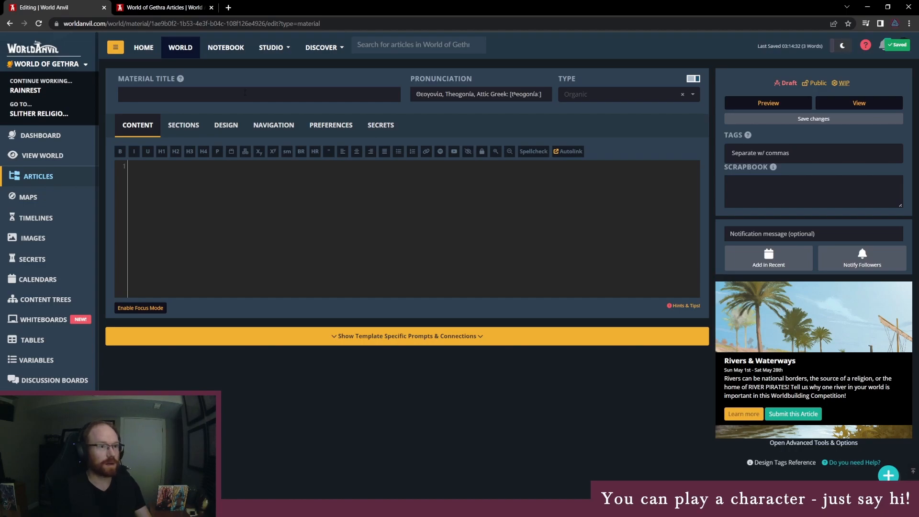
pyautogui.write('Sidnoche')
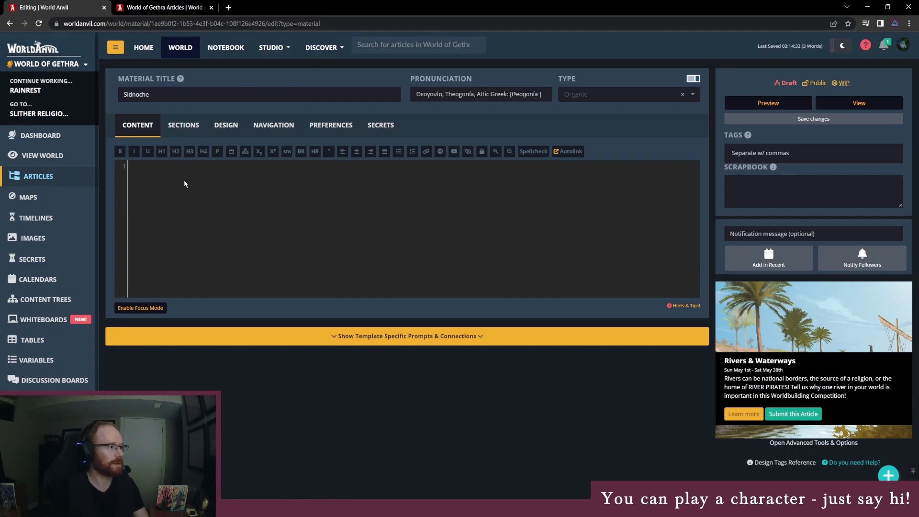
pyautogui.write('An her')
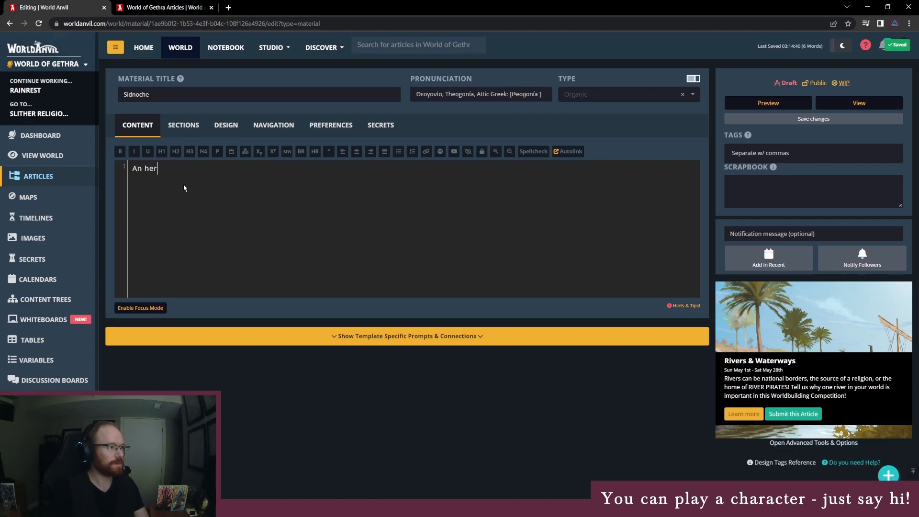
pyautogui.write('flower growing')
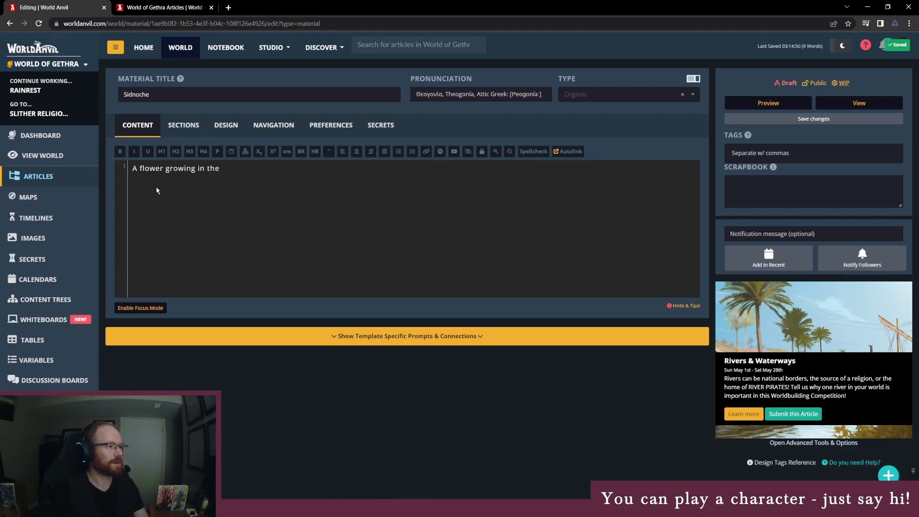
pyautogui.write('in the oases of')
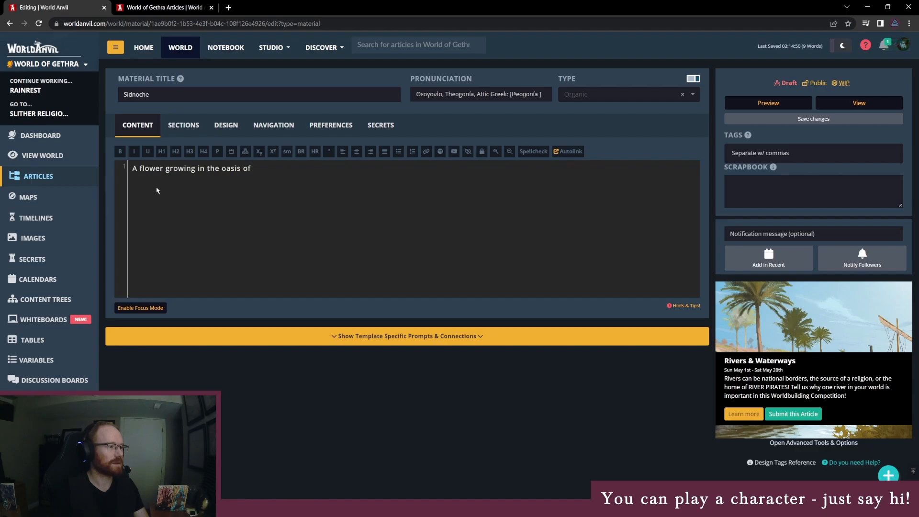
pyautogui.write(' the Expanse and t')
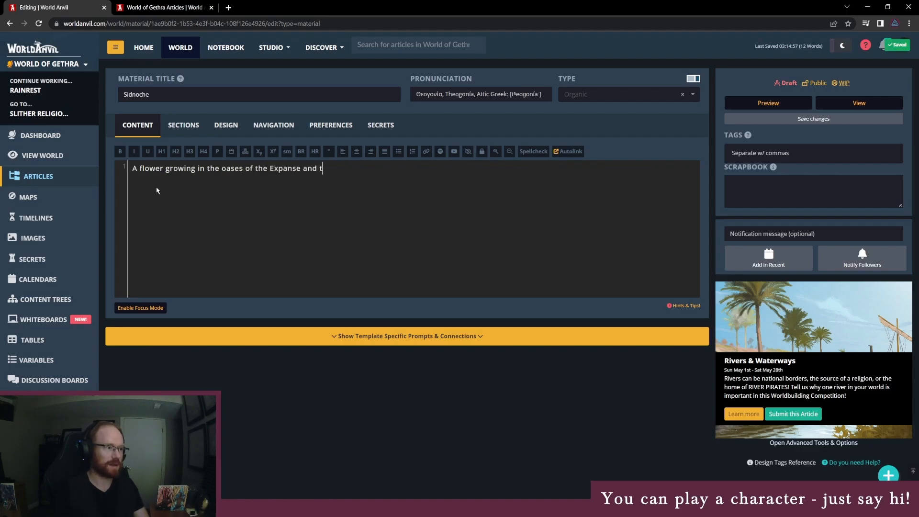
pyautogui.write('he Scalelands. ')
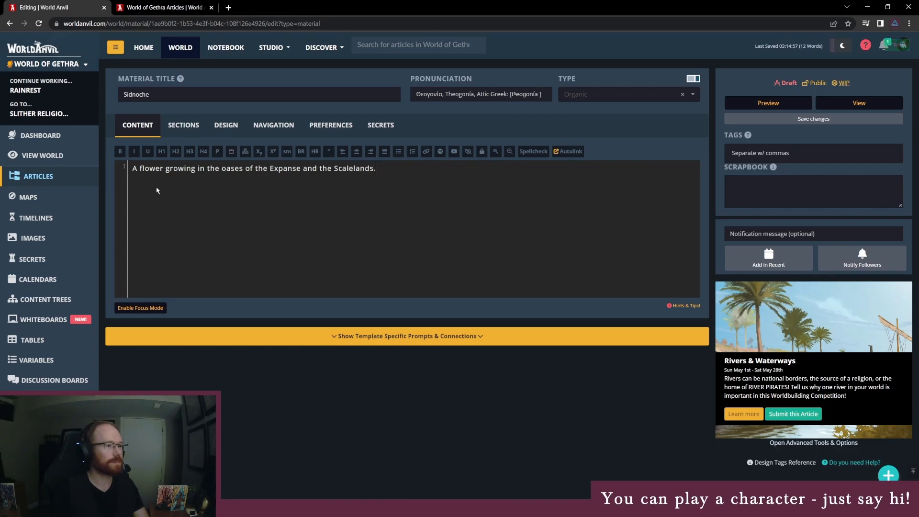
# - Add the sentence "It holds special significance for the Slither religion (Slitherism)." to the Sidnoche content
pyautogui.write('It is')
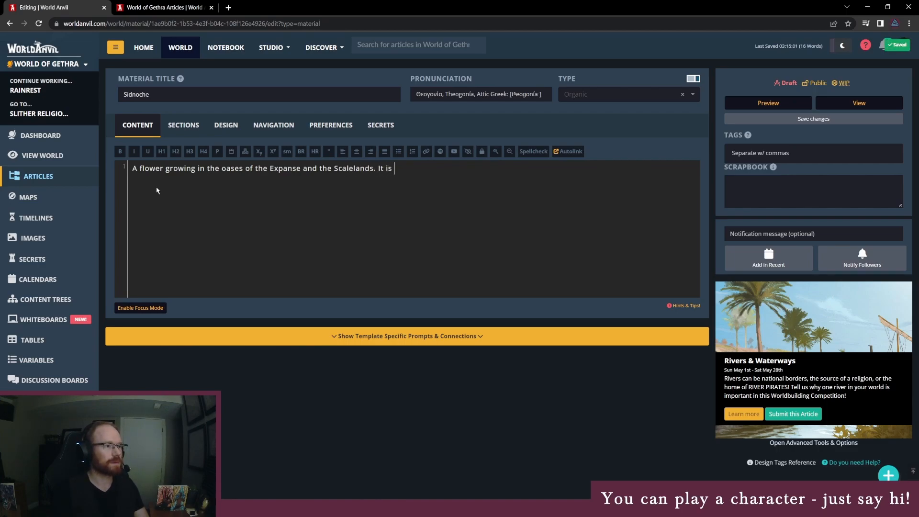
pyautogui.press('BackSpace')
pyautogui.press('BackSpace')
pyautogui.press('BackSpace')
pyautogui.write('holds special')
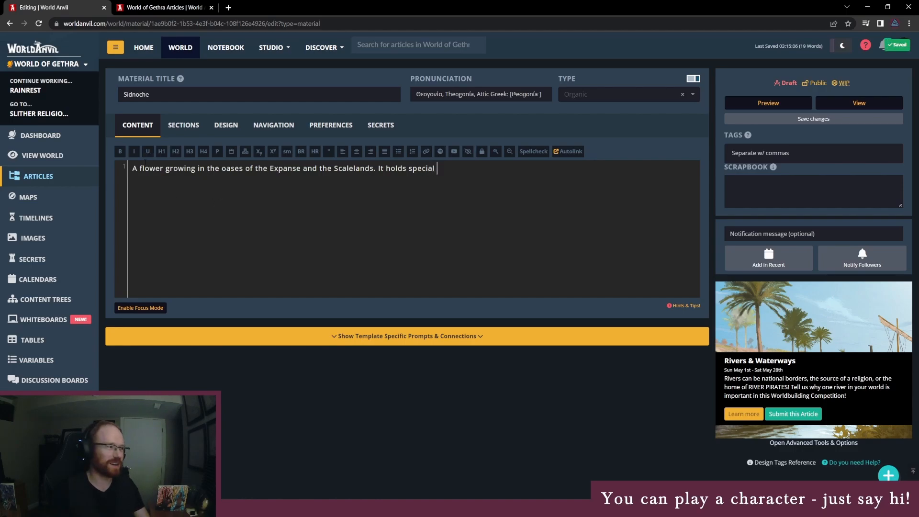
pyautogui.doubleClick(149, 168)
pyautogui.click(150, 168)
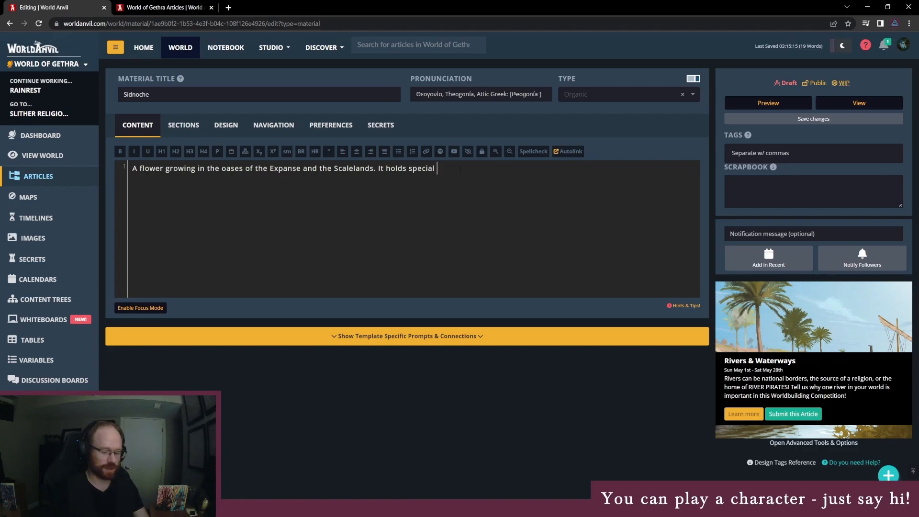
pyautogui.write('gnificant')
pyautogui.write('for the ')
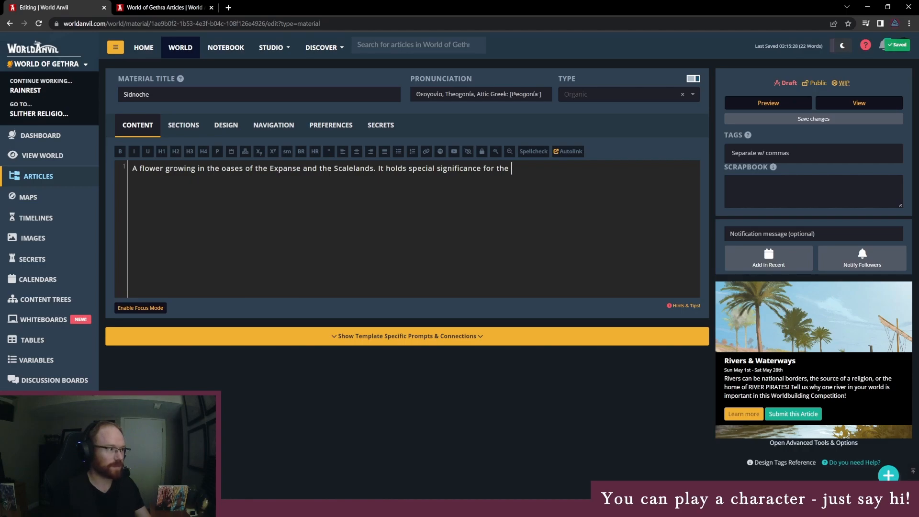
pyautogui.write('Slither')
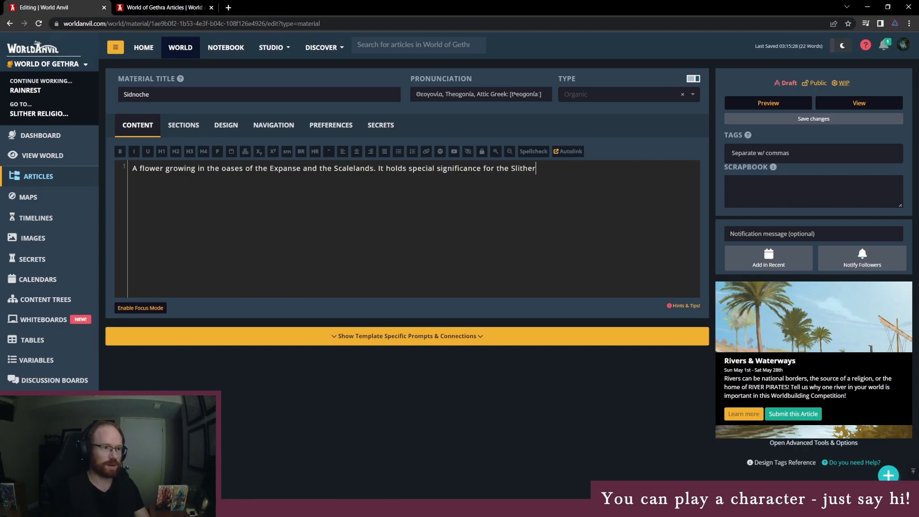
pyautogui.write(' religion (Sli')
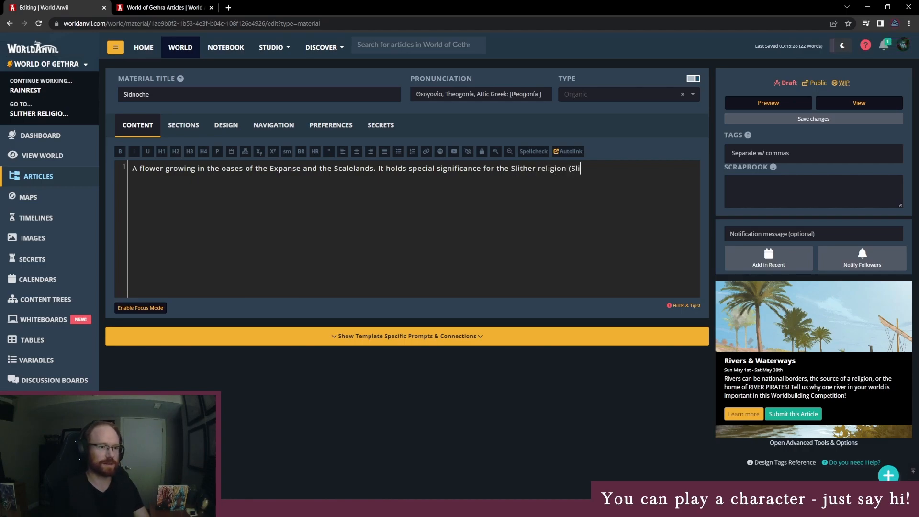
pyautogui.write('therism).')
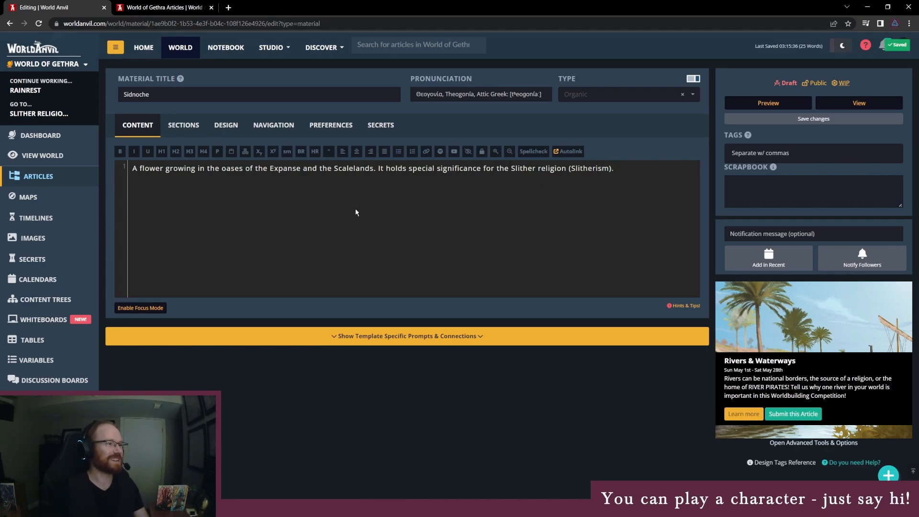
# - Add "The flower is violet in colour with a white stripe on its petals." to the content and publish the article
pyautogui.write(' The flow')
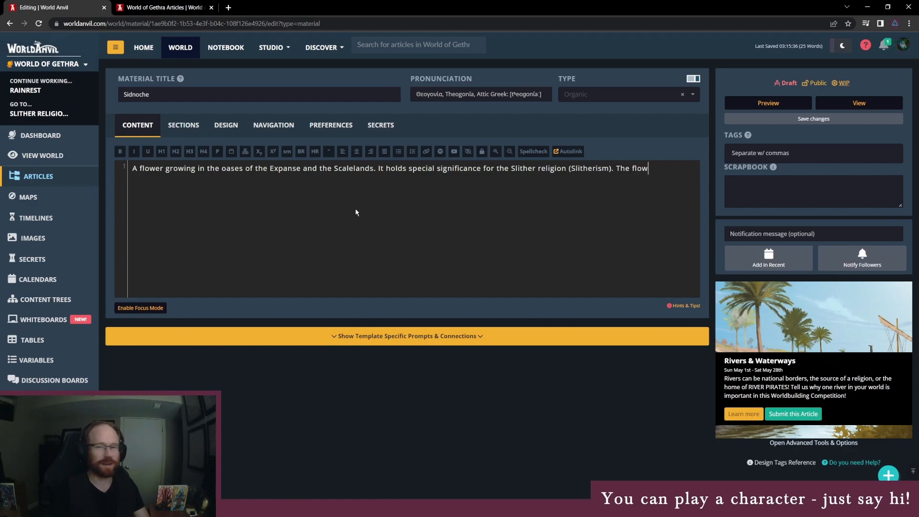
pyautogui.write('er has the')
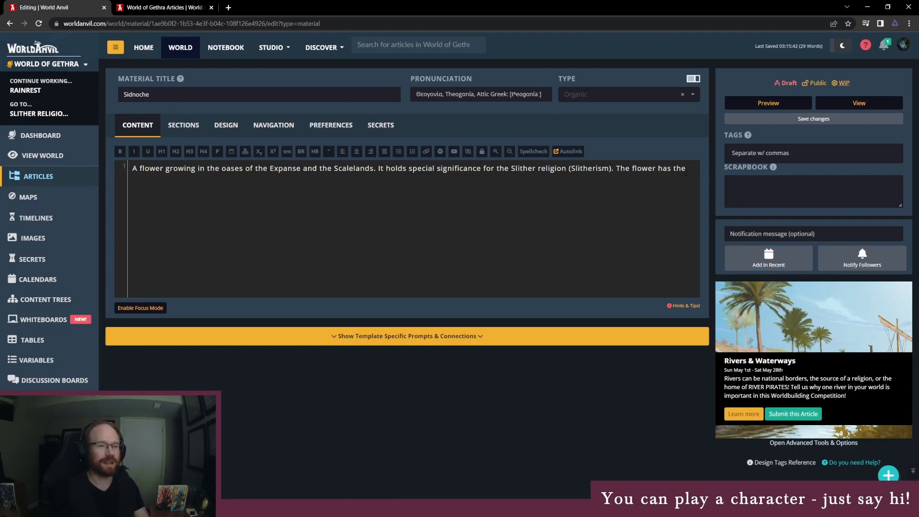
pyautogui.press('BackSpace')
pyautogui.press('BackSpace')
pyautogui.press('BackSpace')
pyautogui.write('a v')
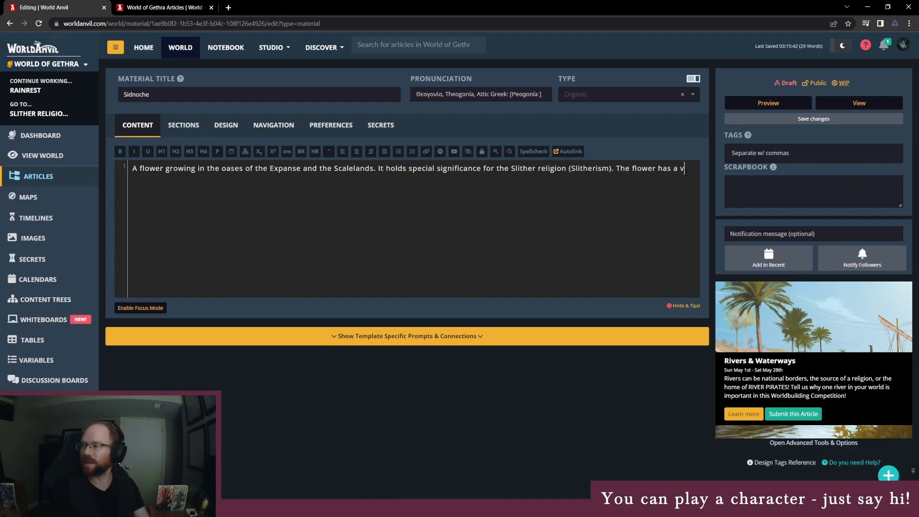
pyautogui.press('BackSpace')
pyautogui.press('BackSpace')
pyautogui.press('BackSpace')
pyautogui.write('is violet in colour wi')
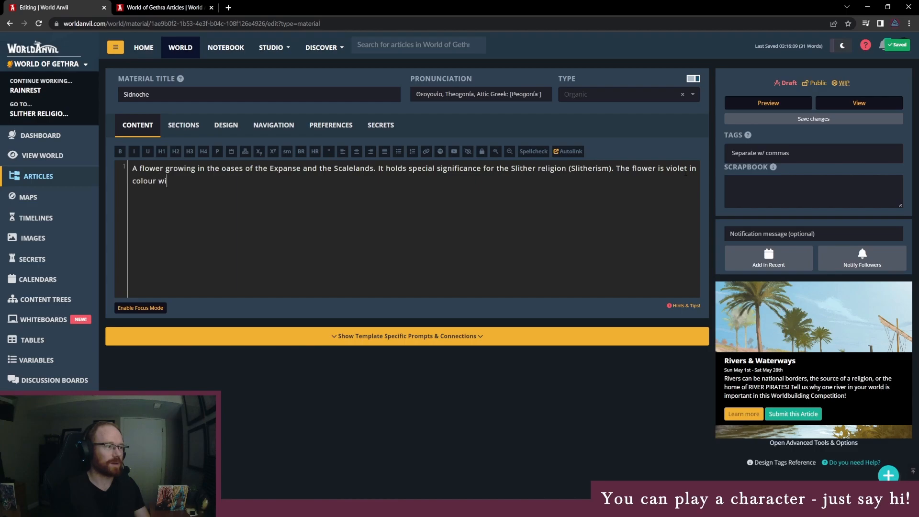
pyautogui.write('th a white streak')
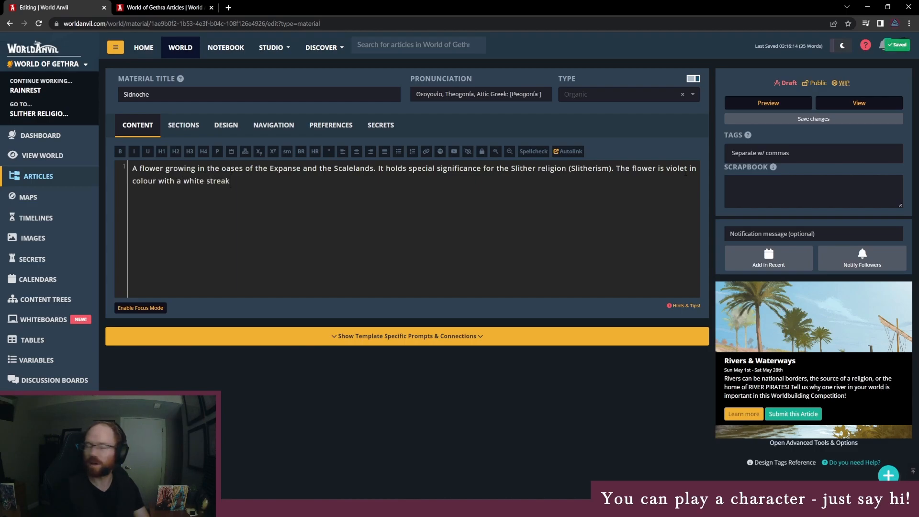
pyautogui.press('BackSpace')
pyautogui.press('BackSpace')
pyautogui.press('BackSpace')
pyautogui.write('ipe')
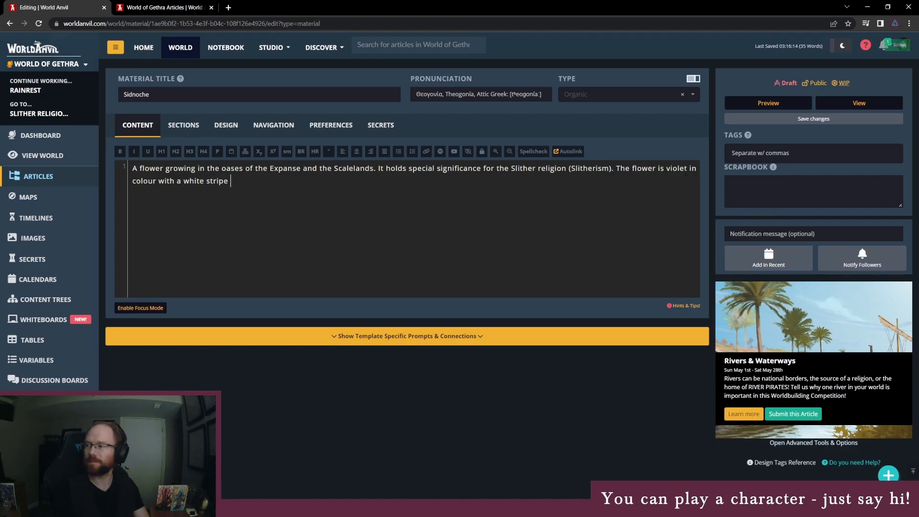
pyautogui.write(' on its petals.')
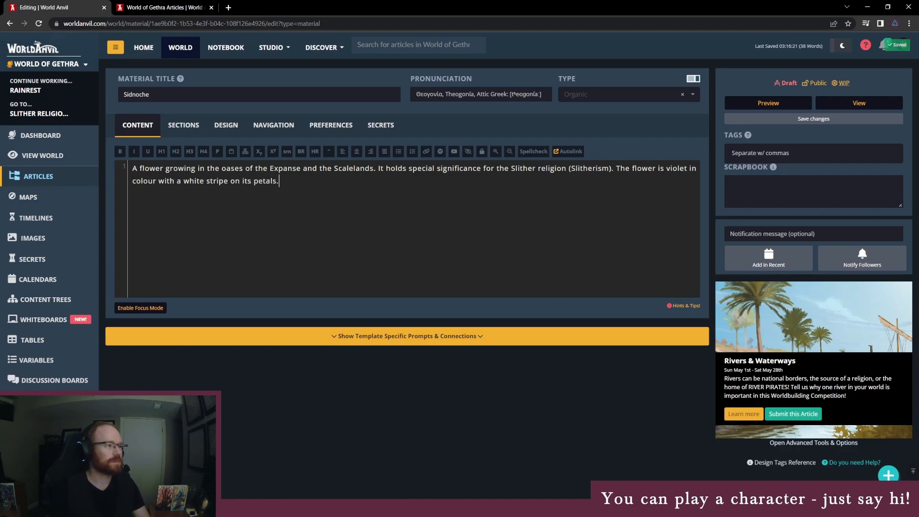
pyautogui.click(770, 120)
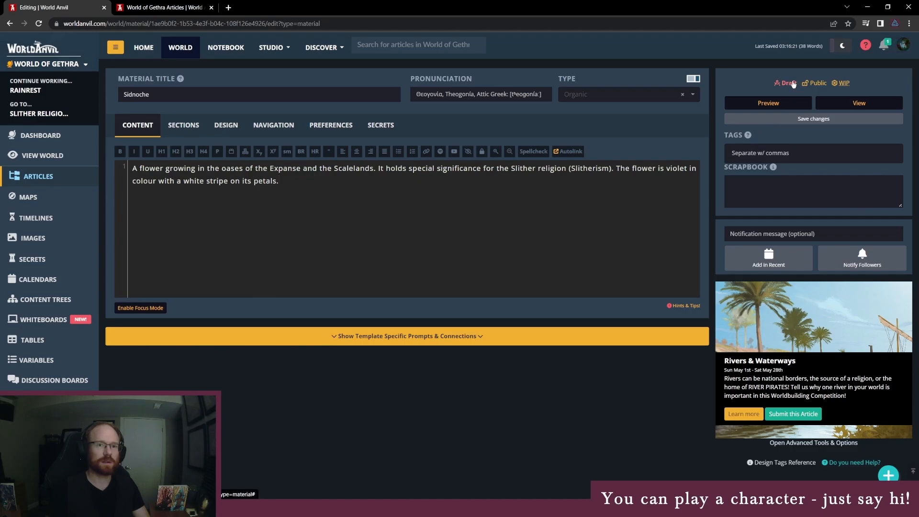
# - Copy the Slither Religion mention from the refreshed articles list and replace the words "Slither religion" in the Sidnoche content with it
pyautogui.click(164, 6)
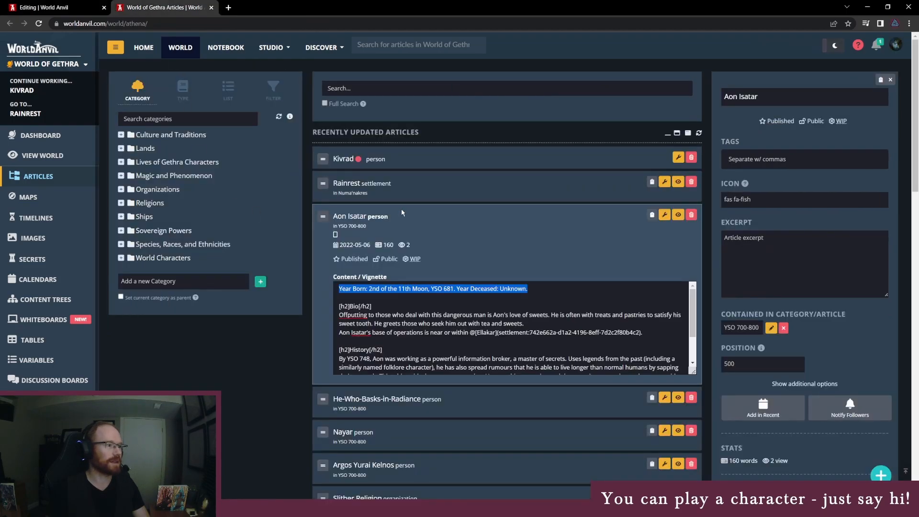
pyautogui.press('F5')
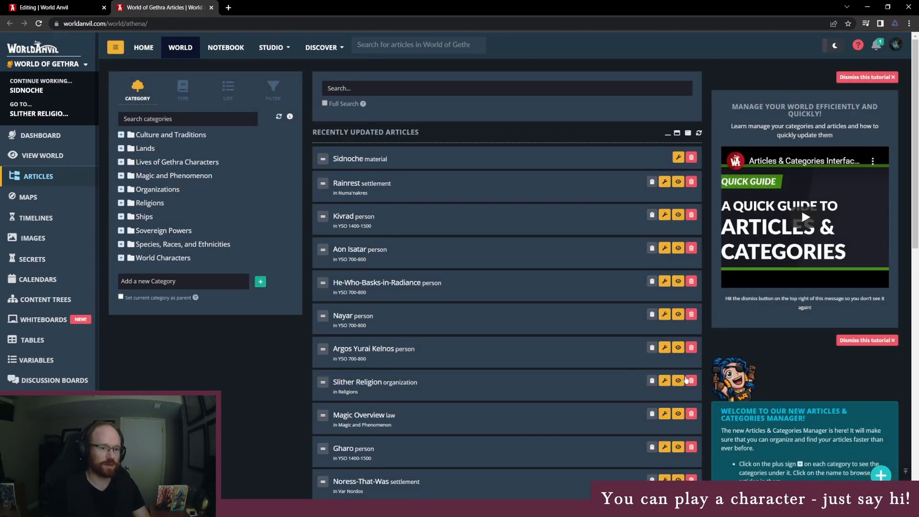
pyautogui.click(651, 380)
pyautogui.click(69, 5)
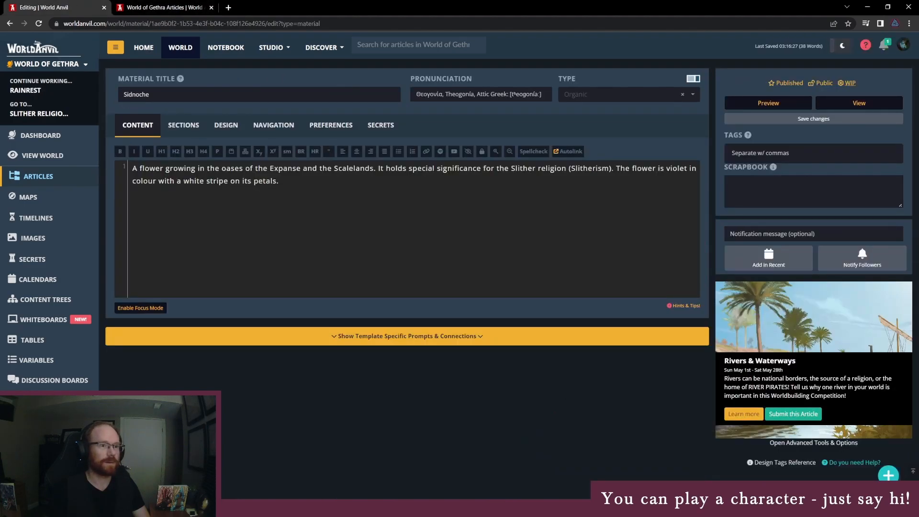
pyautogui.moveTo(518, 173); pyautogui.dragTo(546, 173)
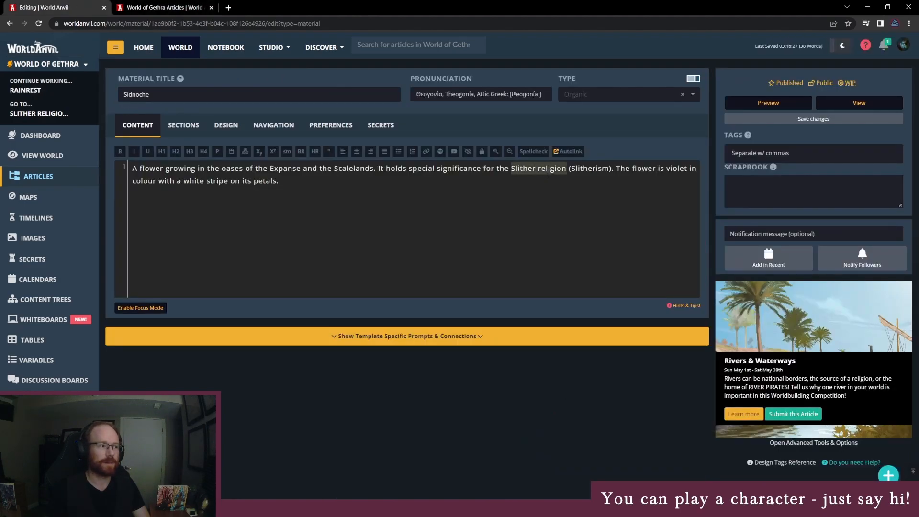
pyautogui.hotkey('ctrl', 'v')
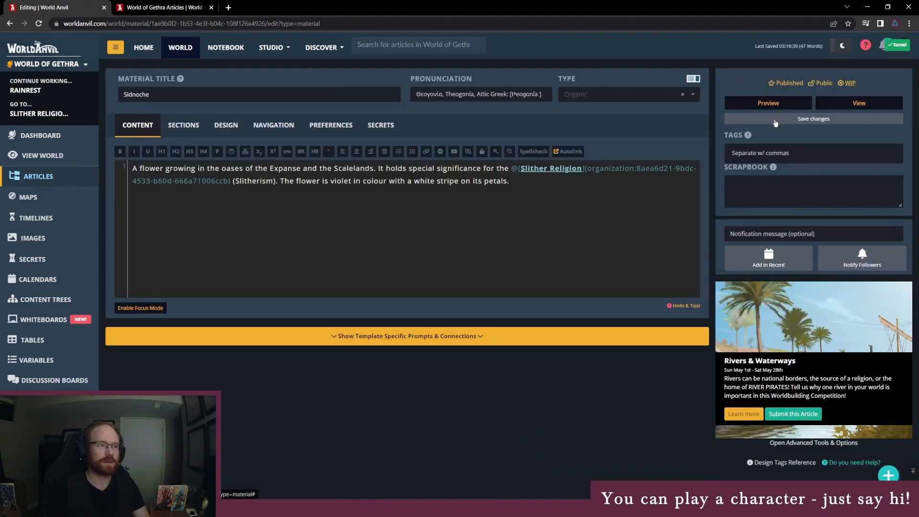
# - Create a geographic location article titled "The Expanse" and set its type to Desert
pyautogui.click(163, 7)
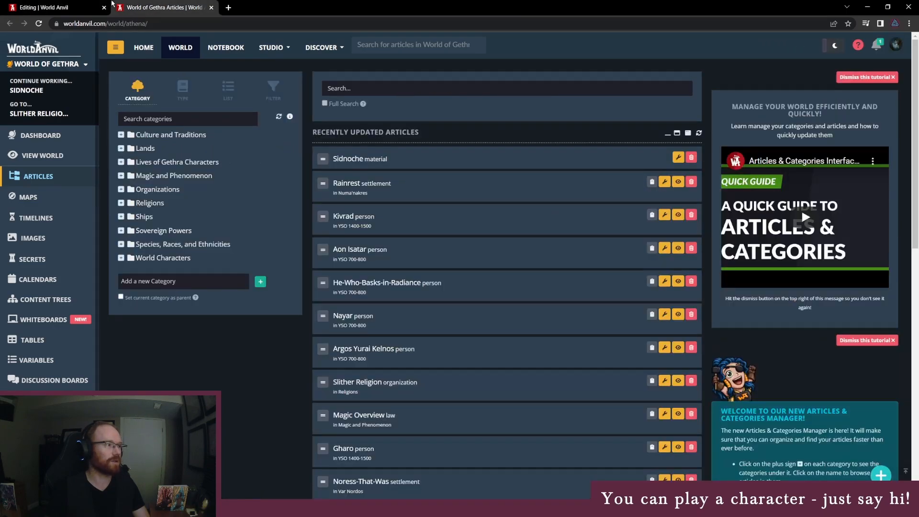
pyautogui.click(120, 148)
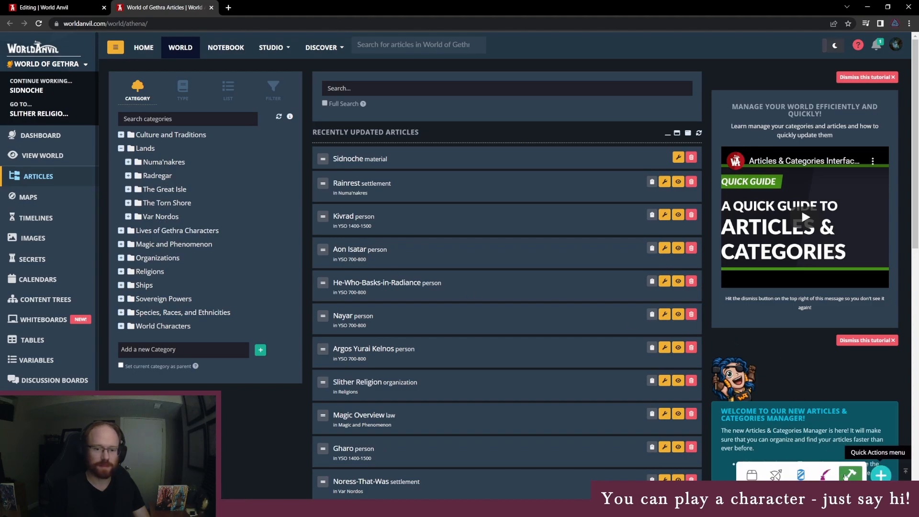
pyautogui.click(848, 475)
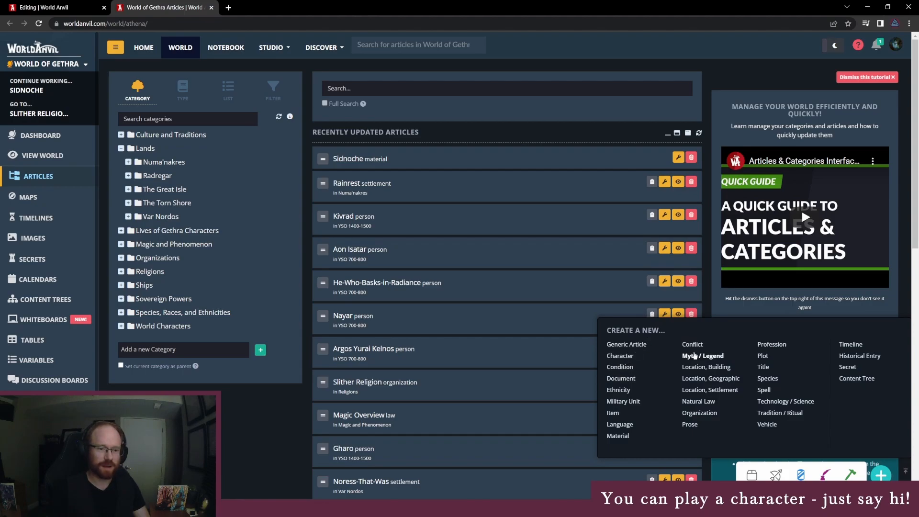
pyautogui.click(690, 385)
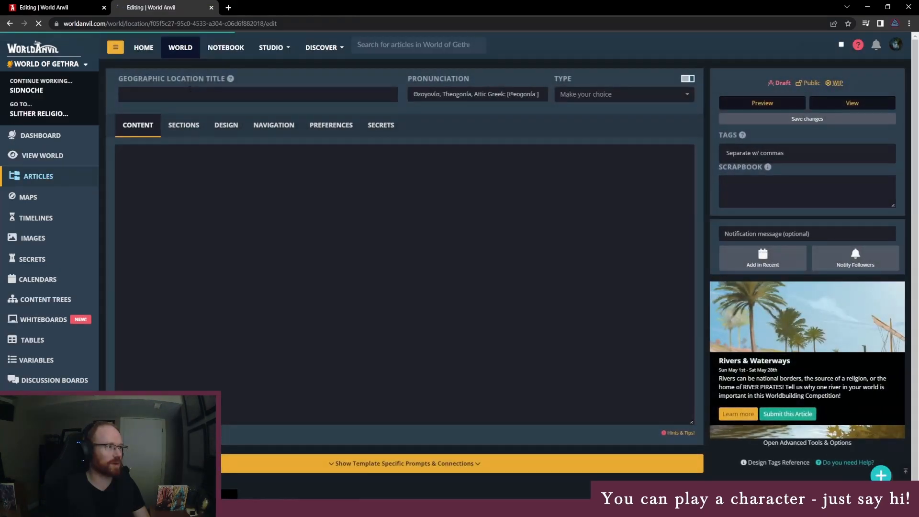
pyautogui.click(187, 94)
pyautogui.write('TH')
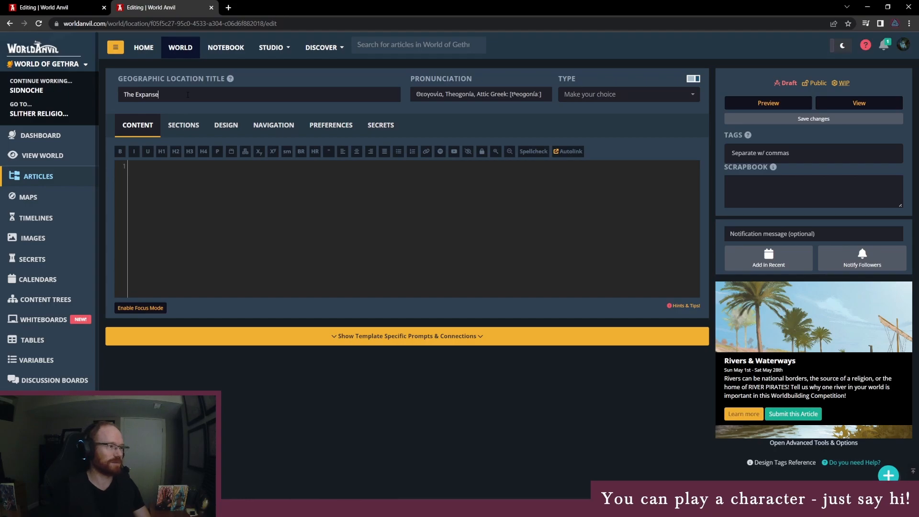
pyautogui.click(638, 93)
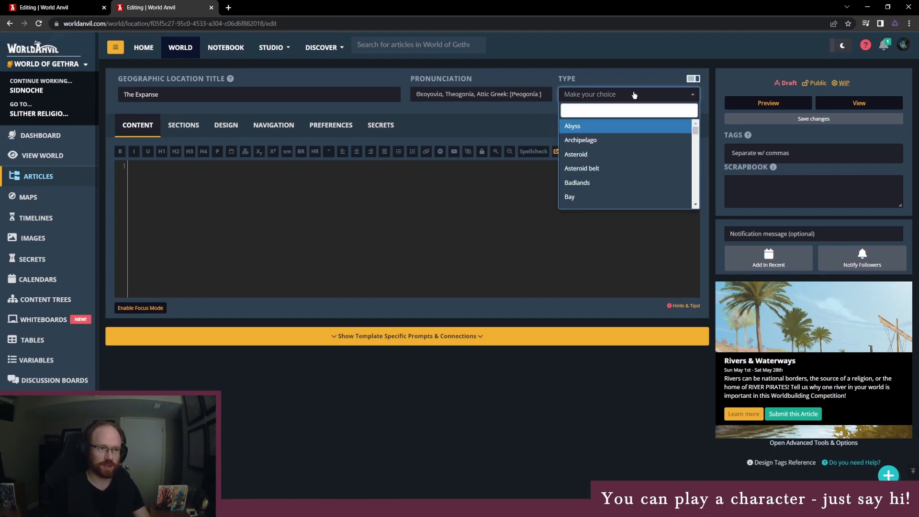
pyautogui.write('deser')
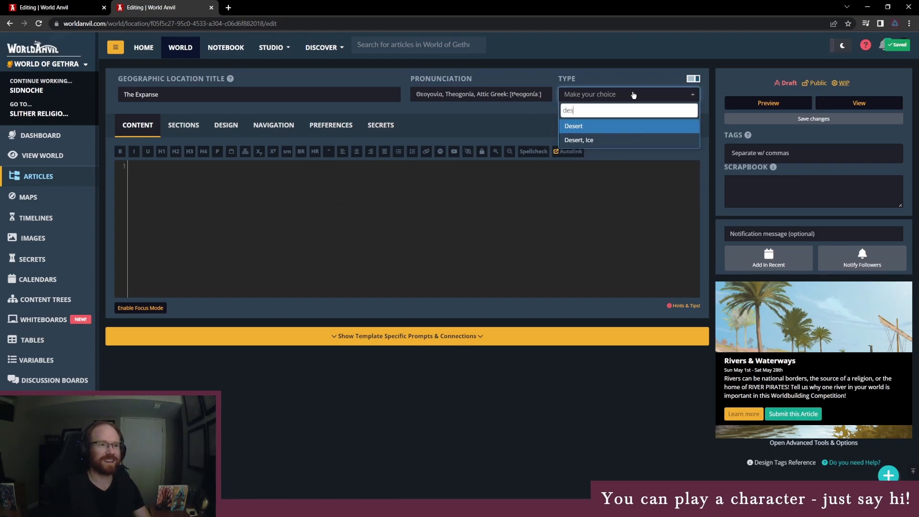
pyautogui.click(589, 129)
# - Begin the article's content with "The Expanse is a major desert area within the Known World of Gethra"
pyautogui.click(306, 183)
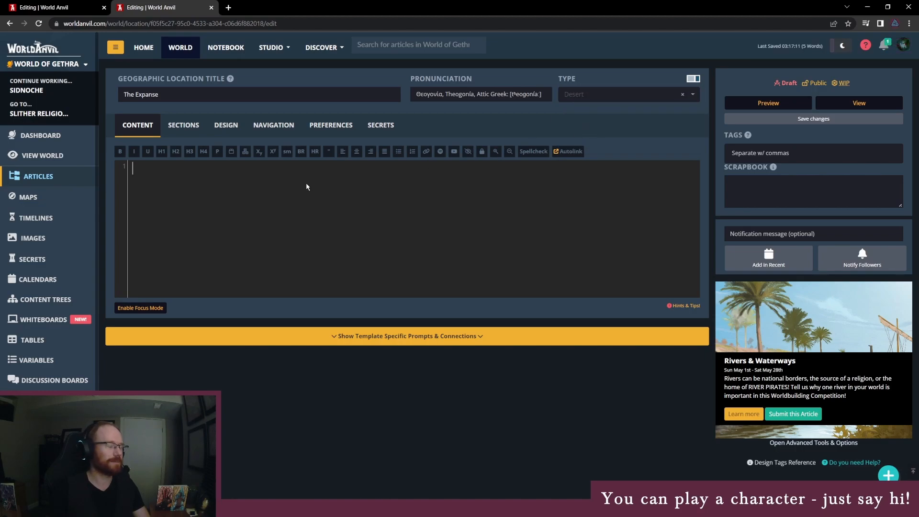
pyautogui.write('The Expa')
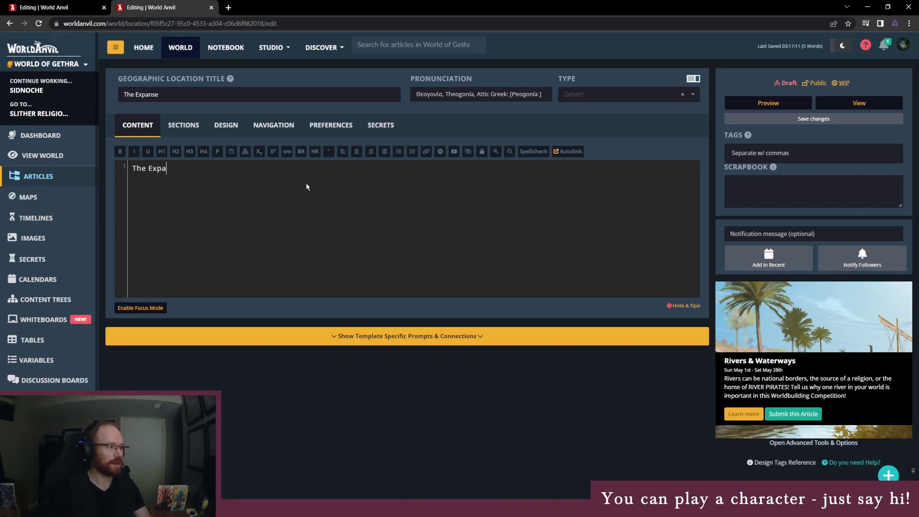
pyautogui.write('nse is a major dese')
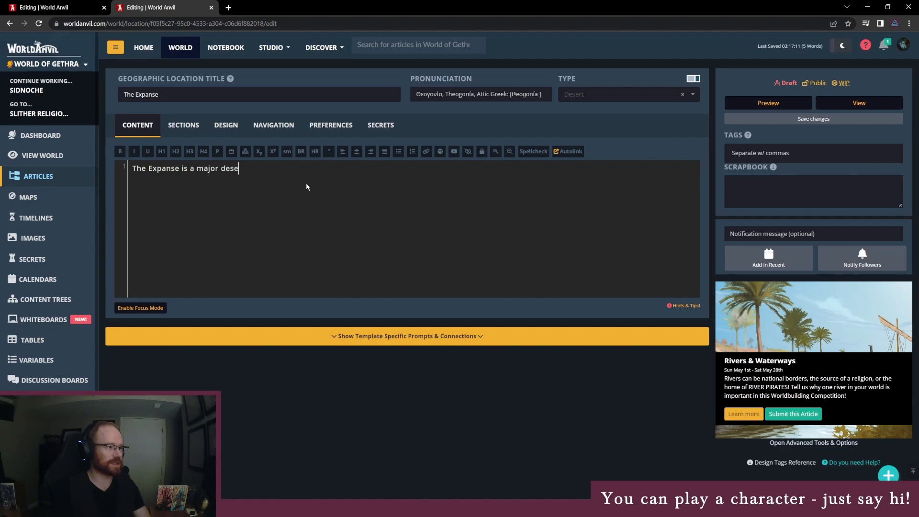
pyautogui.write('rt area ')
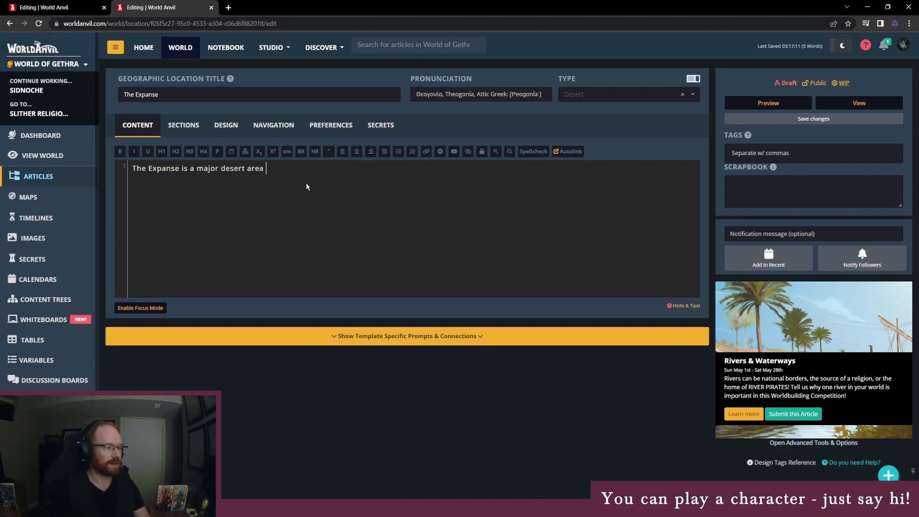
pyautogui.write('within the Known ')
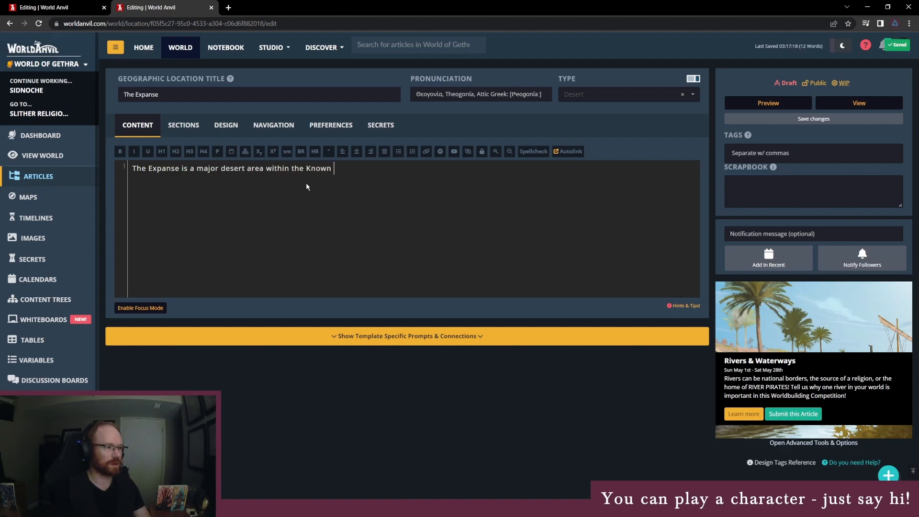
pyautogui.write('World of Gethra')
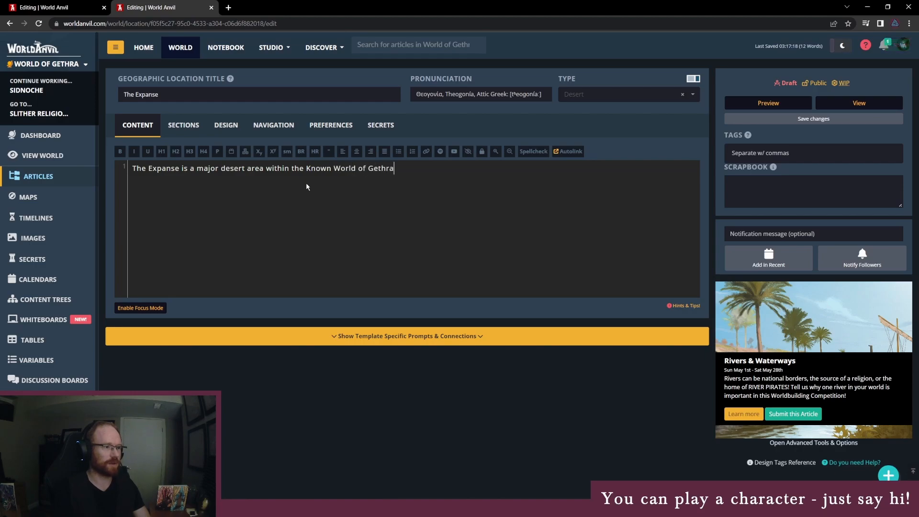
# - Add the sentence "It spans much of the northwestern side of the map, bordering Numa'nakres in the south and the Torn Shore in the east."
pyautogui.write('. It spans much of the not')
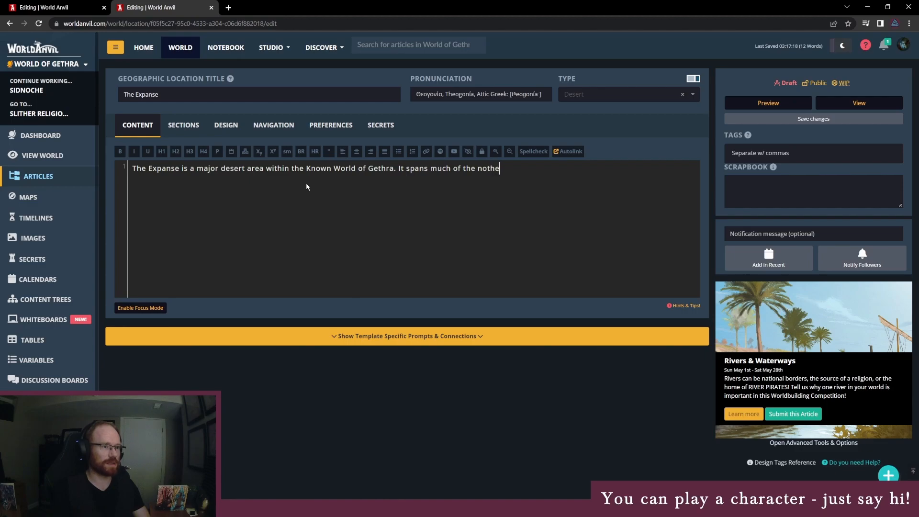
pyautogui.press('BackSpace')
pyautogui.write('rthwester')
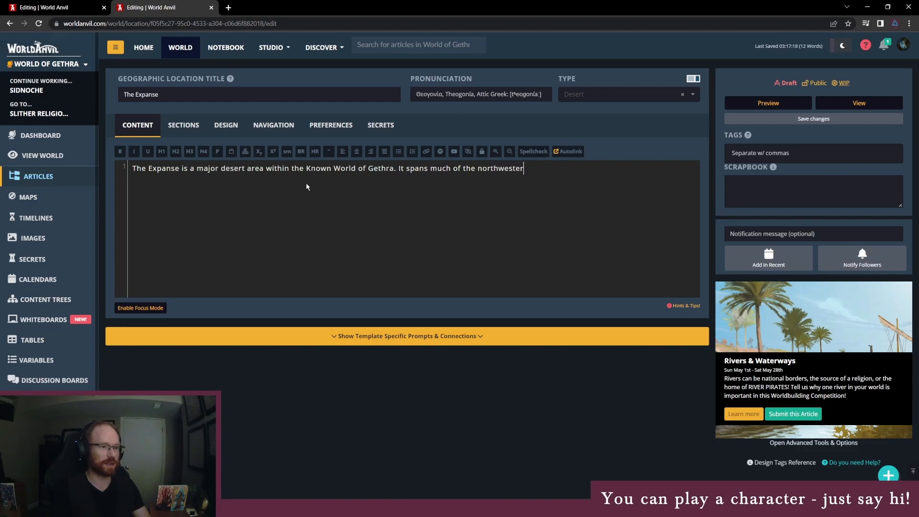
pyautogui.write('n side of the map')
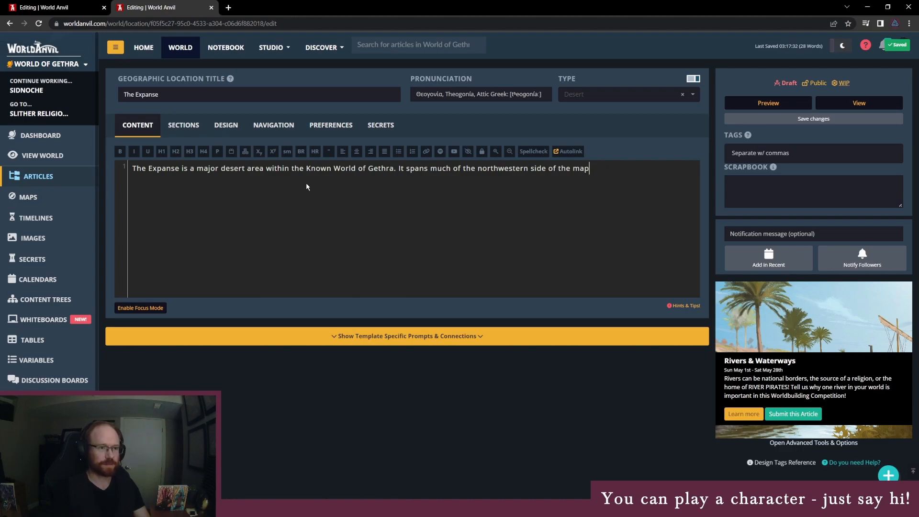
pyautogui.write(', bordedring')
pyautogui.press('BackSpace')
pyautogui.press('BackSpace')
pyautogui.press('BackSpace')
pyautogui.press('BackSpace')
pyautogui.write("ing Numa'nakres in the south and the Torn Shore in the East")
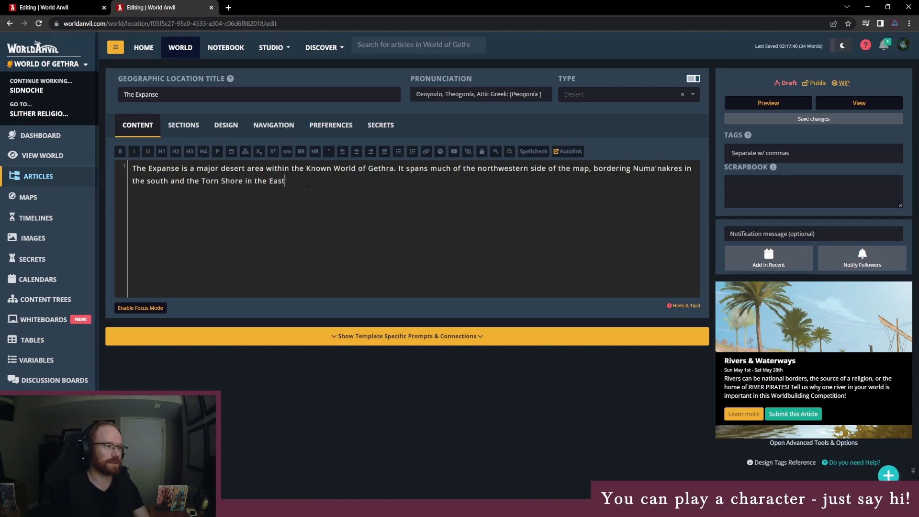
pyautogui.press('Left')
pyautogui.press('Left')
pyautogui.press('Left')
pyautogui.press('Left')
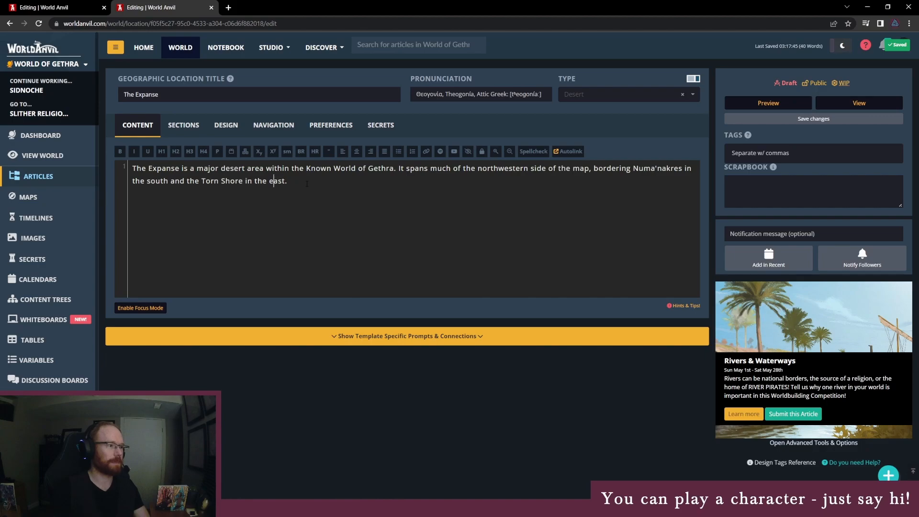
# - Publish and save The Expanse article, and move it from the articles list into the Lands category
pyautogui.click(790, 86)
pyautogui.click(787, 117)
pyautogui.click(52, 180)
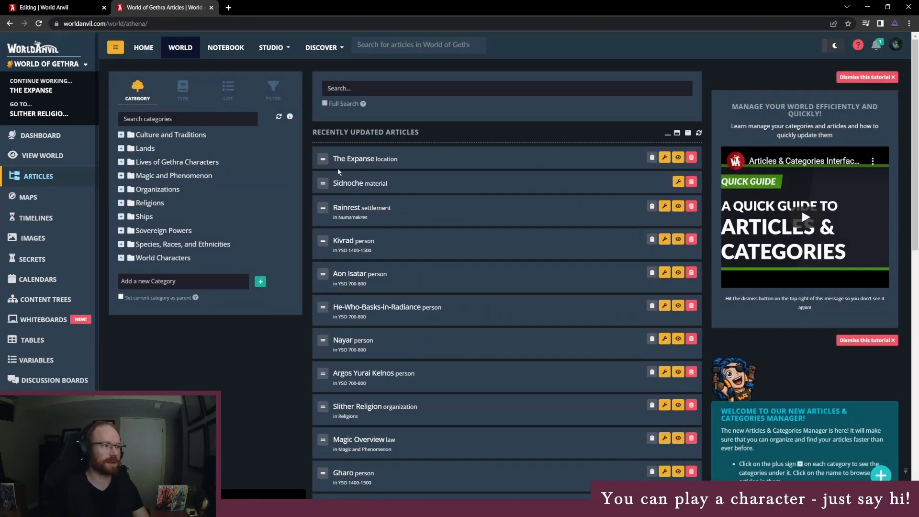
pyautogui.moveTo(323, 159); pyautogui.dragTo(337, 181)
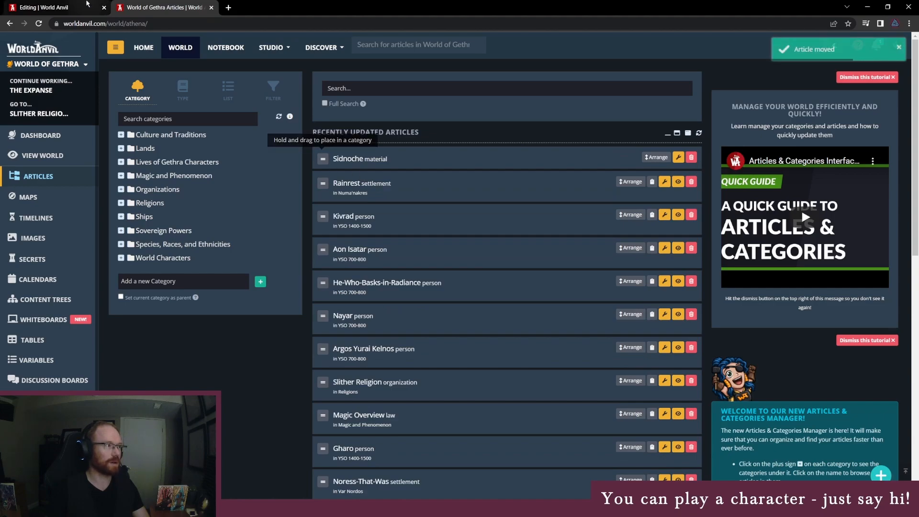
# - Create a category "The Expanse" under Lands and move The Expanse article into it
pyautogui.click(122, 149)
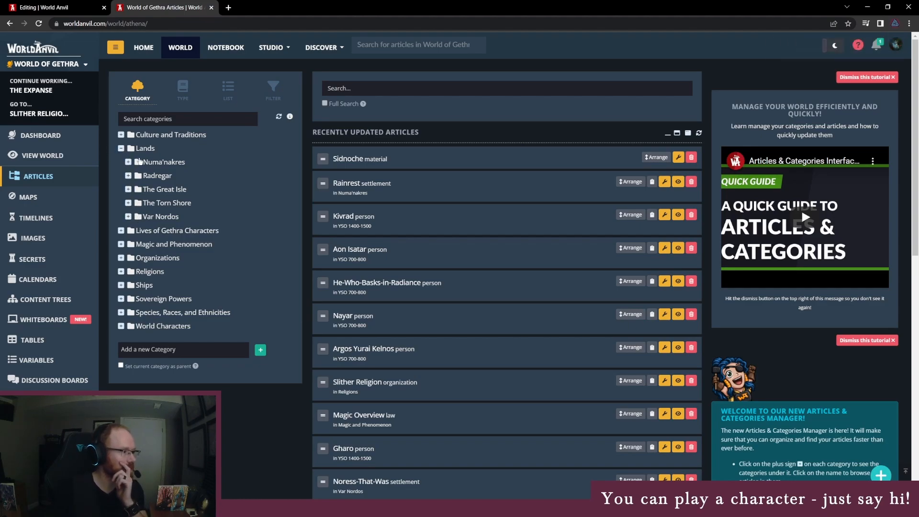
pyautogui.click(140, 149)
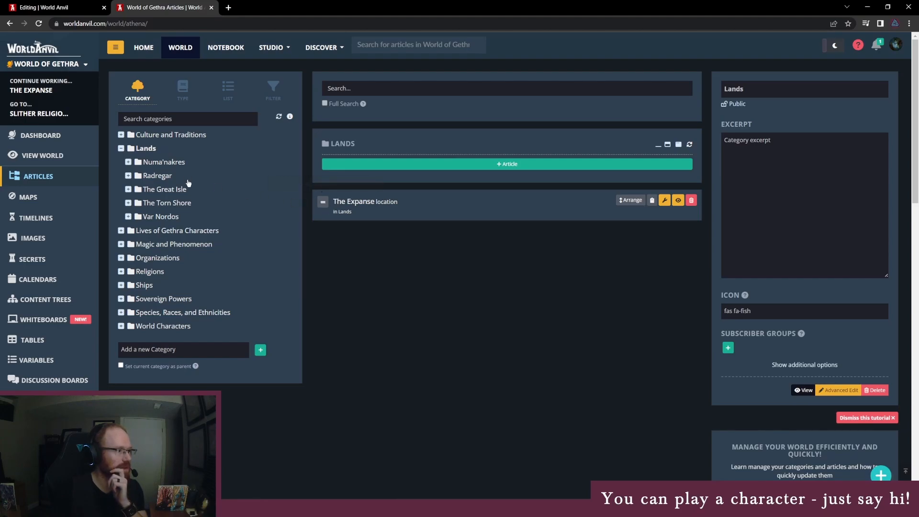
pyautogui.click(203, 349)
pyautogui.write('The Expanse')
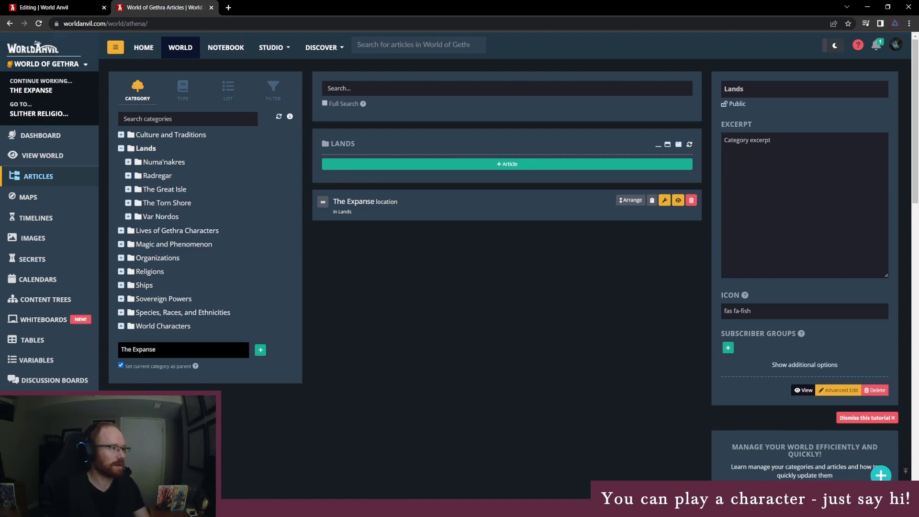
pyautogui.click(260, 350)
pyautogui.moveTo(324, 206); pyautogui.dragTo(171, 263)
pyautogui.click(143, 232)
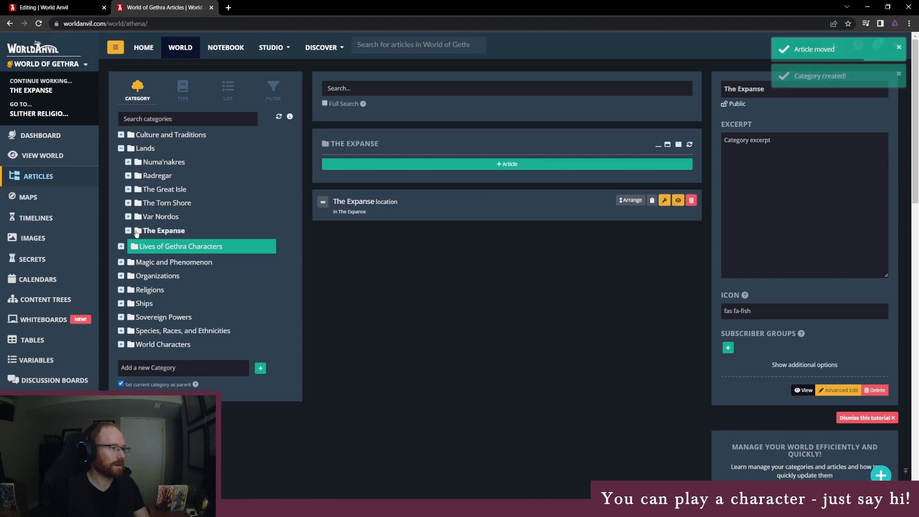
# - Copy The Expanse article's mention and replace the word "Expanse" in the Sidnoche content with it
pyautogui.click(652, 200)
pyautogui.click(652, 200)
pyautogui.click(64, 6)
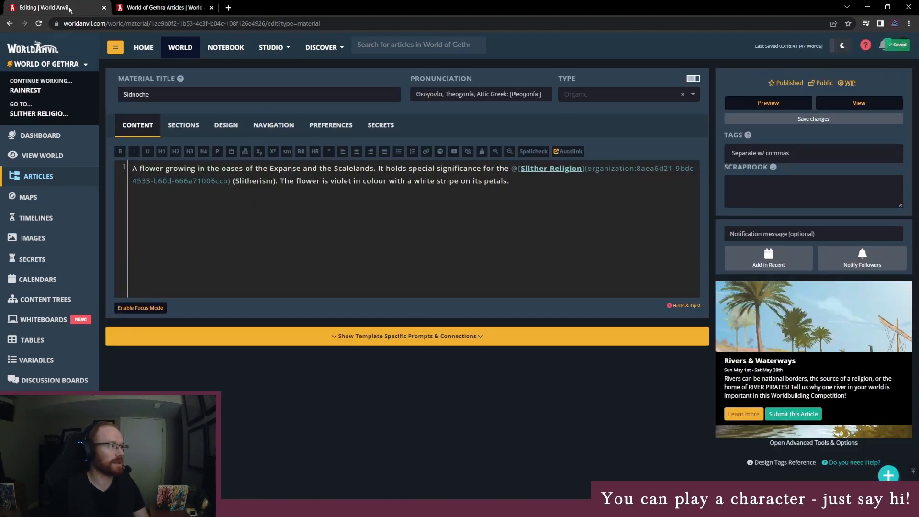
pyautogui.doubleClick(285, 168)
pyautogui.hotkey('ctrl', 'v')
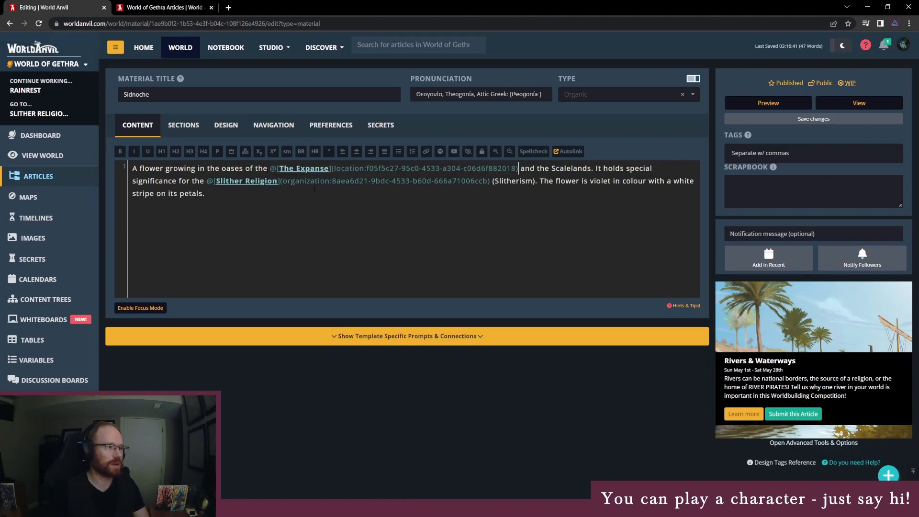
# - Rename The Expanse category to "The Expanse & the Scalelands", refresh the articles page and reopen the category under Lands
pyautogui.click(164, 7)
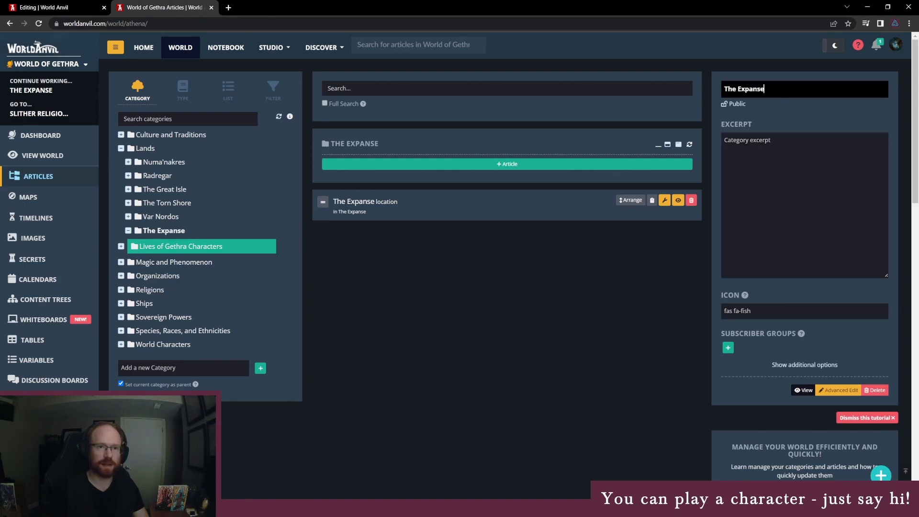
pyautogui.write('& the Scalelands')
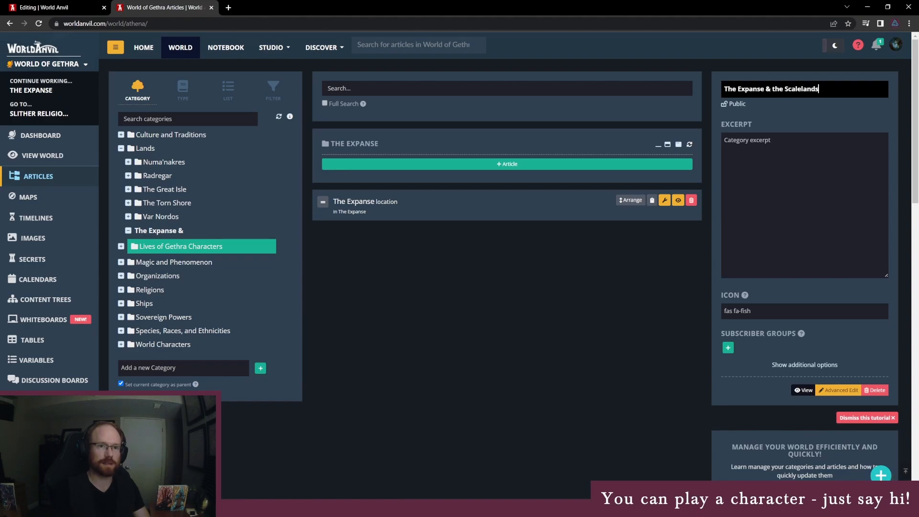
pyautogui.press('Return')
pyautogui.press('Tab')
pyautogui.press('Tab')
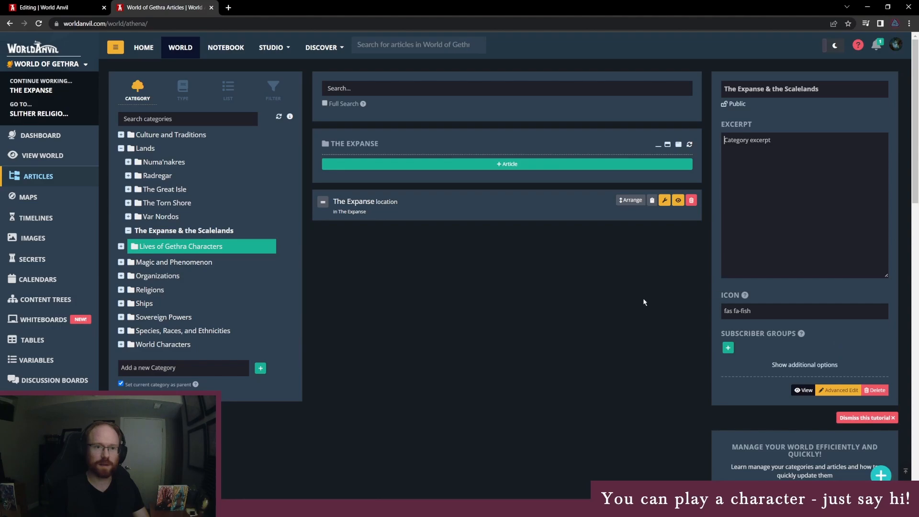
pyautogui.press('F5')
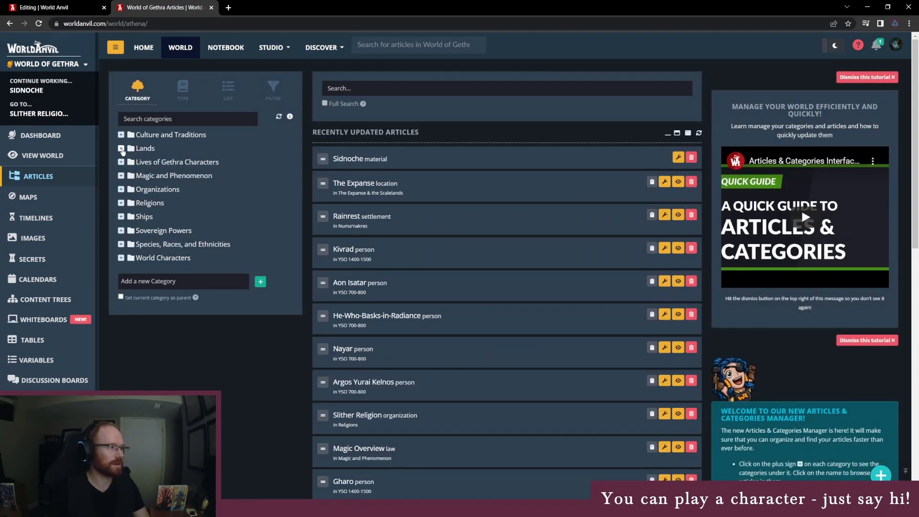
pyautogui.click(121, 148)
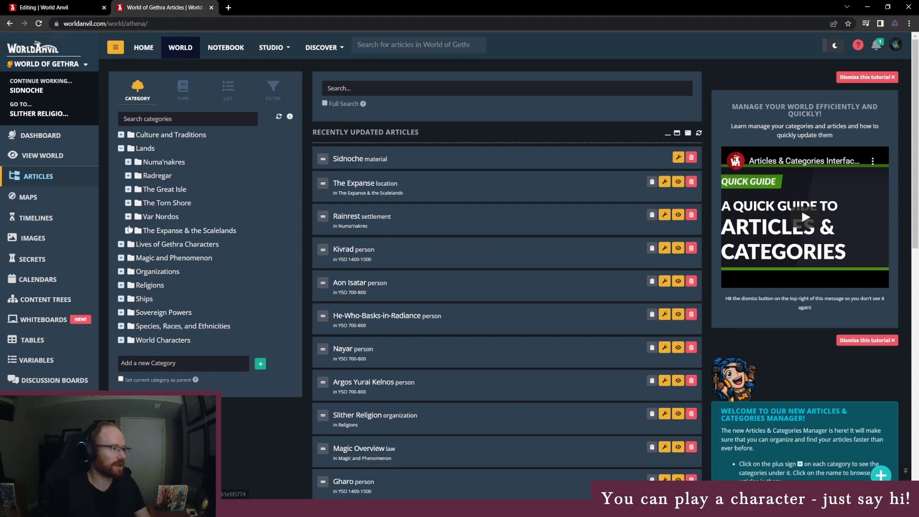
pyautogui.click(163, 231)
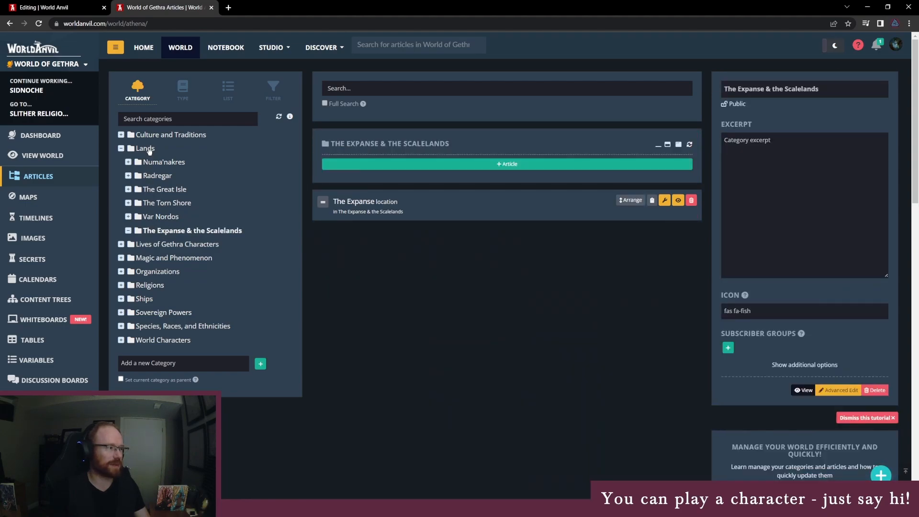
# - Create a new geographic location article titled "The Scalelands" and set its type to Desert
pyautogui.click(51, 5)
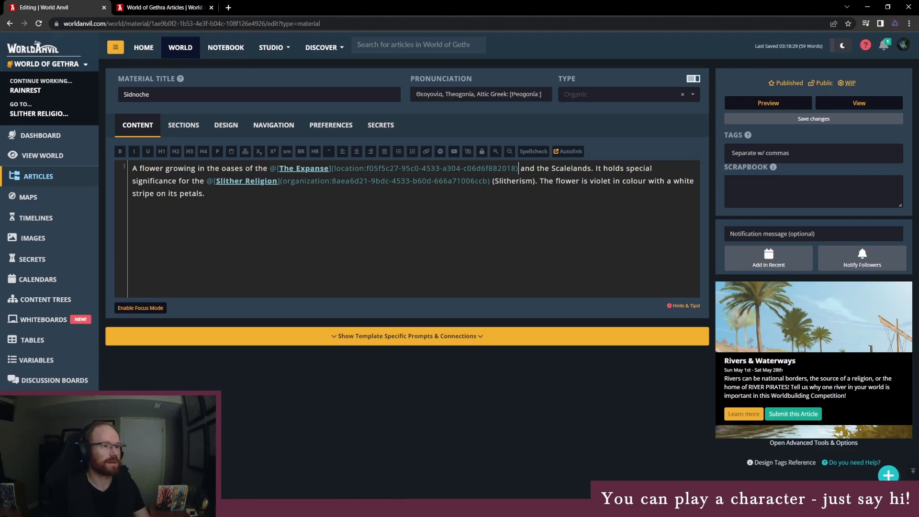
pyautogui.click(163, 7)
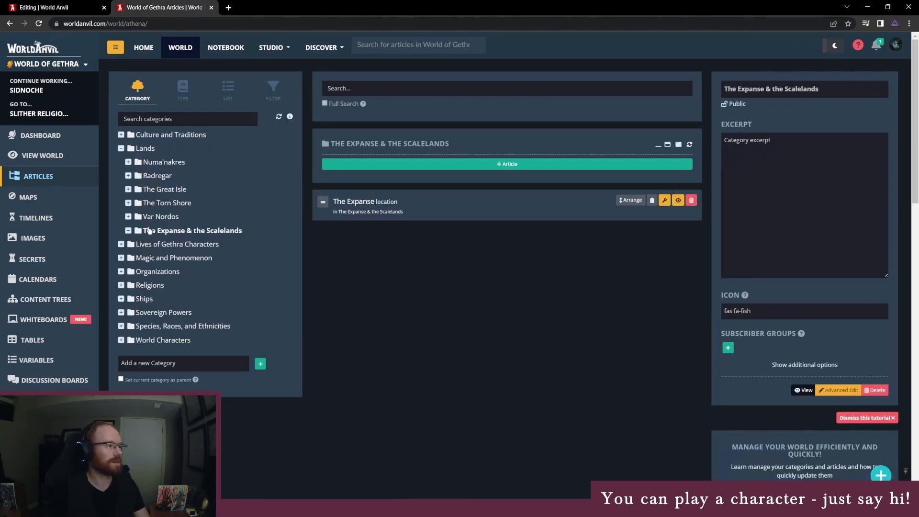
pyautogui.moveTo(880, 474)
pyautogui.click(849, 473)
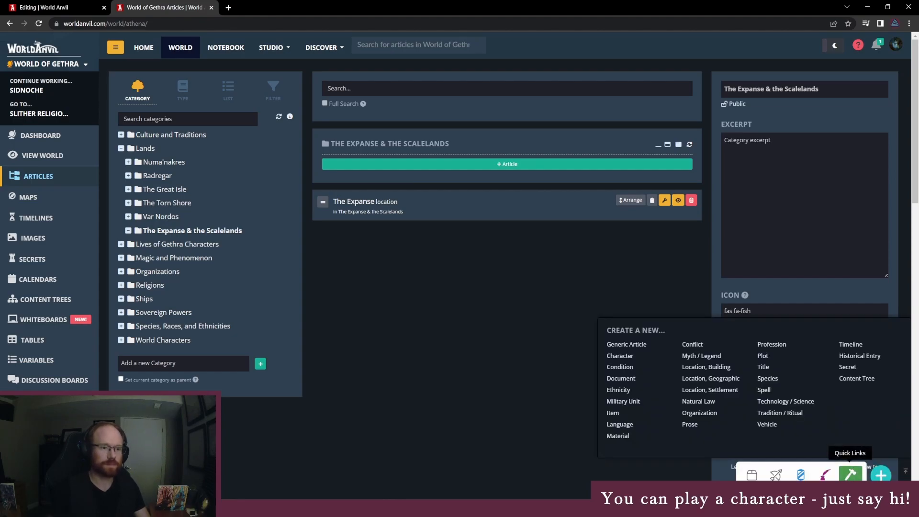
pyautogui.click(710, 378)
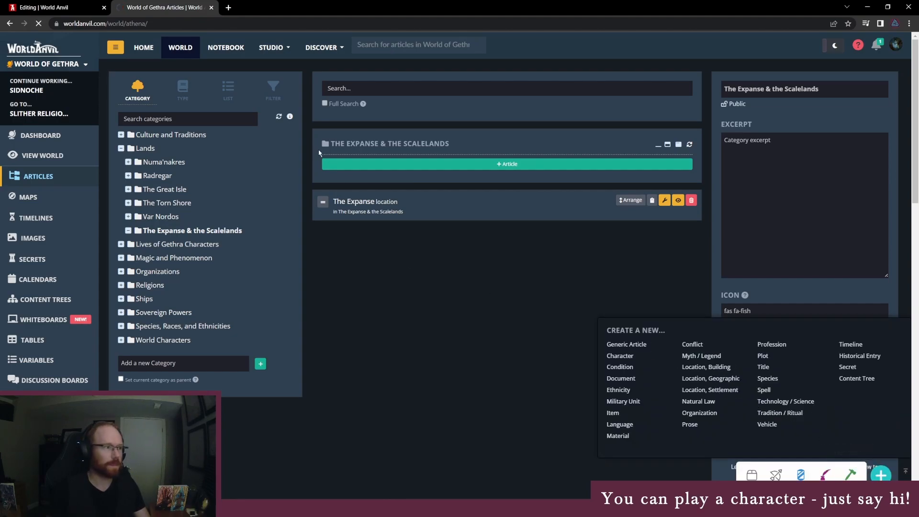
pyautogui.write('The Scalelands')
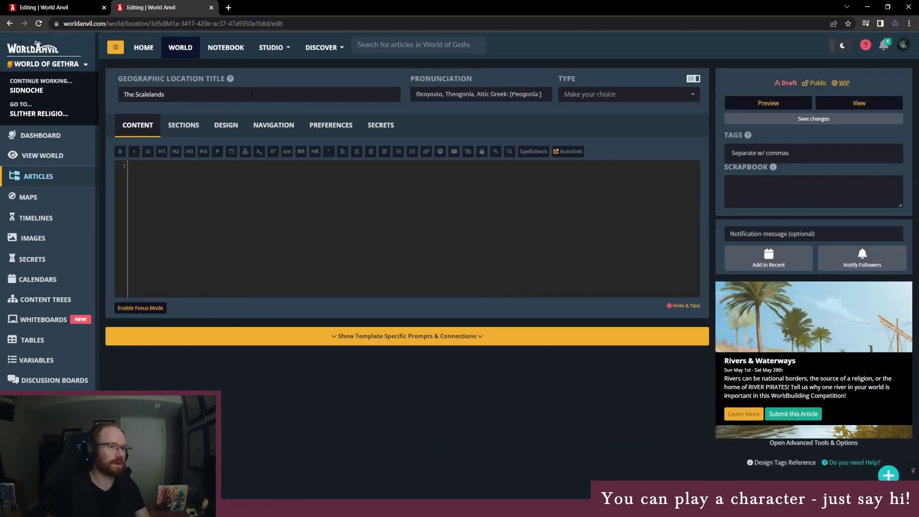
pyautogui.press('Tab')
pyautogui.click(609, 89)
pyautogui.write('dese')
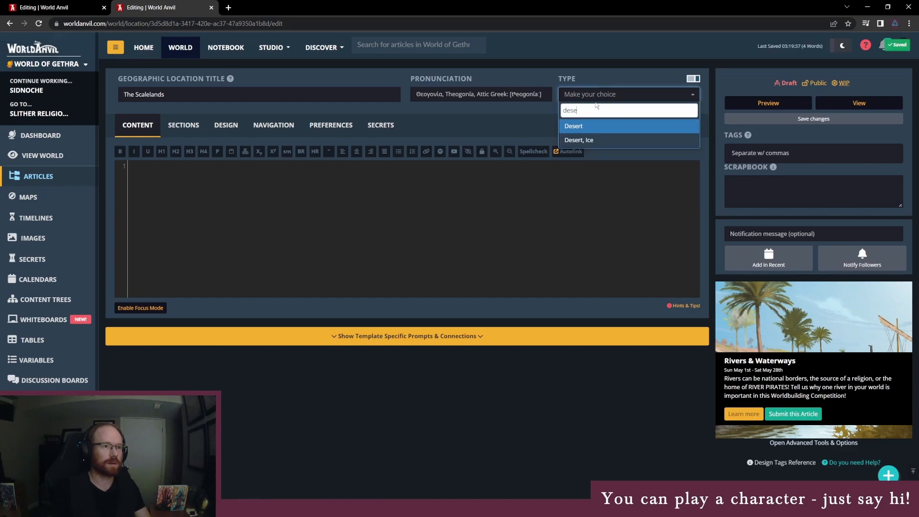
pyautogui.click(571, 128)
# - Begin the article content with the sentence "The Scalelands are the deep desert beyond the Expanse."
pyautogui.click(403, 190)
pyautogui.write('Th')
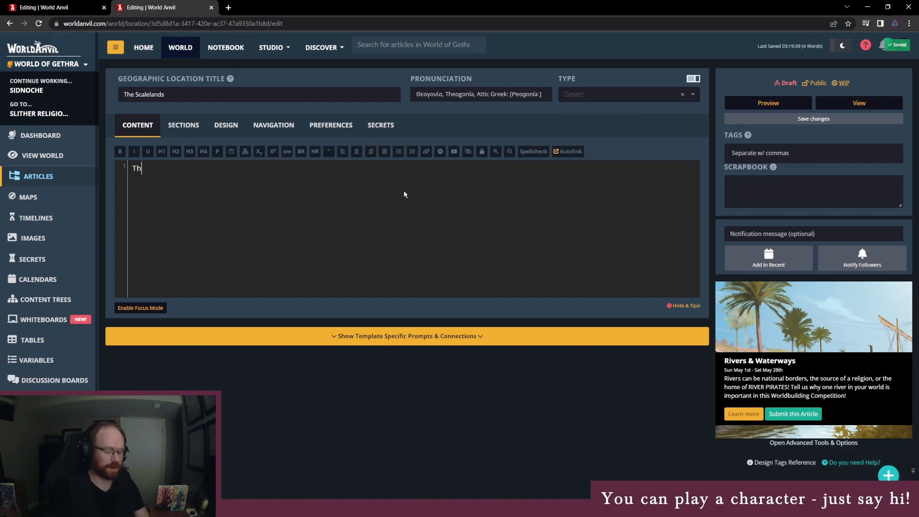
pyautogui.write('e Scalelands are the deep desert b')
pyautogui.press('BackSpace')
pyautogui.press('BackSpace')
pyautogui.write('t beyo')
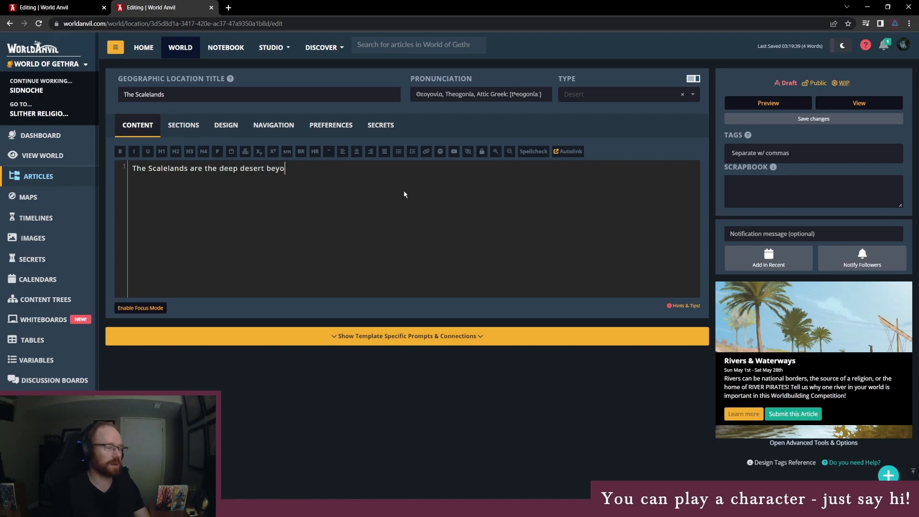
pyautogui.write('nd the Expanse. They are name')
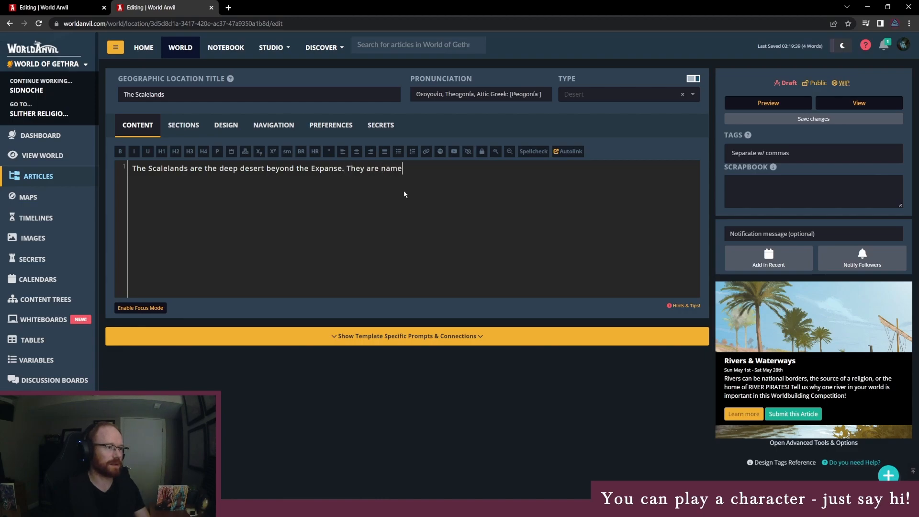
# - Add that they are named this for the dangerous roaming bands of Slithers that have not encountered humans before and see them as prey to be hunted
pyautogui.write('d this for the dangerous bands of')
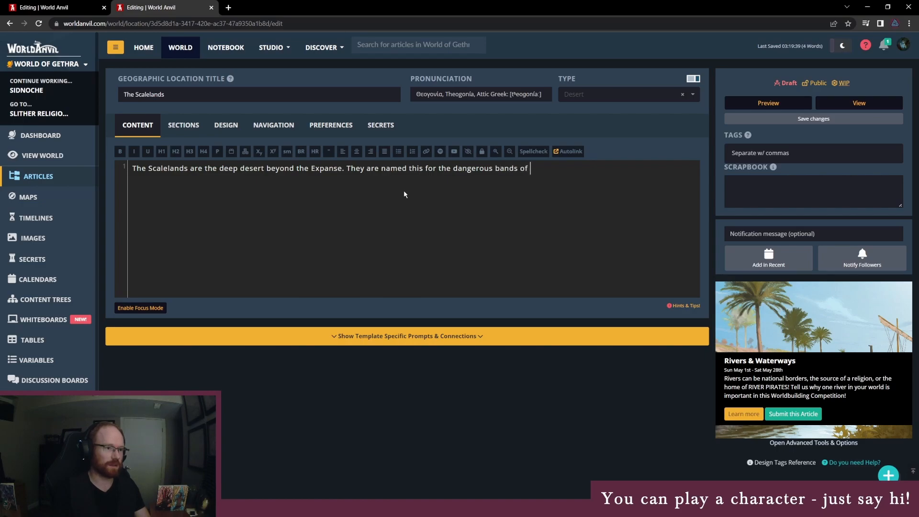
pyautogui.press('BackSpace')
pyautogui.press('BackSpace')
pyautogui.press('BackSpace')
pyautogui.press('BackSpace')
pyautogui.press('BackSpace')
pyautogui.press('BackSpace')
pyautogui.press('BackSpace')
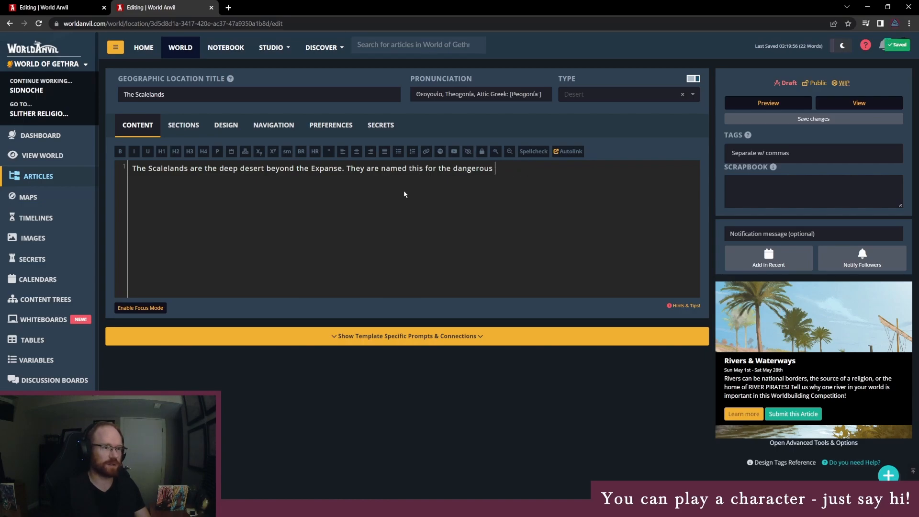
pyautogui.press('BackSpace')
pyautogui.write('u')
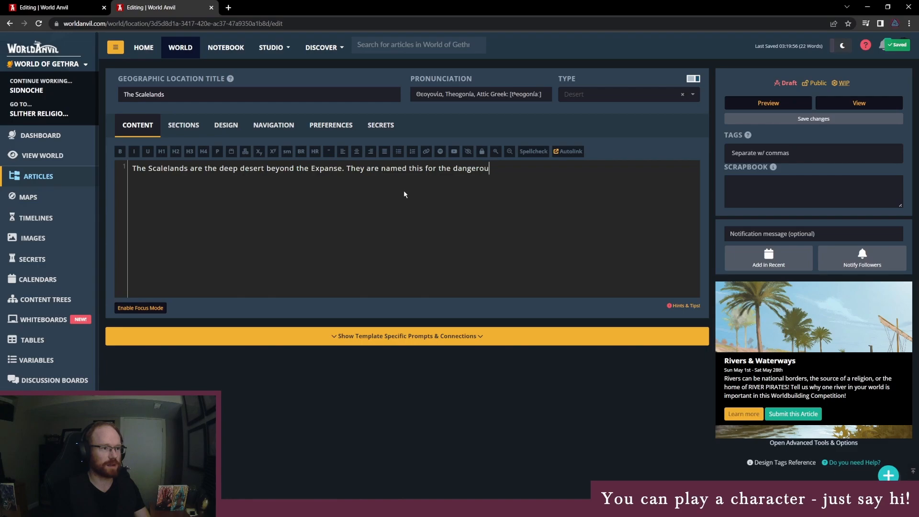
pyautogui.write('s roaming bands of Slithers that hav')
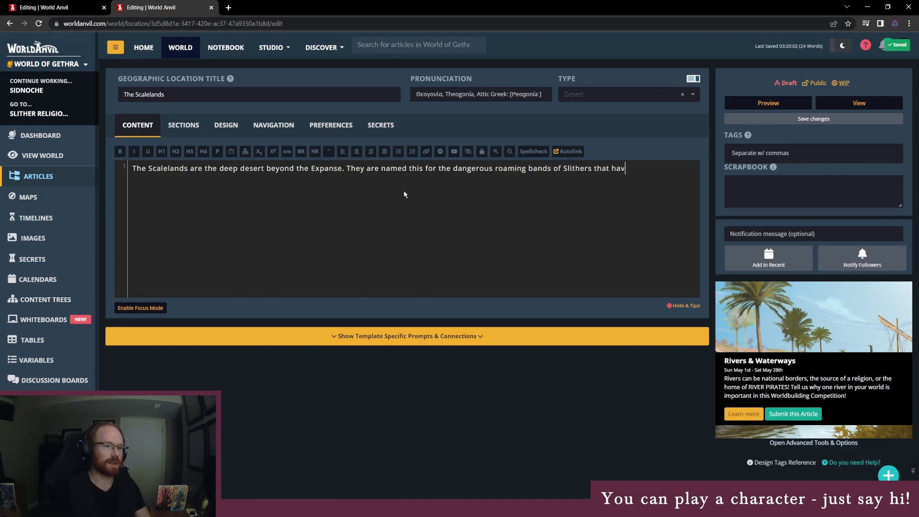
pyautogui.write('e not encountered ')
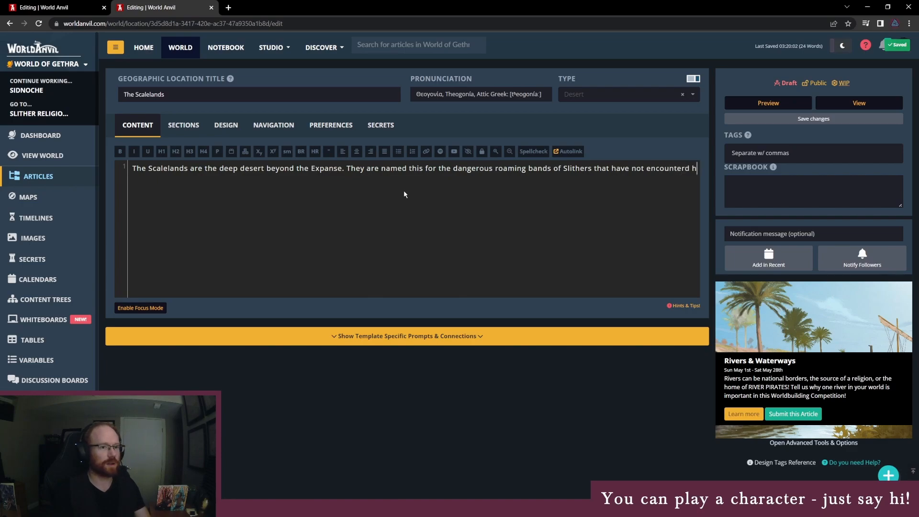
pyautogui.write('humans before and see them as ')
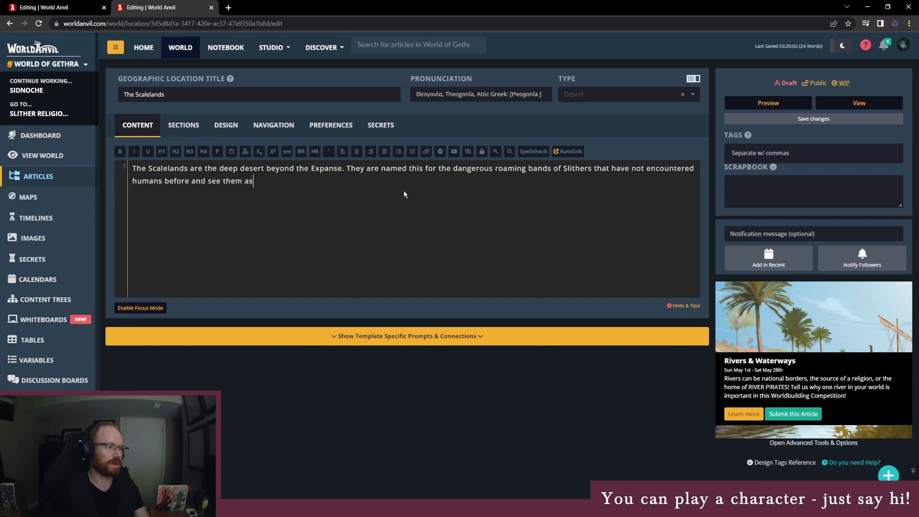
pyautogui.write('prey to be hunted.')
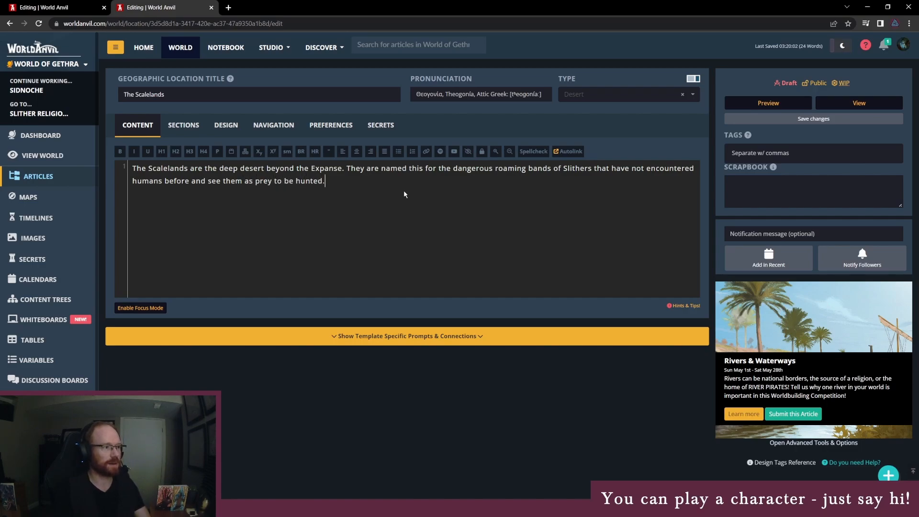
# - Publish The Scalelands article, reopen it from the refreshed articles list to save it, and return to the list
pyautogui.click(785, 83)
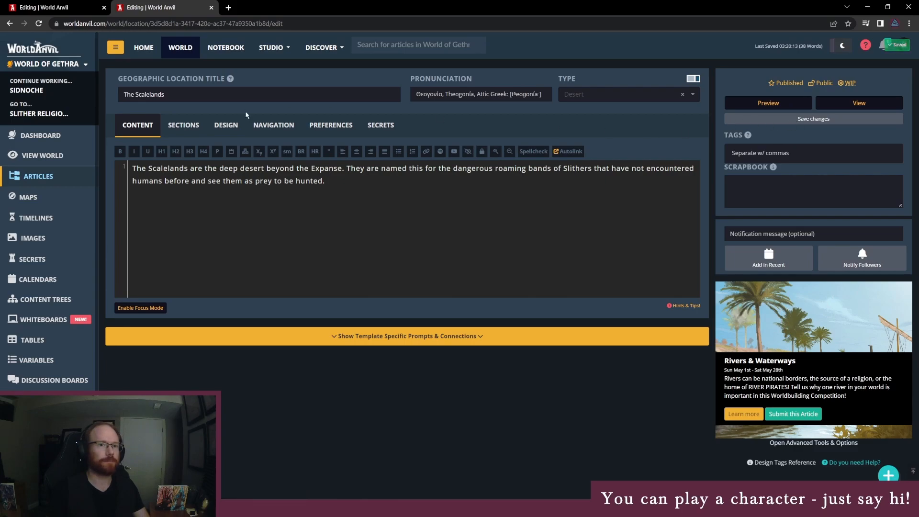
pyautogui.click(36, 178)
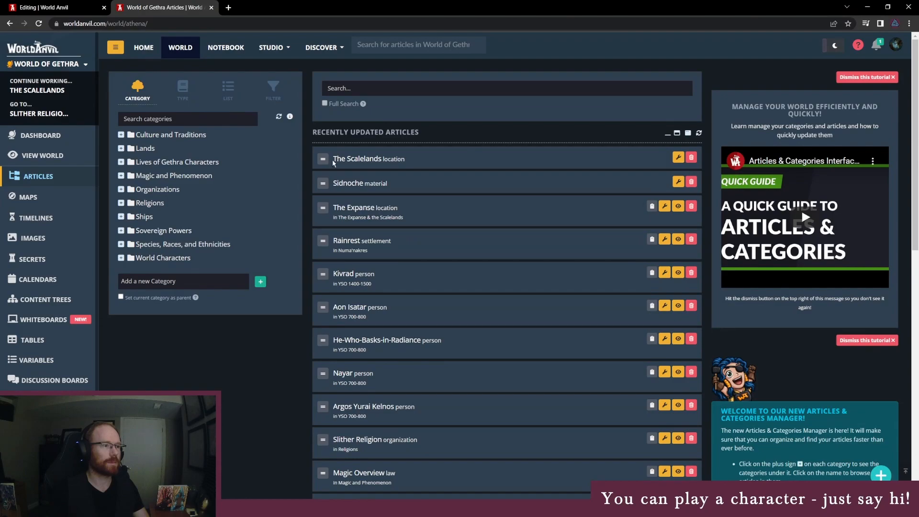
pyautogui.press('F5')
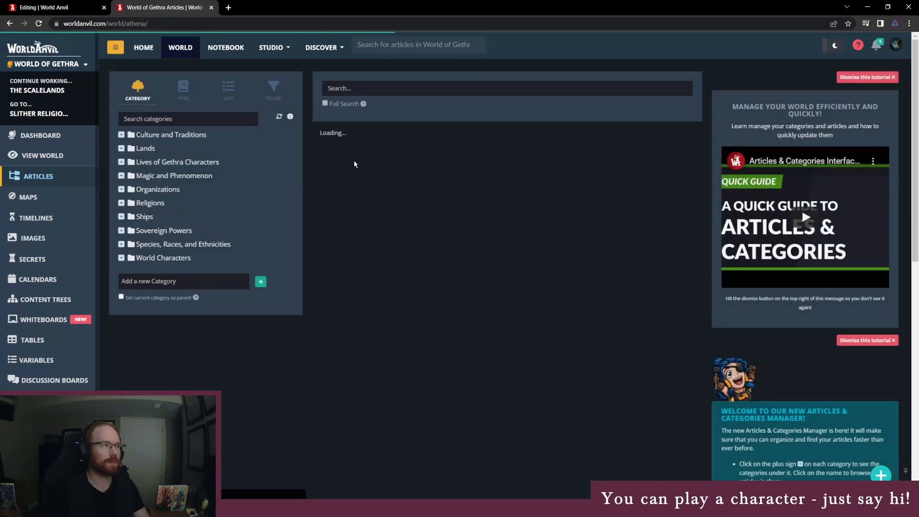
pyautogui.click(369, 160)
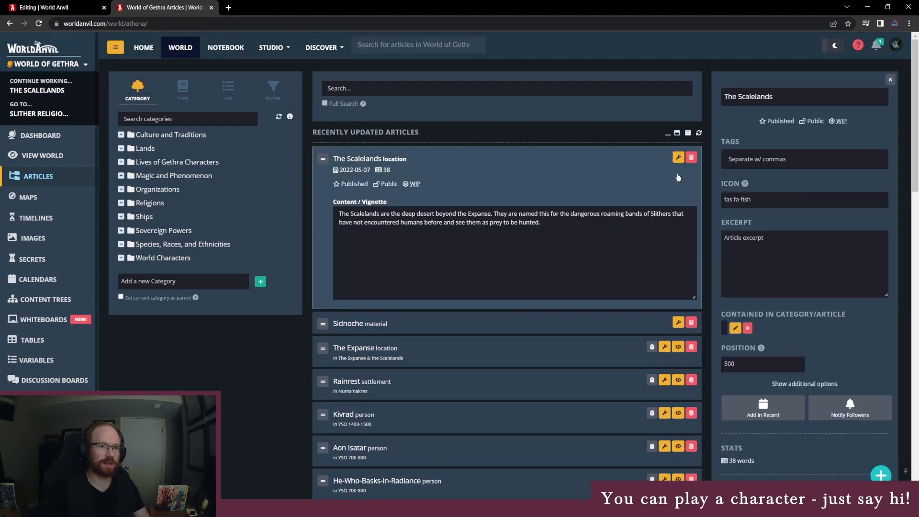
pyautogui.click(678, 157)
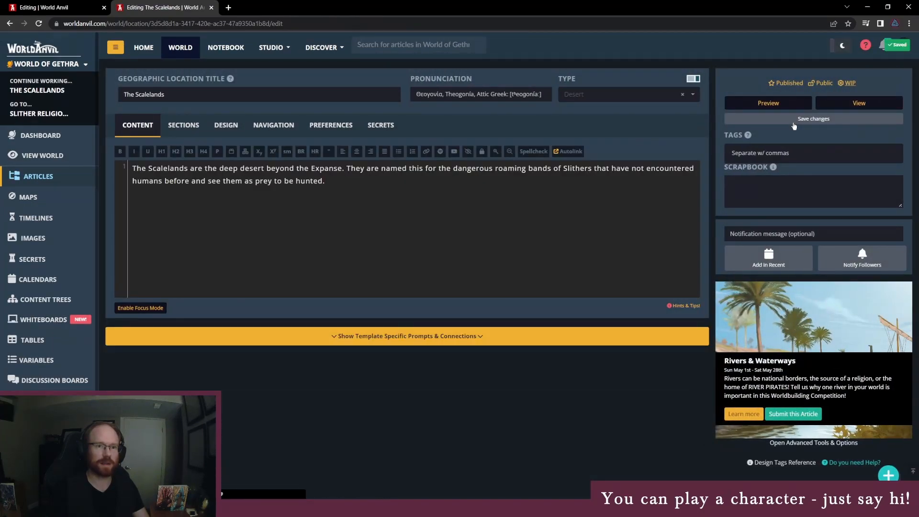
pyautogui.click(51, 176)
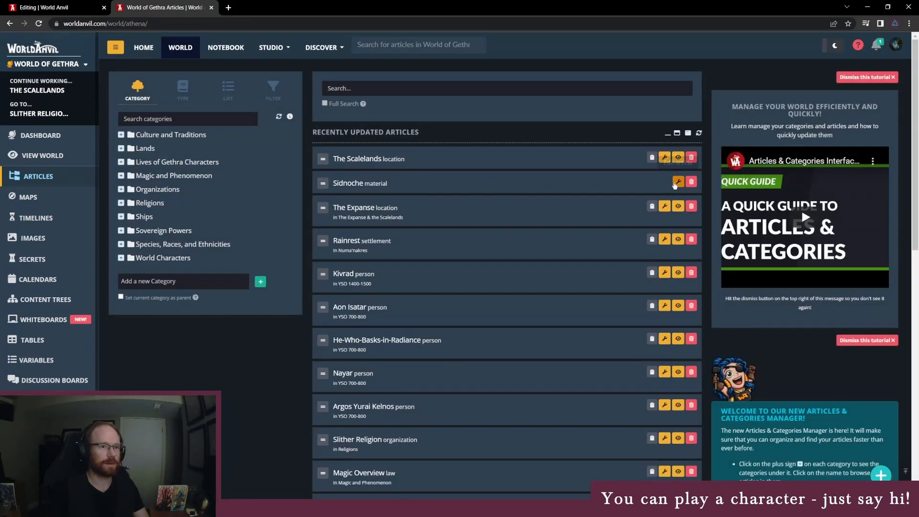
# - Open the Sidnoche article for editing from the articles list and return to the list
pyautogui.click(677, 183)
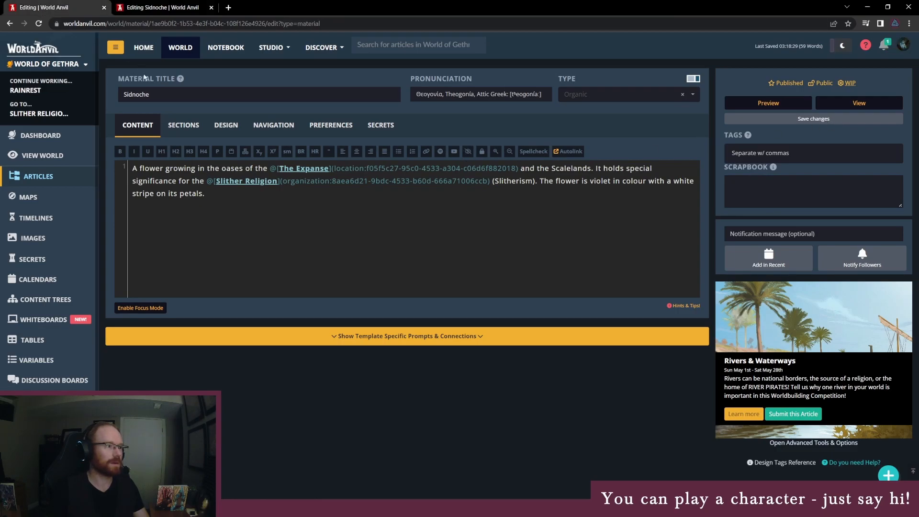
pyautogui.click(158, 7)
pyautogui.click(38, 176)
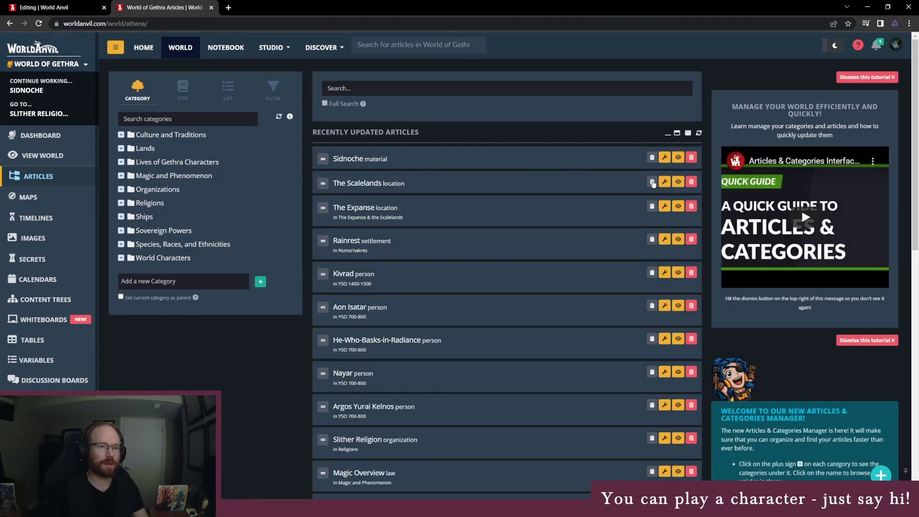
# - Copy The Scalelands article's mention, replace the word "Scalelands" in the Sidnoche content with it, and save the changes
pyautogui.click(652, 158)
pyautogui.hotkey('ctrl', '1')
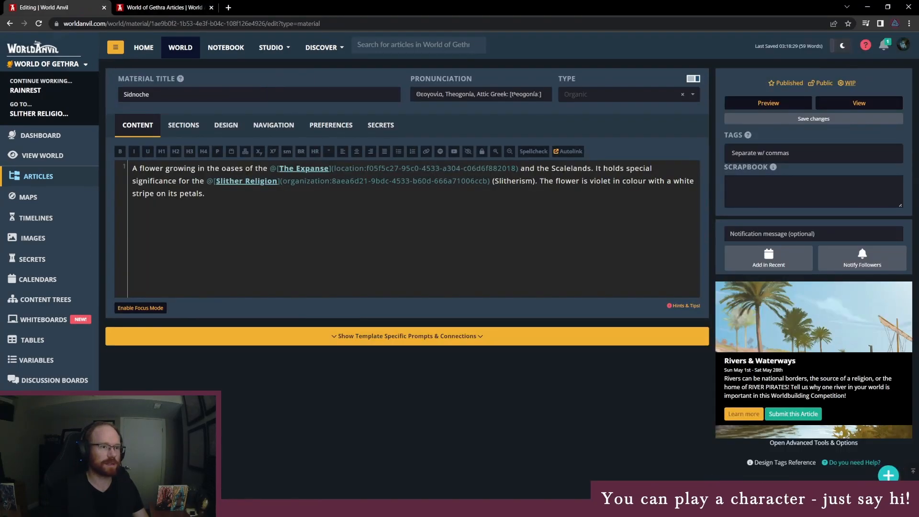
pyautogui.doubleClick(572, 168)
pyautogui.hotkey('ctrl', 'v')
pyautogui.click(807, 119)
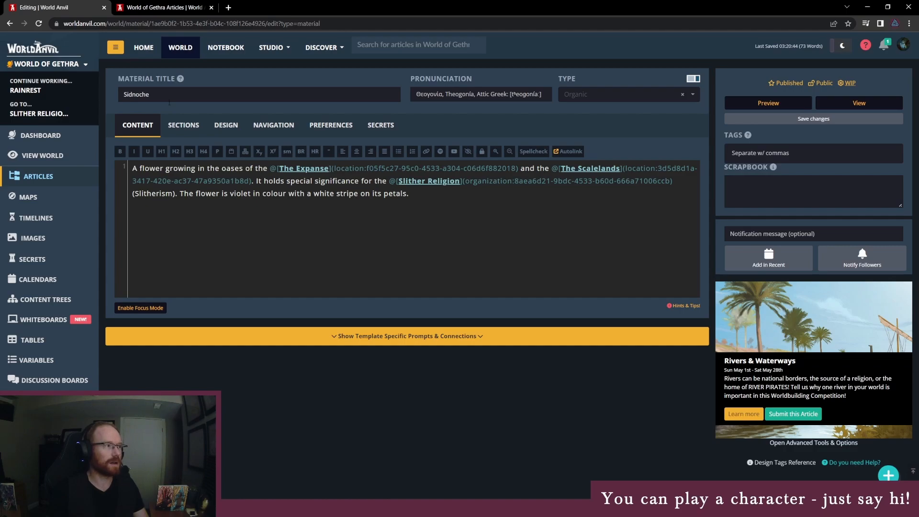
# - Open The Known World of Gethra map for editing in a new tab and examine its regions, including The Expanse and The Scalelands
pyautogui.rightClick(33, 201)
pyautogui.click(60, 205)
pyautogui.click(247, 6)
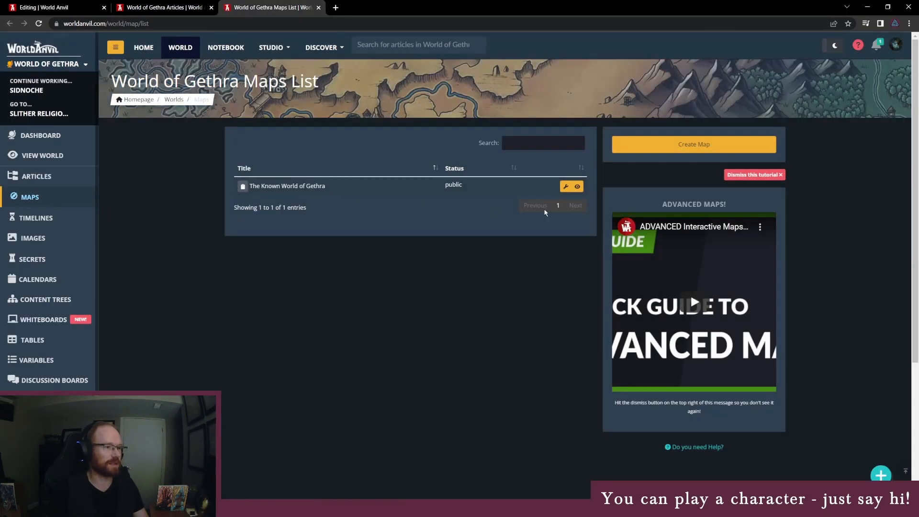
pyautogui.click(565, 186)
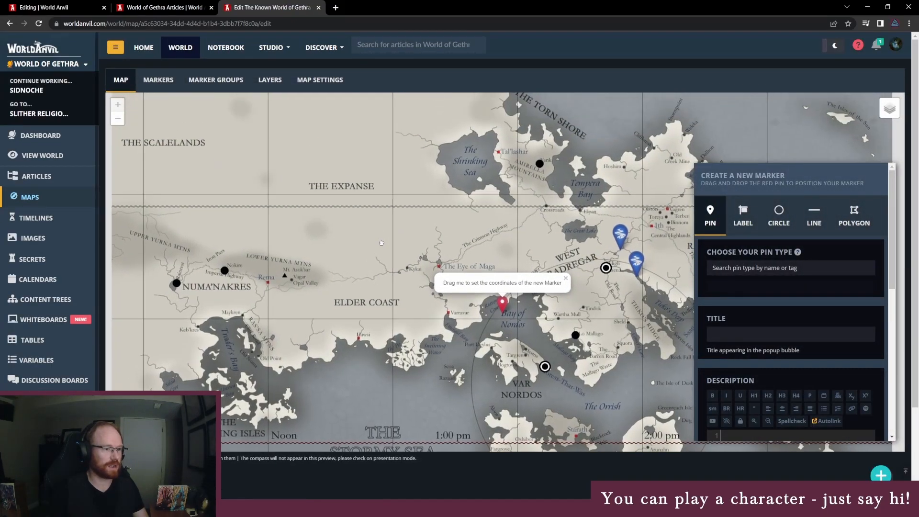
pyautogui.moveTo(488, 236); pyautogui.dragTo(366, 230)
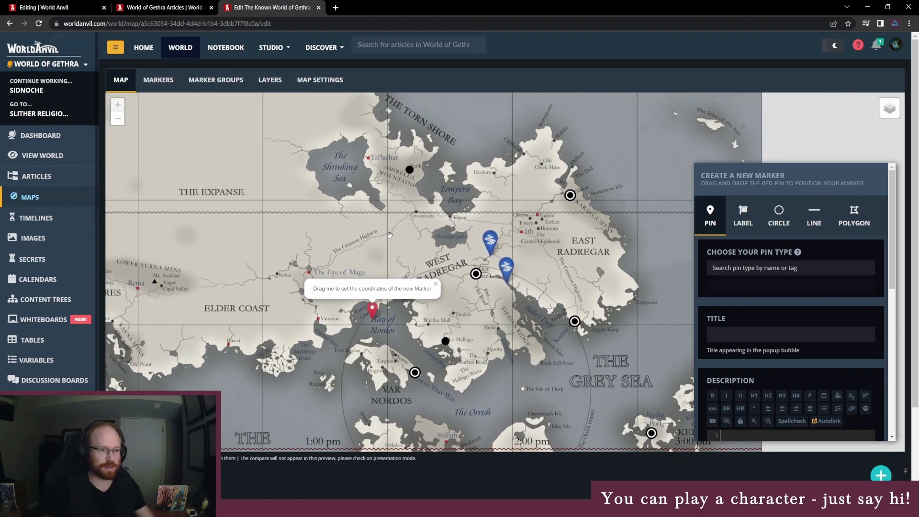
pyautogui.moveTo(544, 306); pyautogui.dragTo(562, 314)
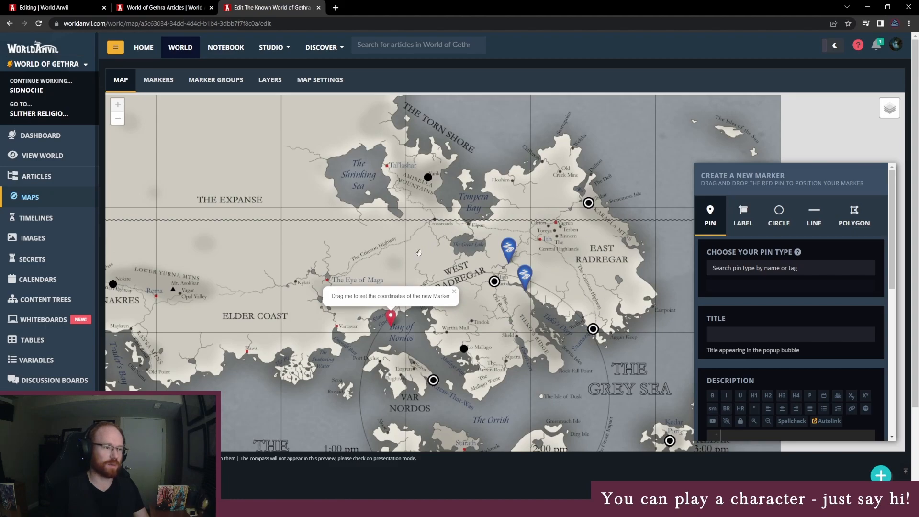
pyautogui.moveTo(369, 343); pyautogui.dragTo(491, 281)
pyautogui.moveTo(549, 298); pyautogui.dragTo(371, 234)
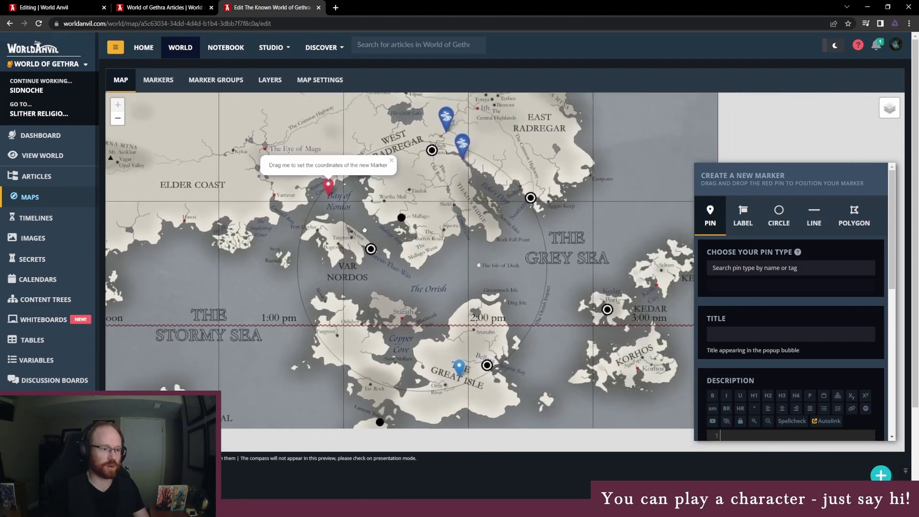
pyautogui.moveTo(357, 266); pyautogui.dragTo(679, 411)
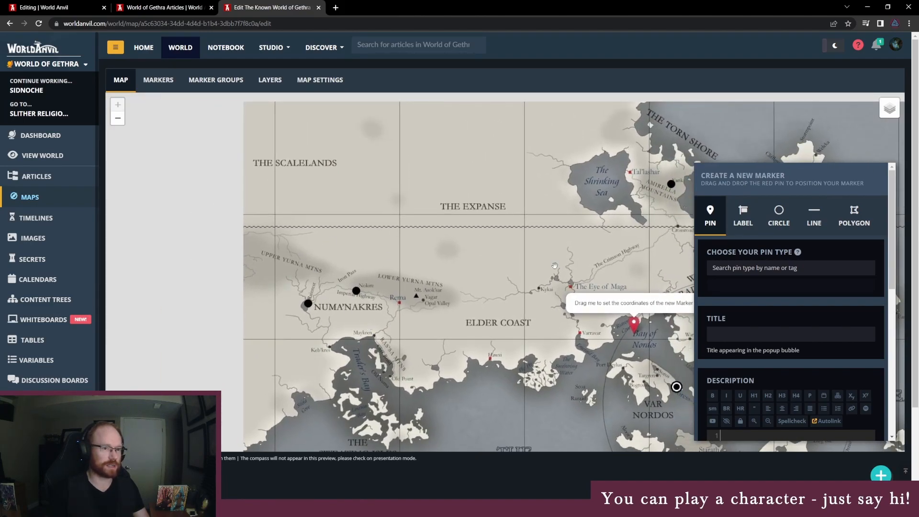
pyautogui.moveTo(549, 267); pyautogui.dragTo(509, 285)
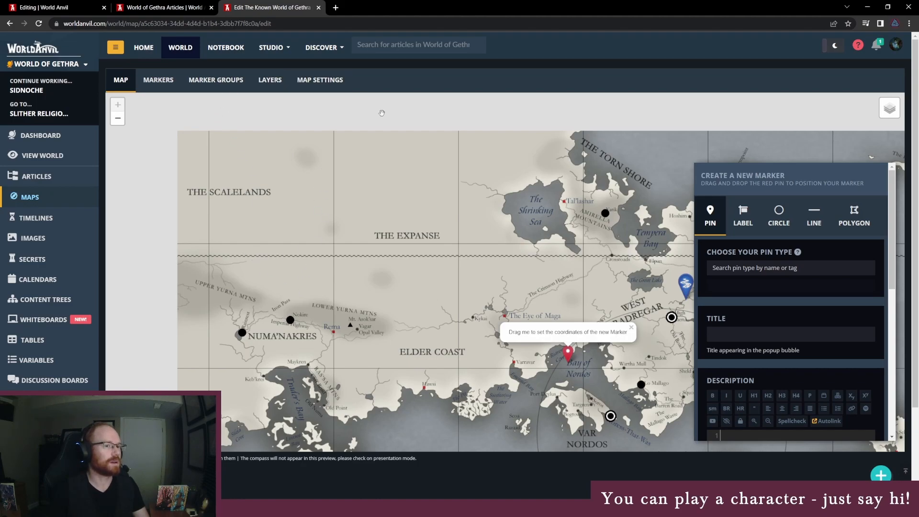
# - Open the Slithers article from the Species, Races, and Ethnicities category for editing
pyautogui.click(171, 3)
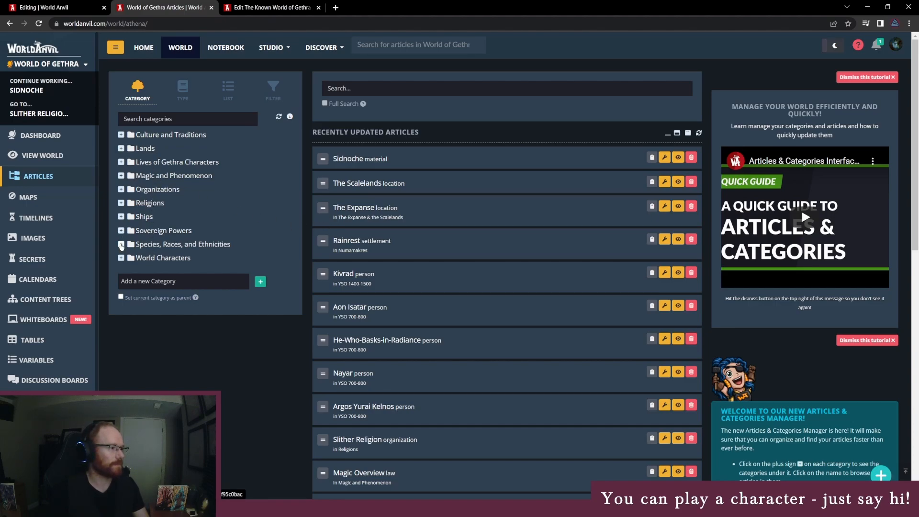
pyautogui.click(163, 245)
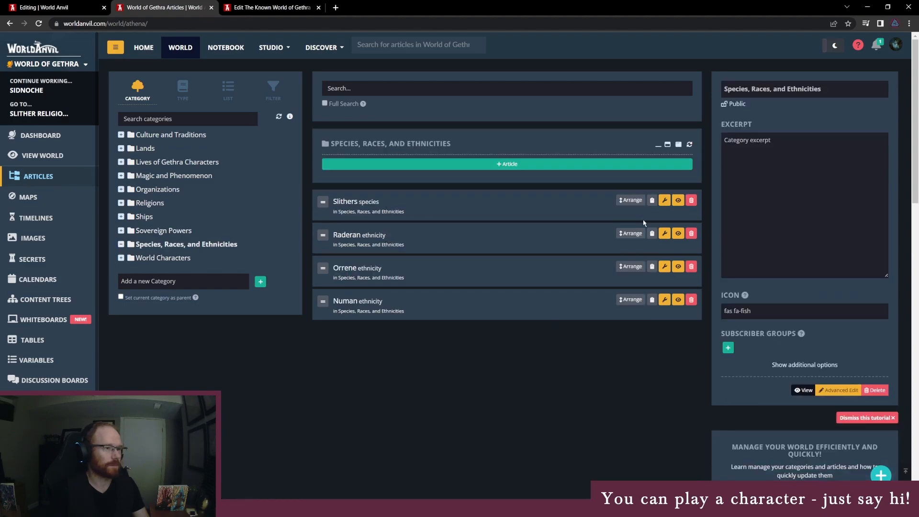
pyautogui.click(664, 200)
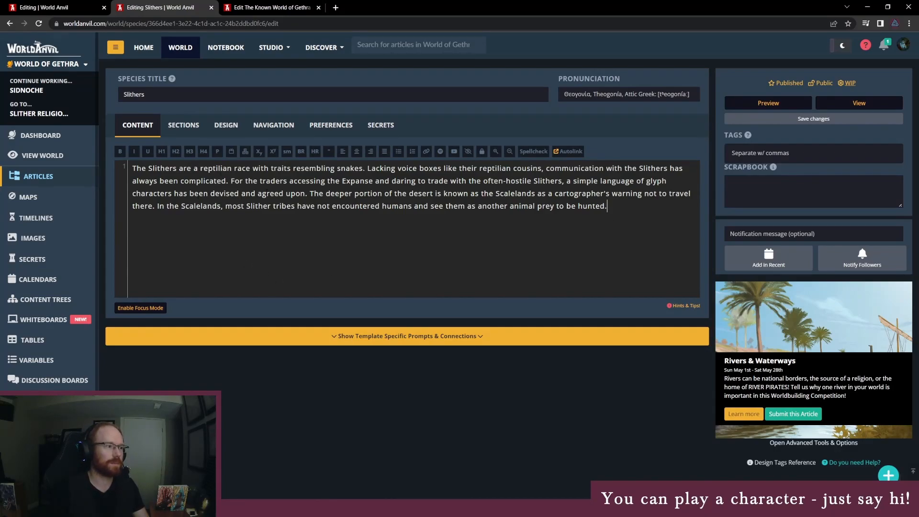
# - Insert "Rarely, Slithers that encounter humans regularly enough may develop an understanding for their language, but not the ability to speak it." before "The deeper portion", ending the paragraph there
pyautogui.write('Rarely, Slithers')
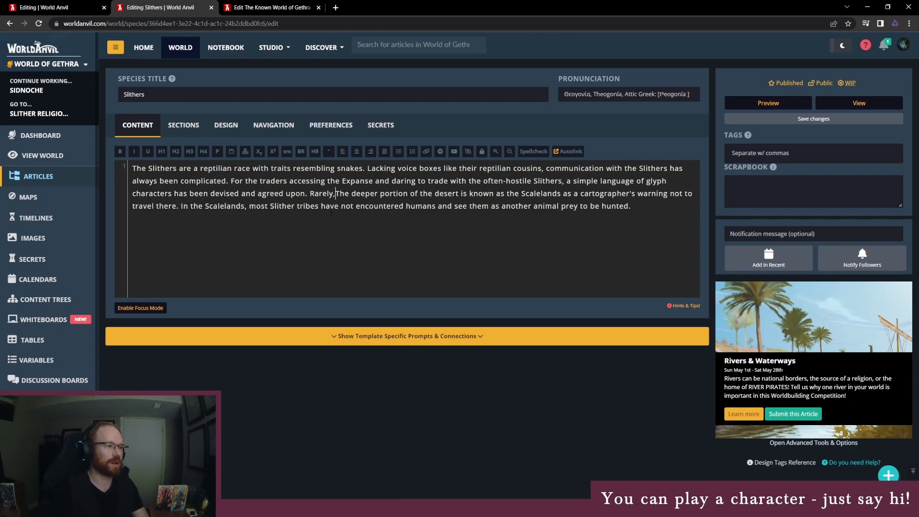
pyautogui.write(' that encounter h')
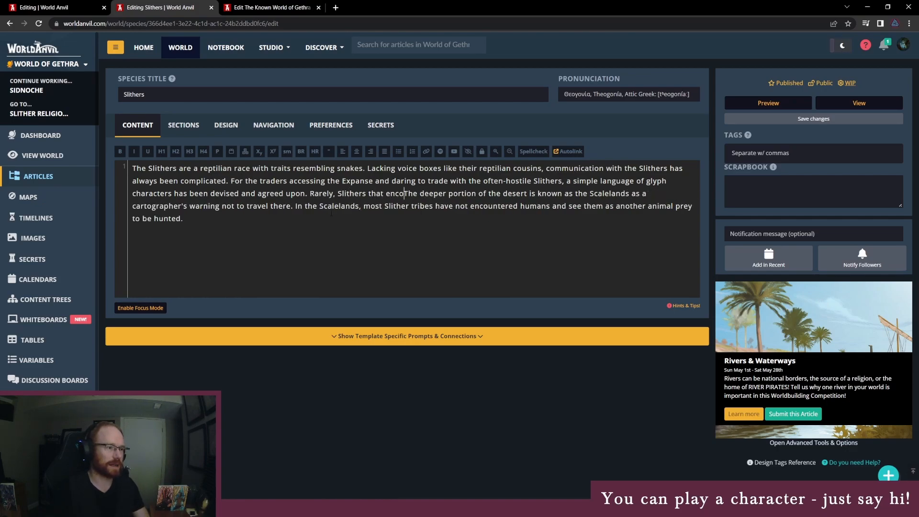
pyautogui.write('umans regular')
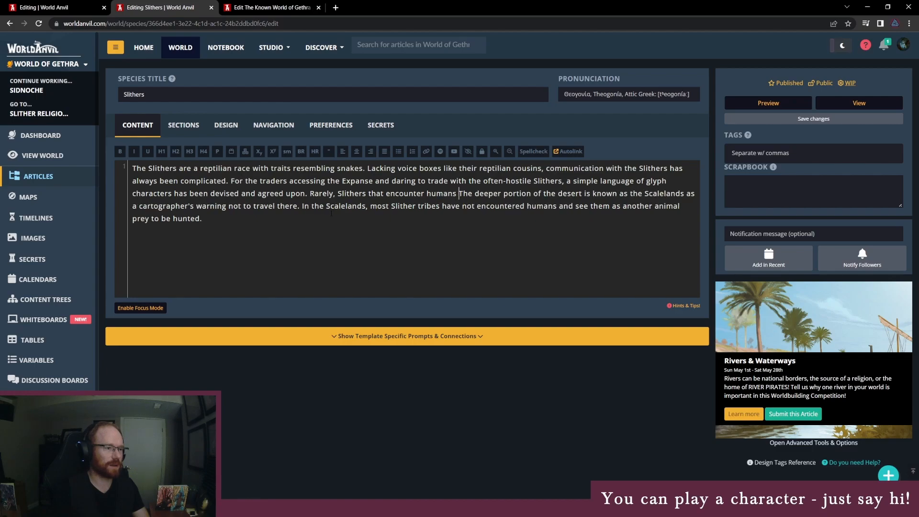
pyautogui.write('ly enough ')
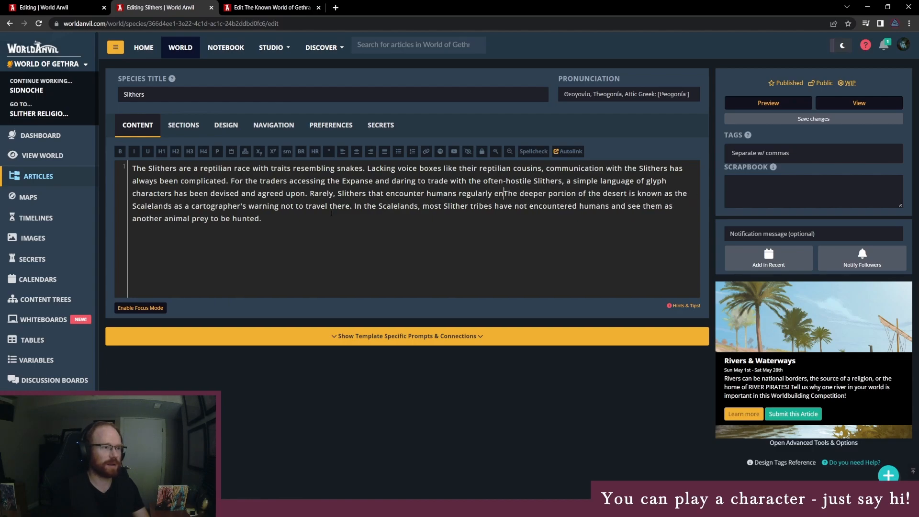
pyautogui.write('may develop ')
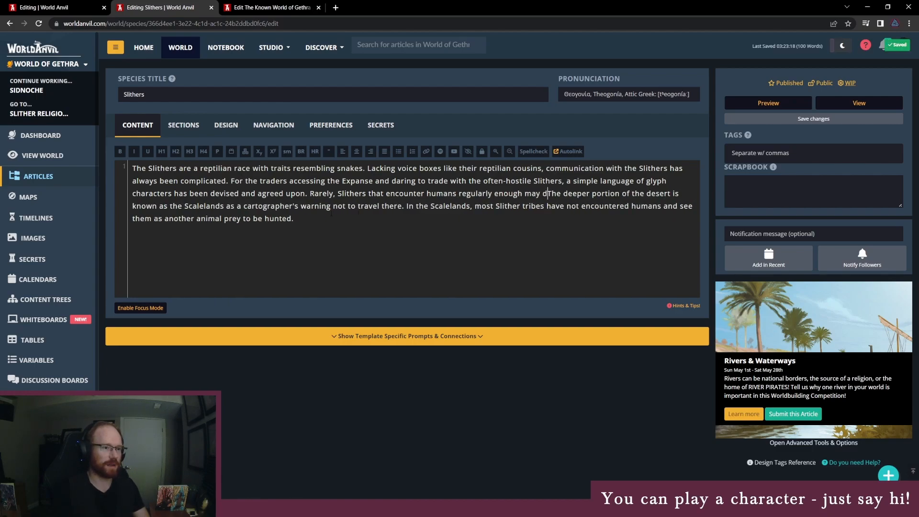
pyautogui.write('an understand')
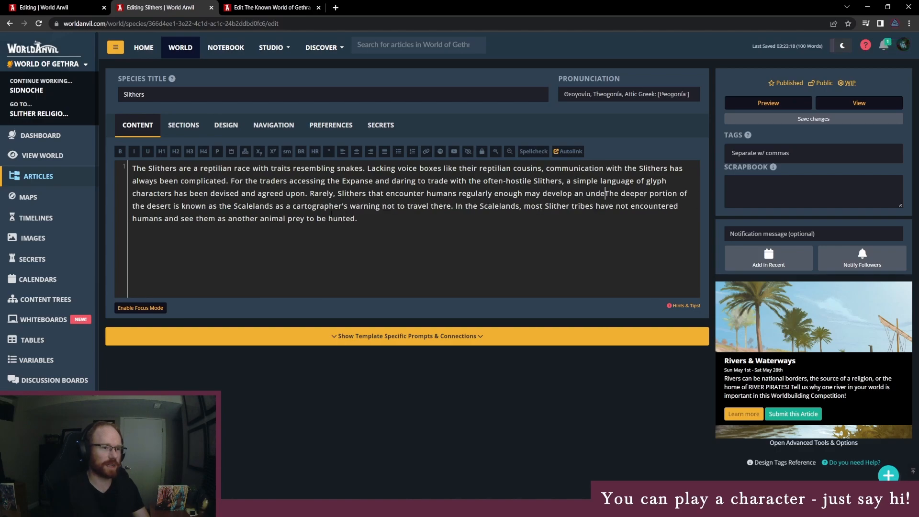
pyautogui.write('ing for their language, but not the ability to speak i')
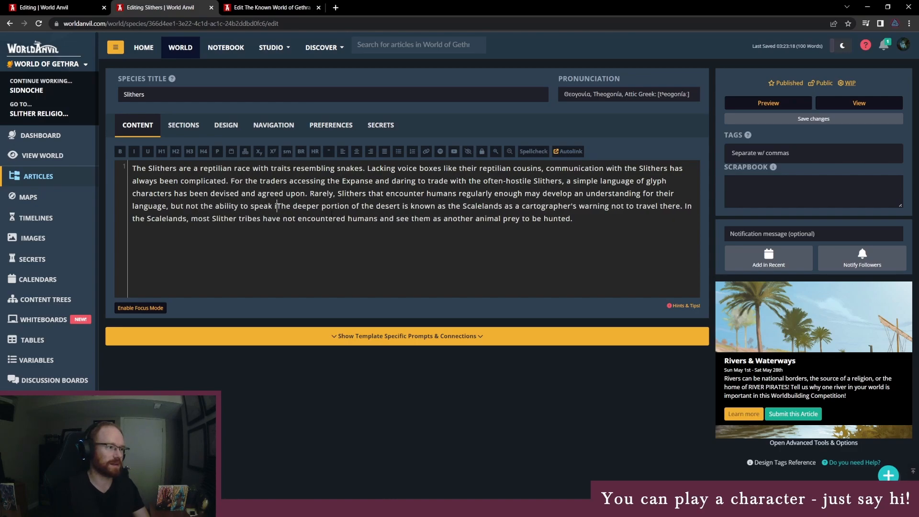
pyautogui.write('t.')
pyautogui.press('Return')
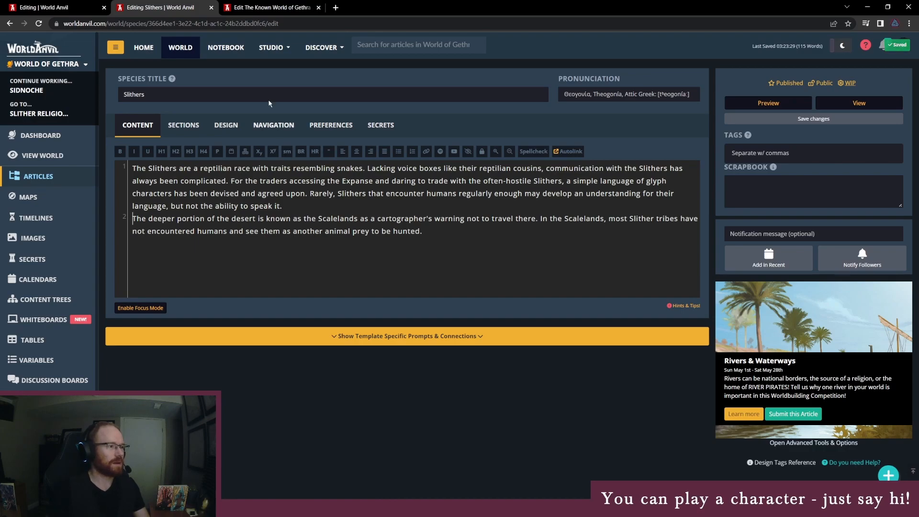
# - Save the changes to the Sidnoche article in its own browser tab and return to the articles list there
pyautogui.click(227, 6)
pyautogui.click(158, 7)
pyautogui.click(106, 4)
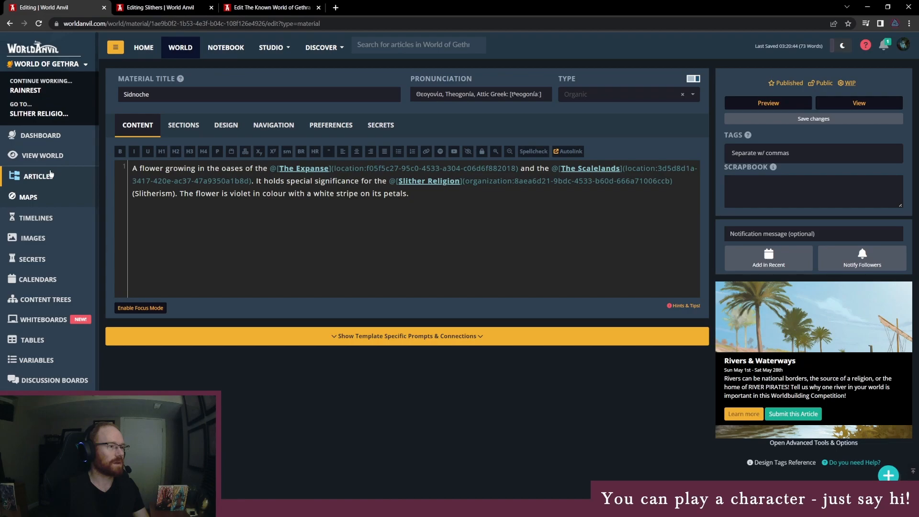
pyautogui.click(756, 120)
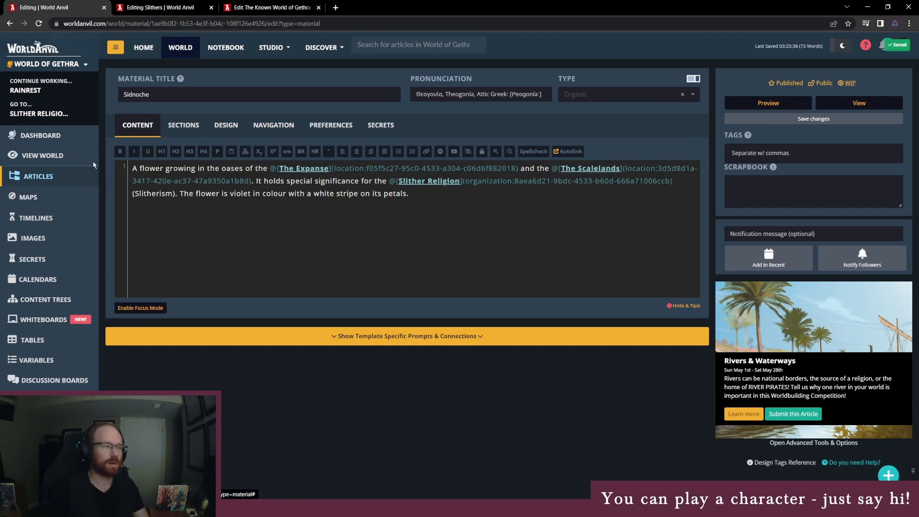
pyautogui.click(32, 178)
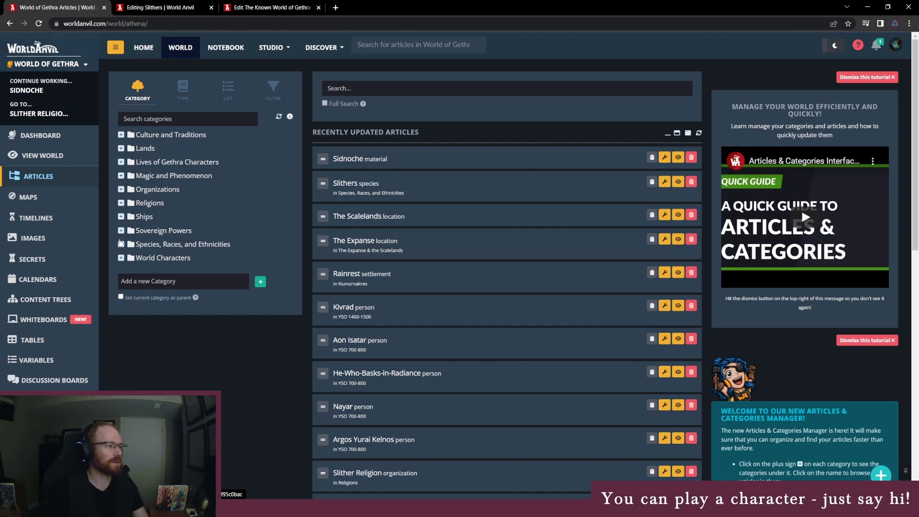
# - Copy The Scalelands article's mention, replace the first "Scalelands" in the Slithers content with it, and save
pyautogui.click(268, 7)
pyautogui.click(162, 7)
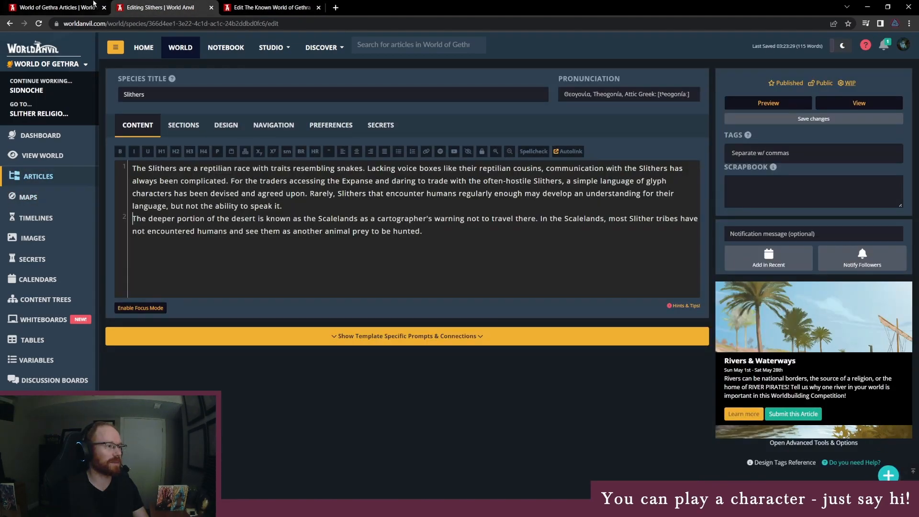
pyautogui.click(91, 6)
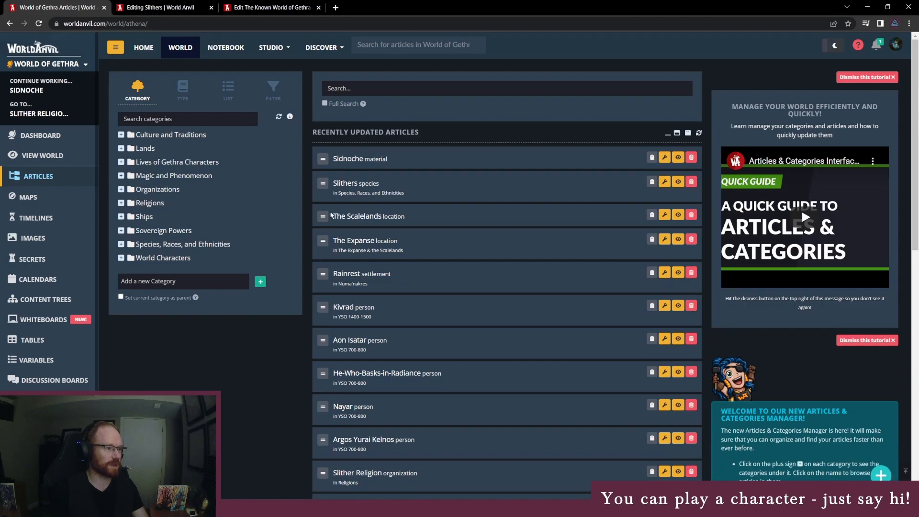
pyautogui.click(664, 181)
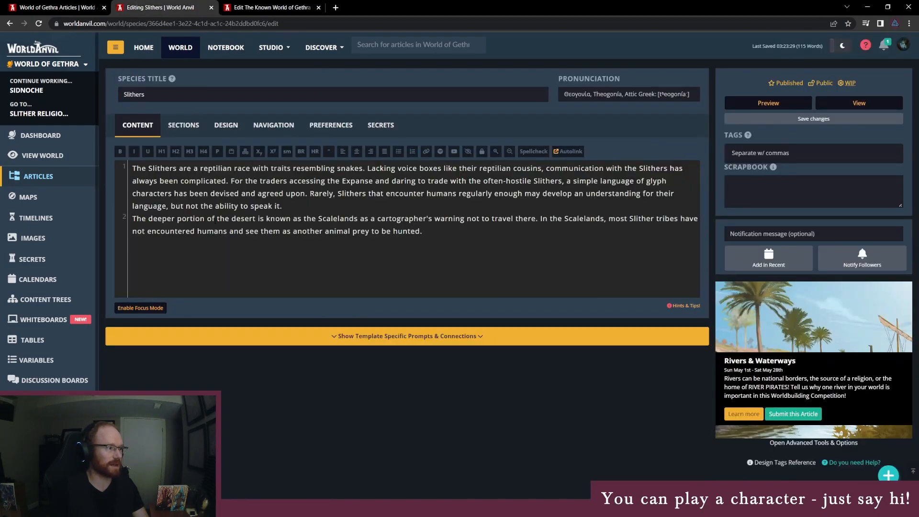
pyautogui.doubleClick(334, 218)
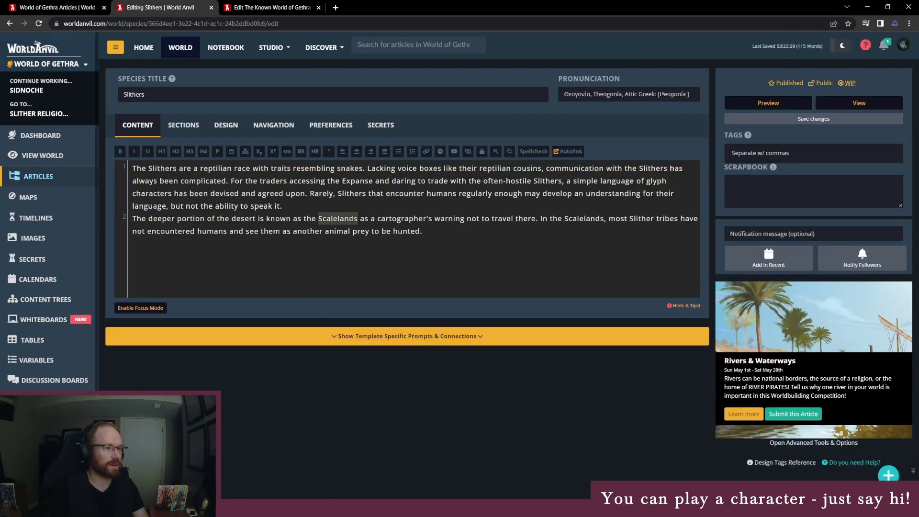
pyautogui.write('@[The Scalelands](location:3d5d8d1a-3417-420e-ac37-47a9350a1b8d)')
pyautogui.hotkey('ctrl', 's')
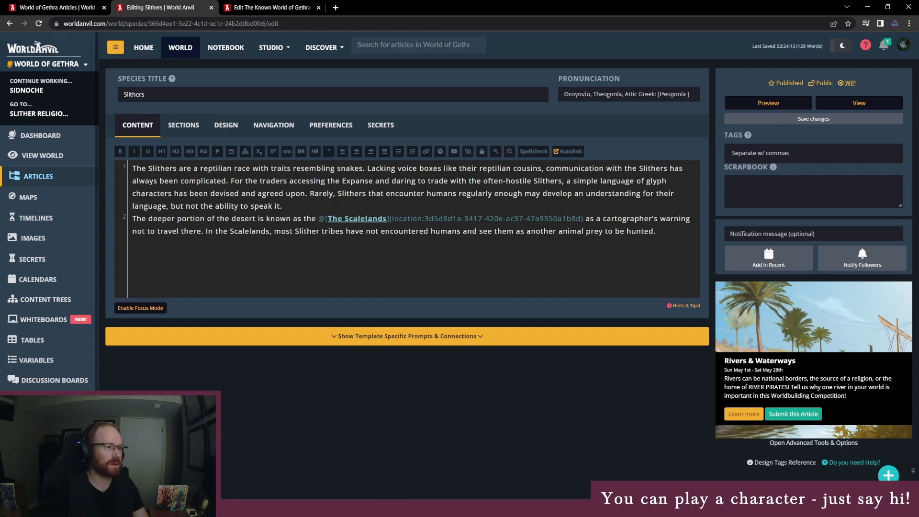
# - Copy The Expanse article's mention and replace the word "Expanse" in the Slithers content with it
pyautogui.click(42, 6)
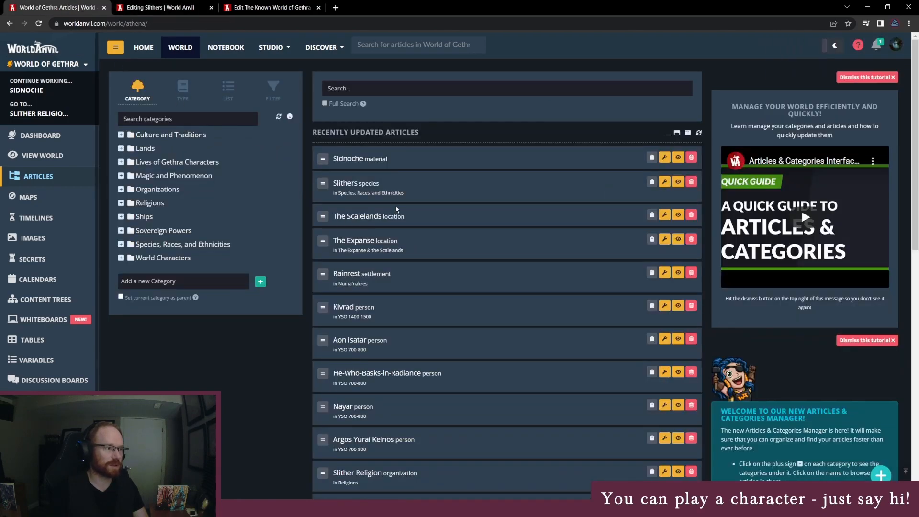
pyautogui.click(651, 239)
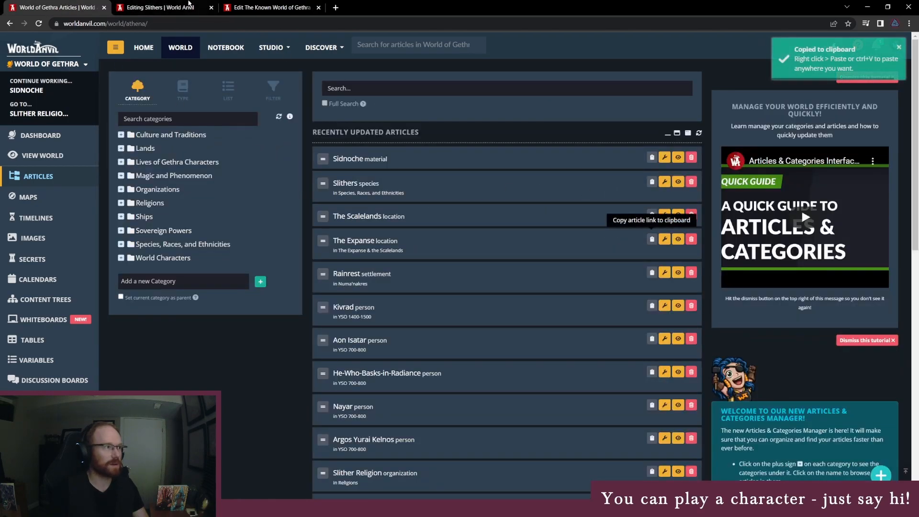
pyautogui.hotkey('ctrl', 'Tab')
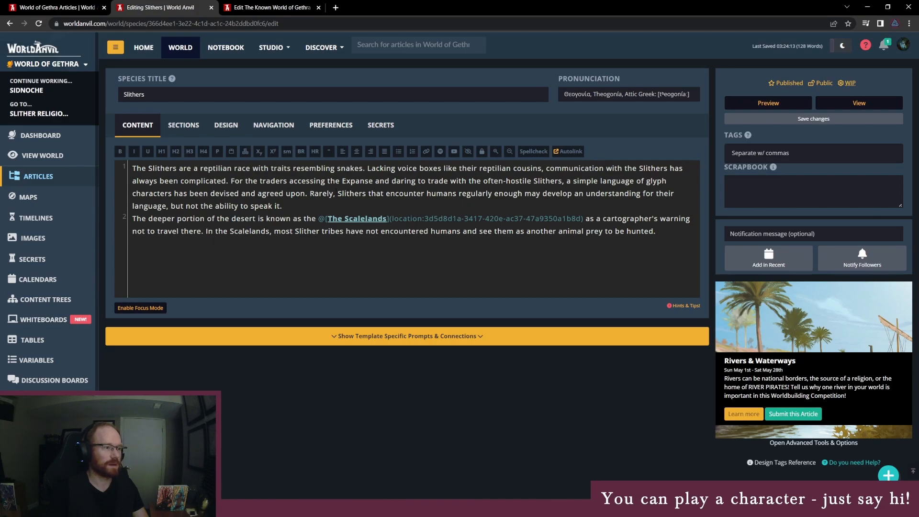
pyautogui.doubleClick(357, 181)
pyautogui.hotkey('ctrl', 'v')
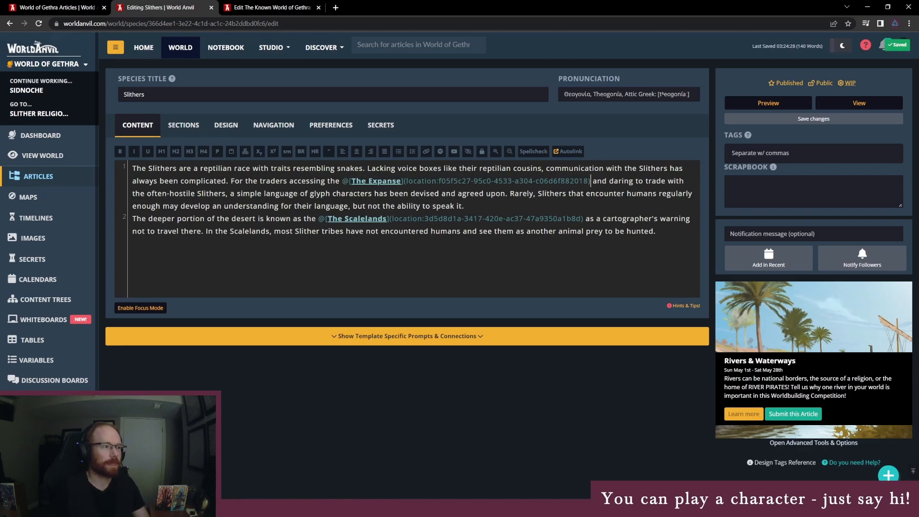
# - Delete the redundant "the" before The Expanse and The Scalelands mentions in the Slithers content
pyautogui.doubleClick(330, 180)
pyautogui.press('BackSpace')
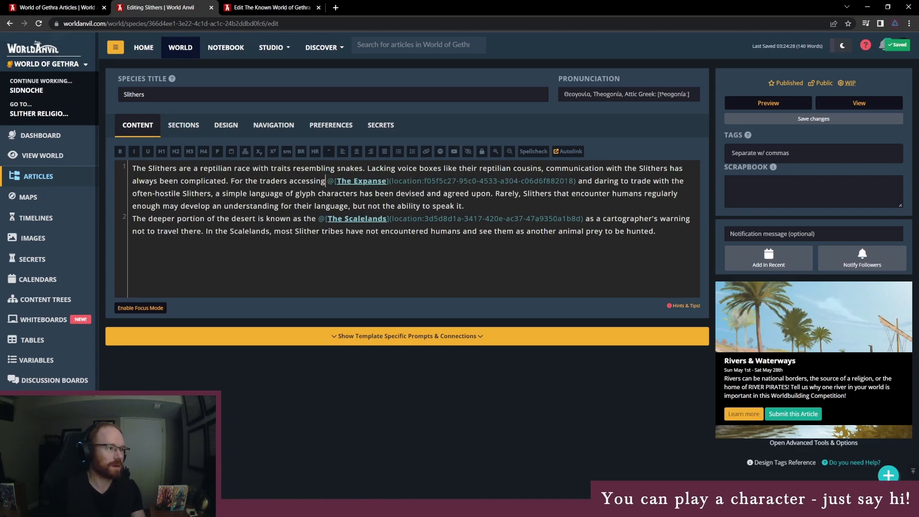
pyautogui.doubleClick(306, 218)
pyautogui.press('BackSpace')
pyautogui.press('BackSpace')
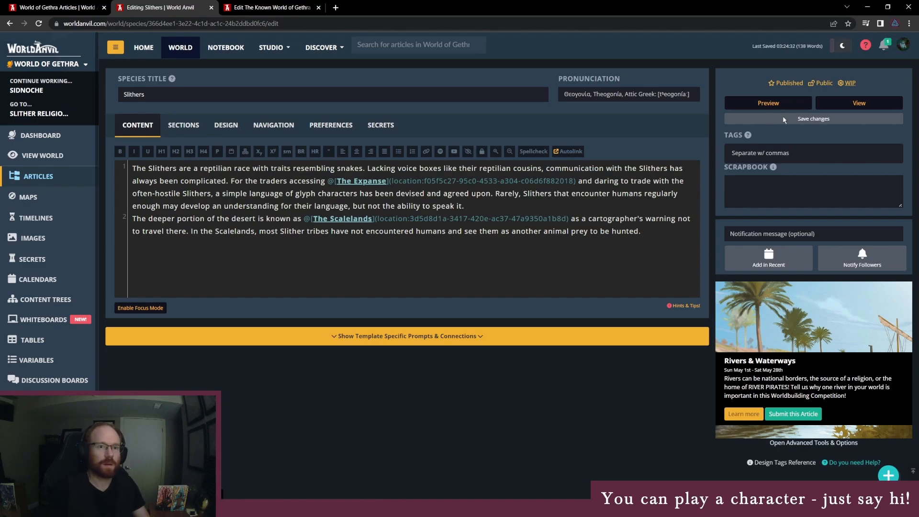
# - Open the He-Who-Basks-in-Radiance article for editing and begin its History section with the line "During his early life, He-Who-Basks-in-Radiance"
pyautogui.click(36, 175)
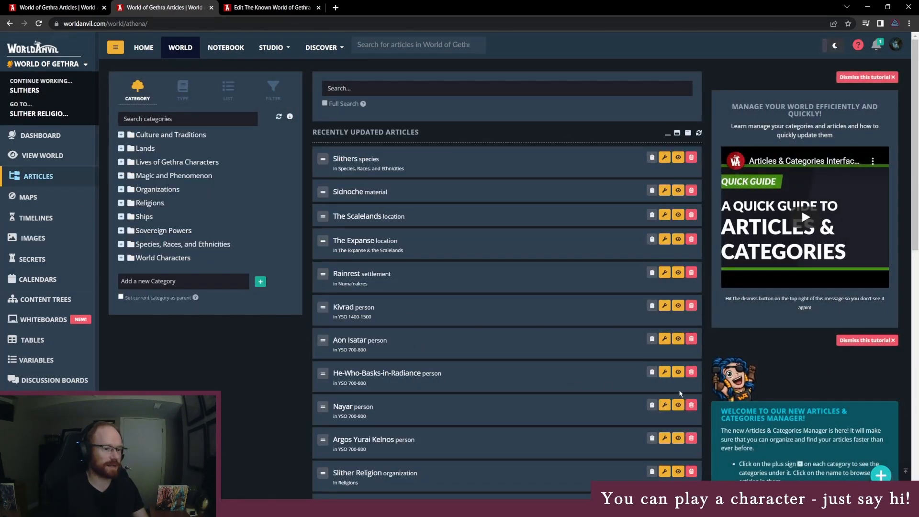
pyautogui.click(664, 372)
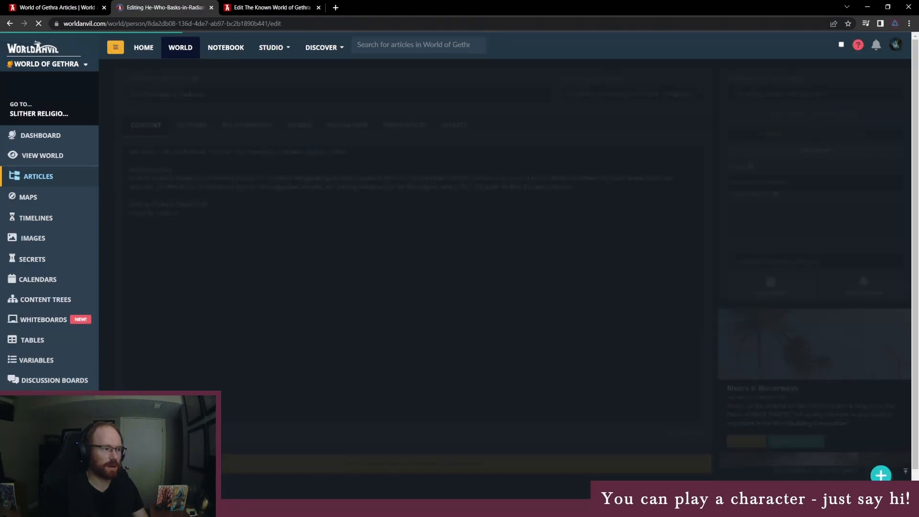
pyautogui.click(217, 197)
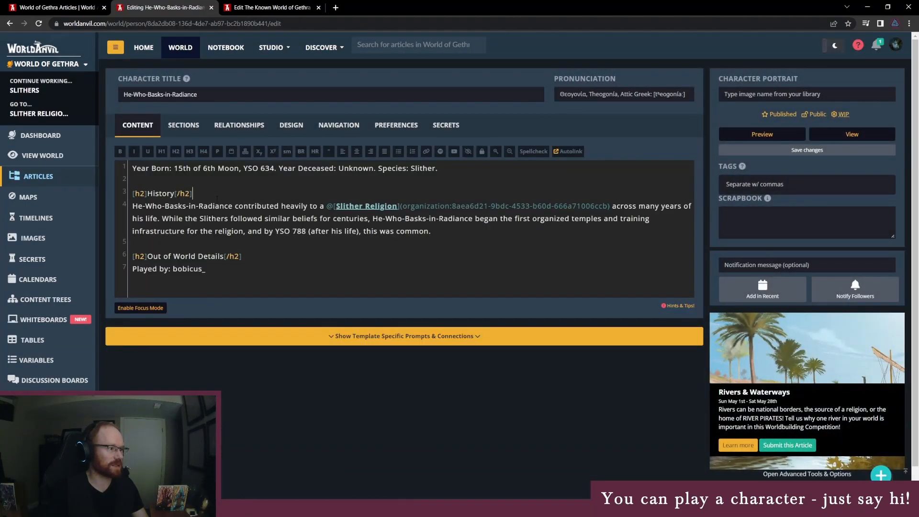
pyautogui.press('Return')
pyautogui.write('During his early ')
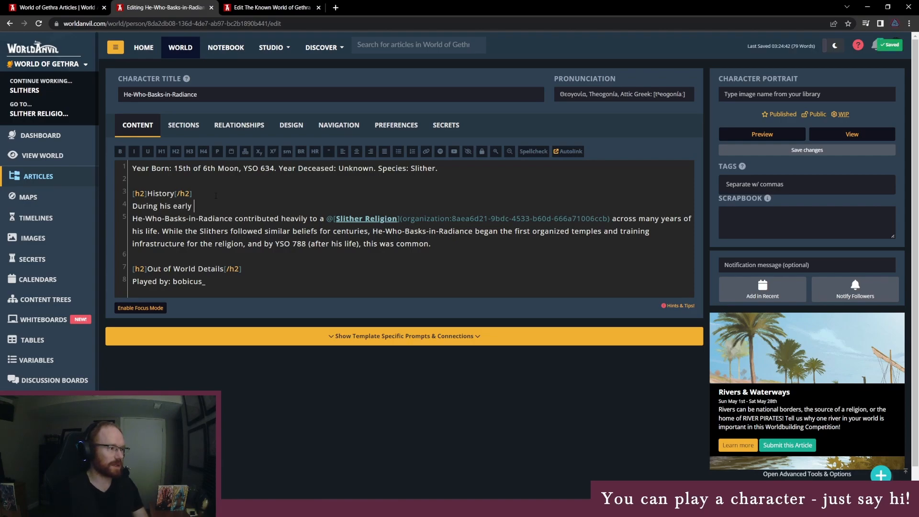
pyautogui.write('life, He-Wh')
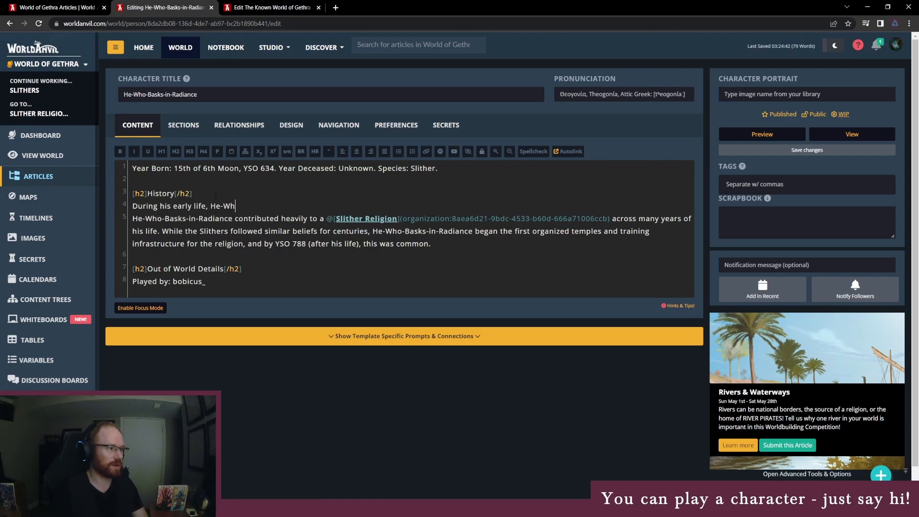
pyautogui.write('o-Basks-in-Radiance')
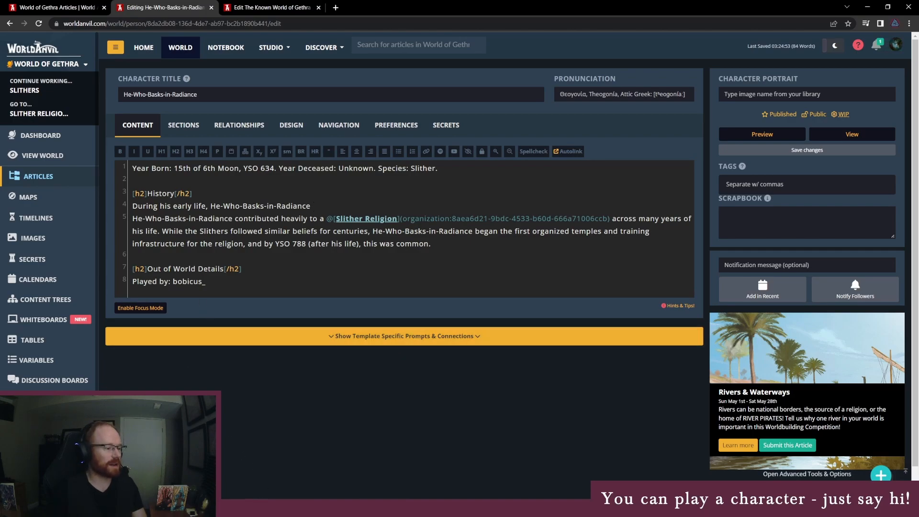
# - Examine the regions on The Known World of Gethra map and return to the He-Who-Basks-in-Radiance article
pyautogui.click(251, 5)
pyautogui.moveTo(517, 387); pyautogui.dragTo(423, 336)
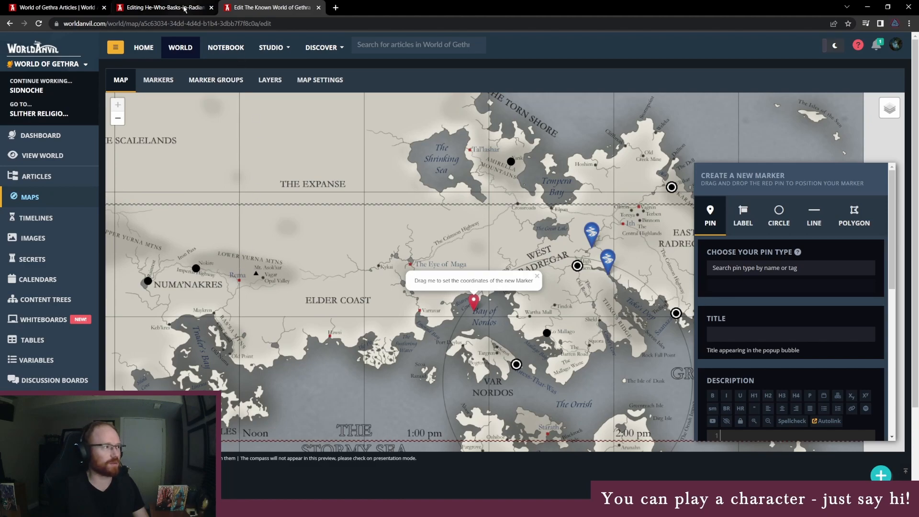
pyautogui.click(141, 10)
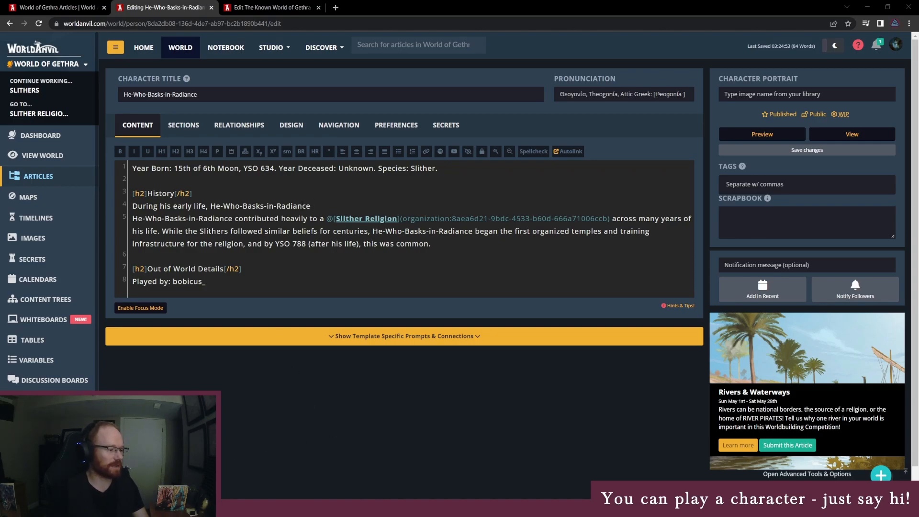
# - In OneNote, add the question "Was He-Who-Basks one of the first Slithers to be studied so closely?" with answers "1: Yes" and "2: No"
pyautogui.hotkey('alt', 'Tab')
pyautogui.write('Was He-who')
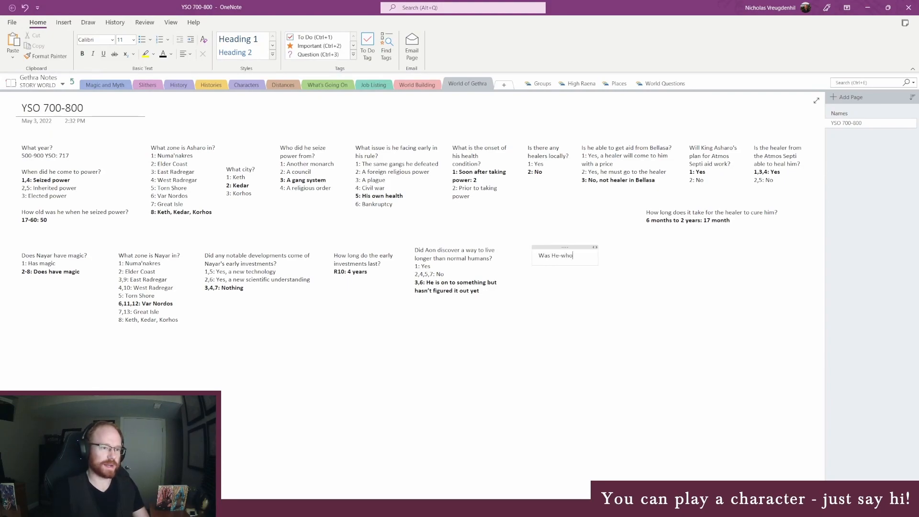
pyautogui.write('-Basks the')
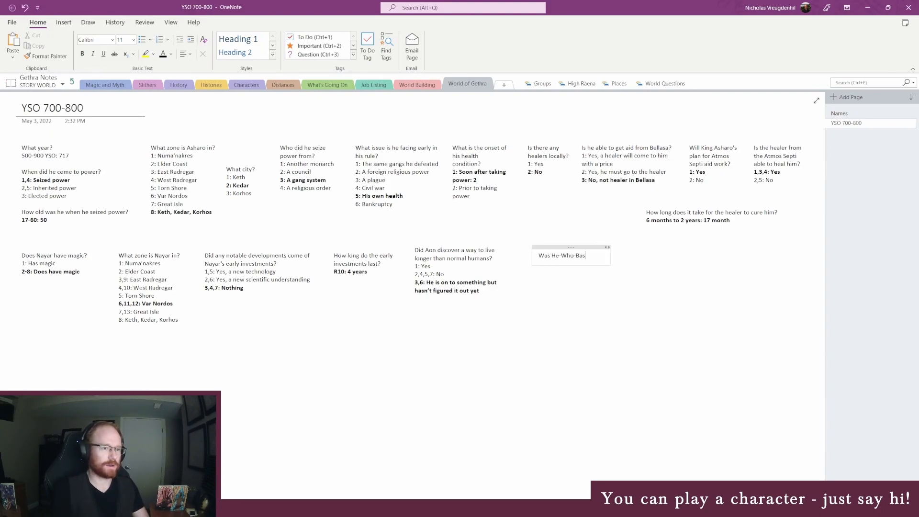
pyautogui.press('BackSpace')
pyautogui.press('BackSpace')
pyautogui.press('BackSpace')
pyautogui.press('BackSpace')
pyautogui.write('one of the first Slithers to be studied so closely?')
pyautogui.press('Return')
pyautogui.write('1: Yes')
pyautogui.press('Return')
pyautogui.write('2: No')
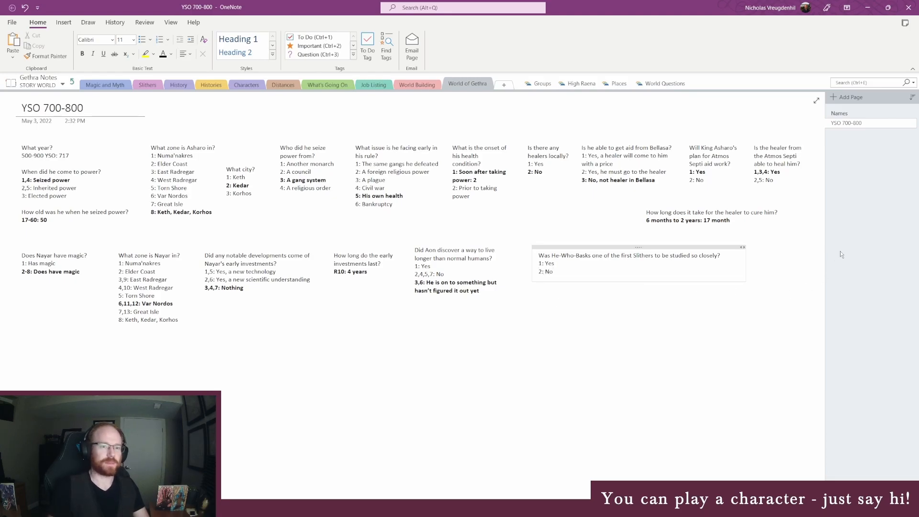
# - Narrow the He-Who-Basks question's note box and extend its answer numbering to "1,3: Yes" and "2,4: No"
pyautogui.moveTo(742, 247); pyautogui.dragTo(608, 257)
pyautogui.click(542, 279)
pyautogui.write(',3')
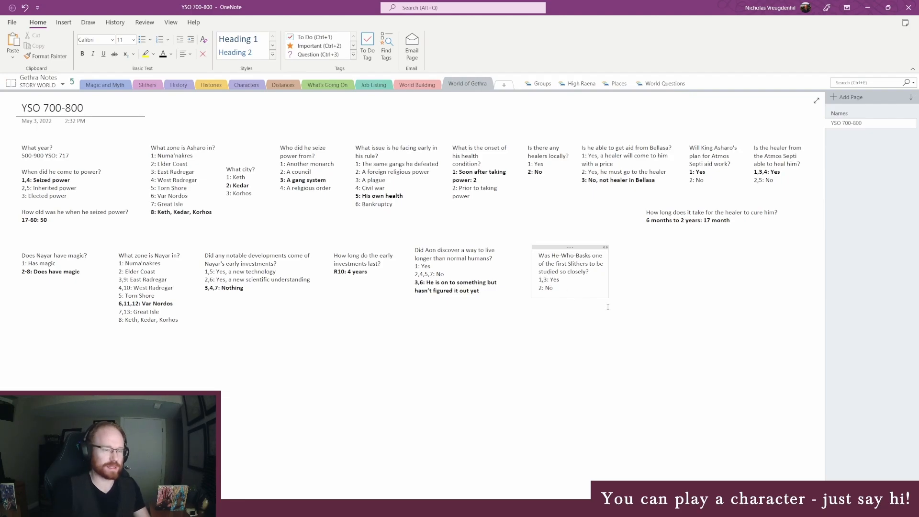
pyautogui.write(',4')
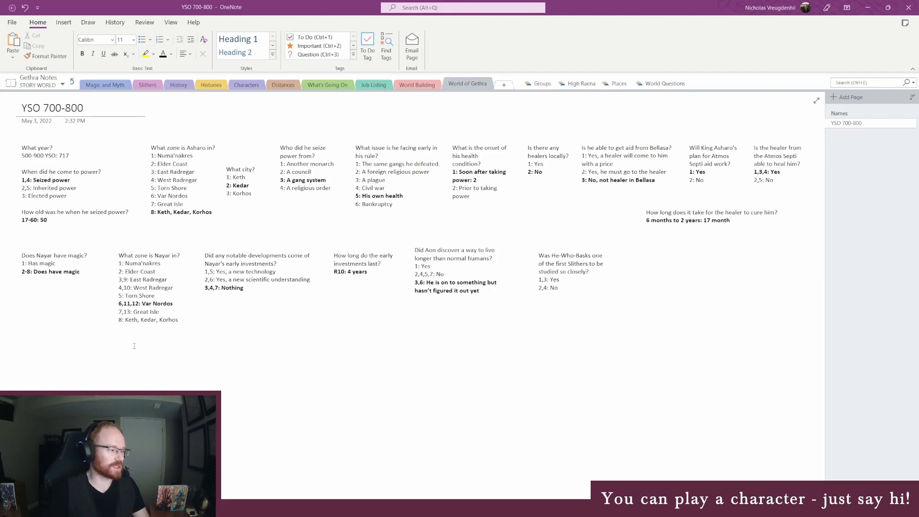
# - Open random.org in its own browser window and shrink that window around the True Random Number Generator
pyautogui.hotkey('alt', 'Tab')
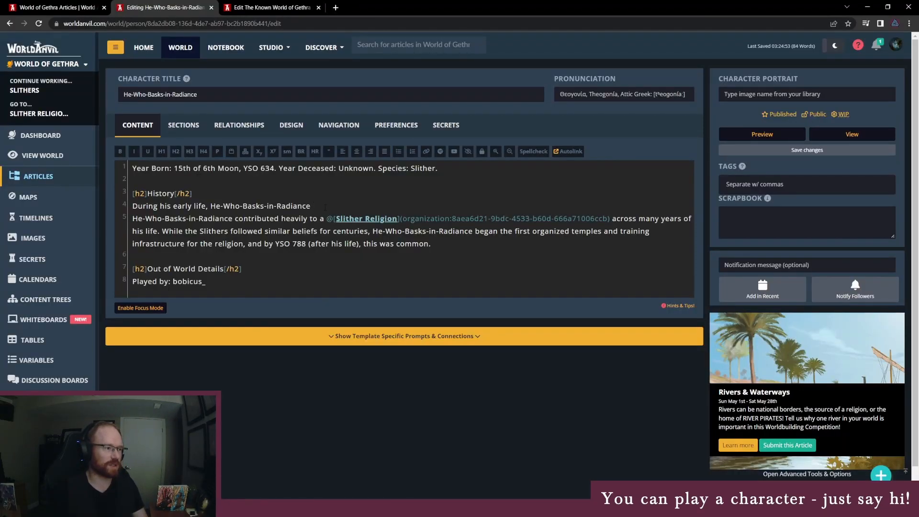
pyautogui.hotkey('alt', 'Tab')
pyautogui.hotkey('alt', 'Tab')
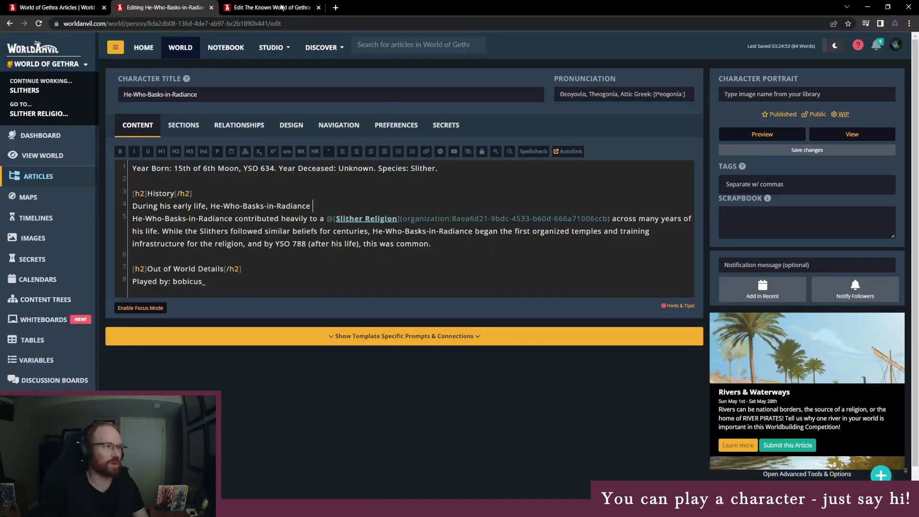
pyautogui.hotkey('ctrl', 't')
pyautogui.write('random.org')
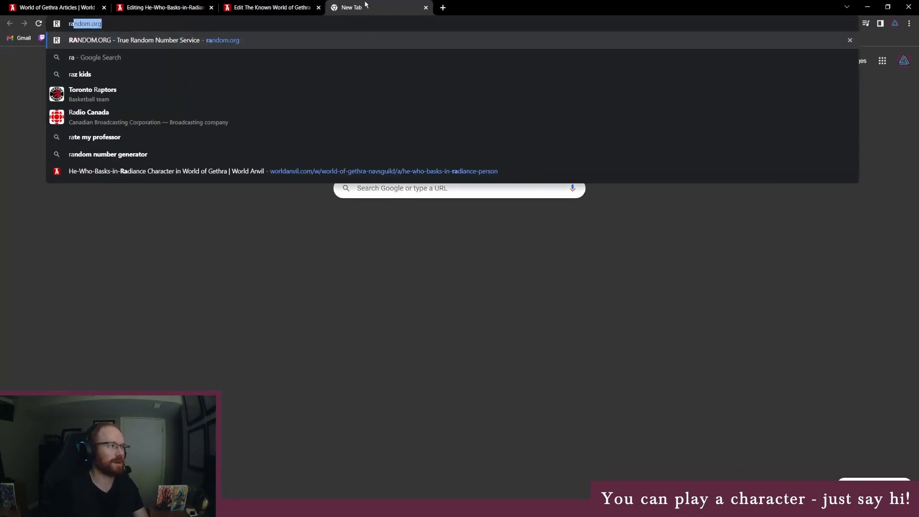
pyautogui.press('Return')
pyautogui.moveTo(366, 7); pyautogui.dragTo(593, 218)
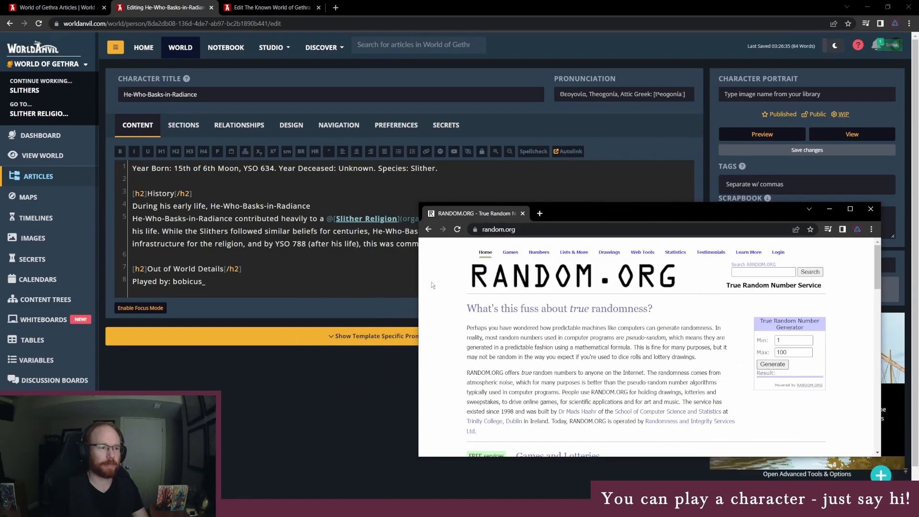
pyautogui.moveTo(418, 282); pyautogui.dragTo(635, 275)
pyautogui.moveTo(770, 203); pyautogui.dragTo(770, 287)
pyautogui.moveTo(784, 452); pyautogui.dragTo(861, 451)
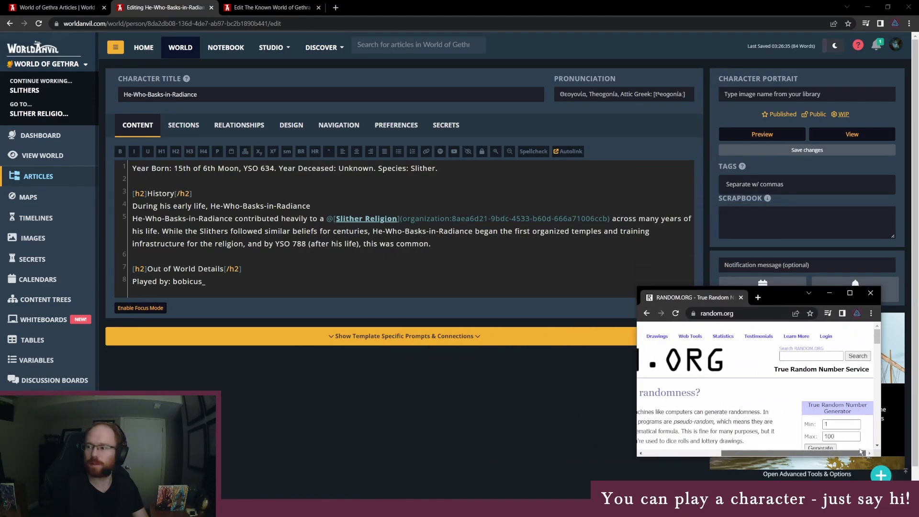
# - Generate a random number from 1 to 10, and another from 1 to 4
pyautogui.scroll(-1, 784, 398)
pyautogui.doubleClick(829, 391)
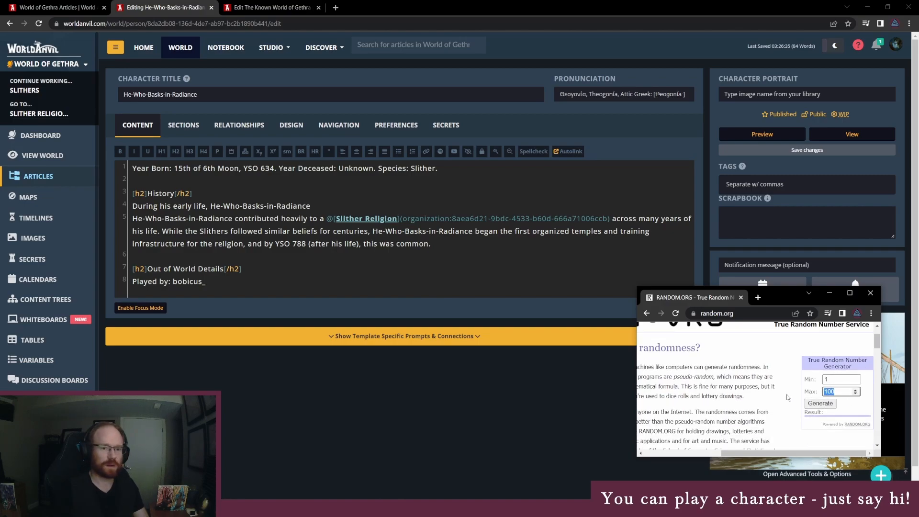
pyautogui.write('10')
pyautogui.press('Return')
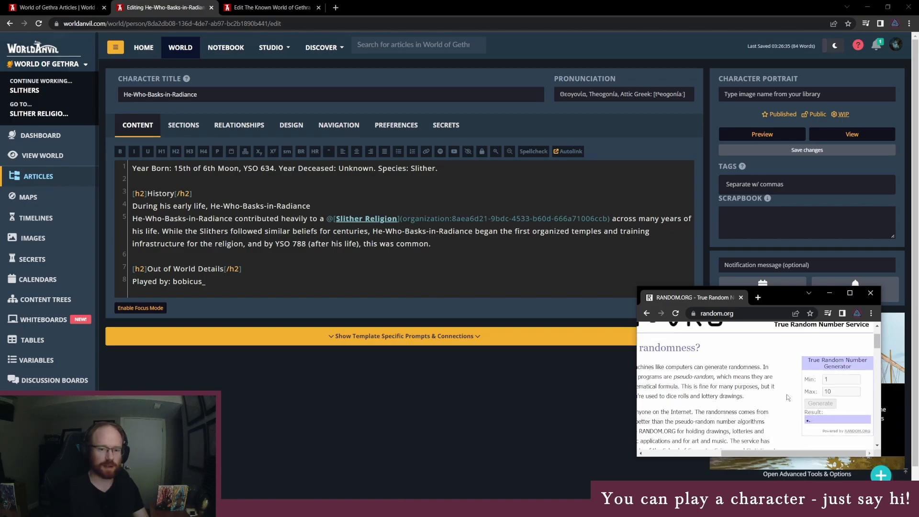
pyautogui.write('2')
pyautogui.press('Return')
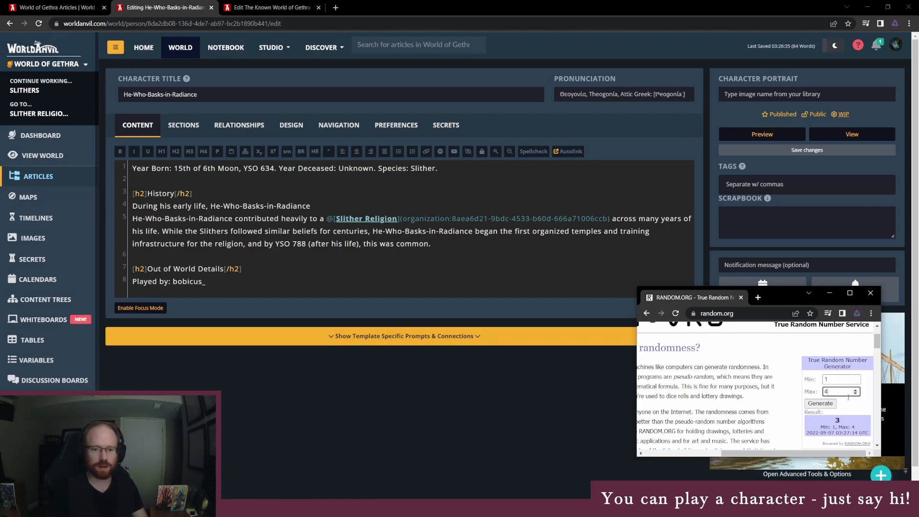
# - Return to OneNote and bold the answer "1,3: Yes" under the He-Who-Basks question
pyautogui.hotkey('alt', 'Tab')
pyautogui.hotkey('alt', 'Tab')
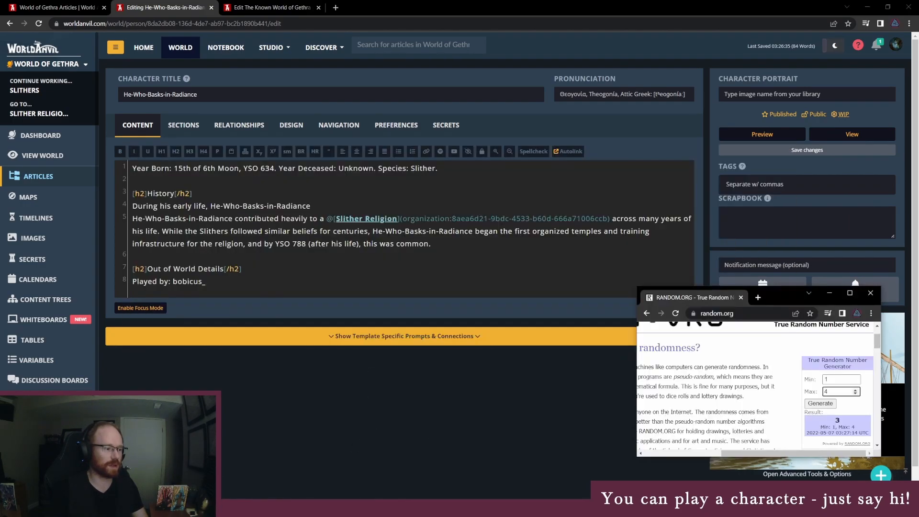
pyautogui.hotkey('alt', 'Tab')
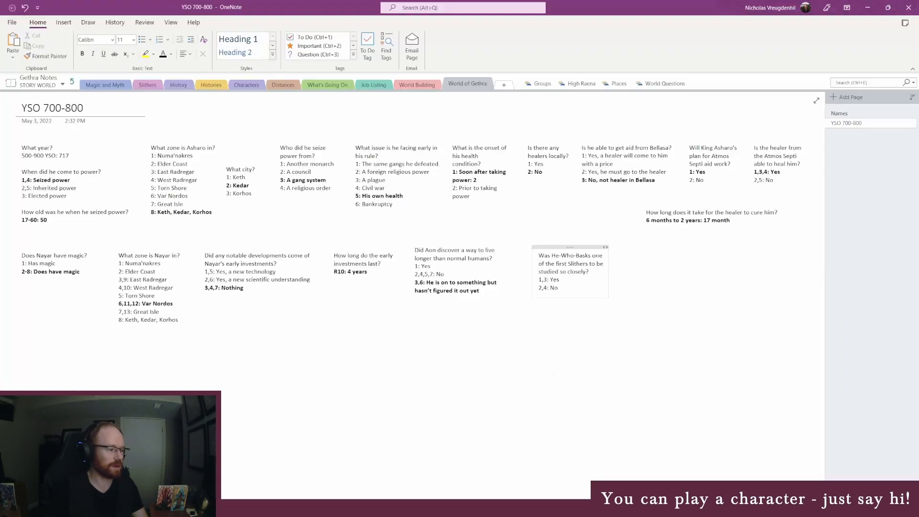
pyautogui.click(531, 280)
pyautogui.hotkey('ctrl', 'b')
pyautogui.click(628, 275)
pyautogui.hotkey('alt', 'Tab')
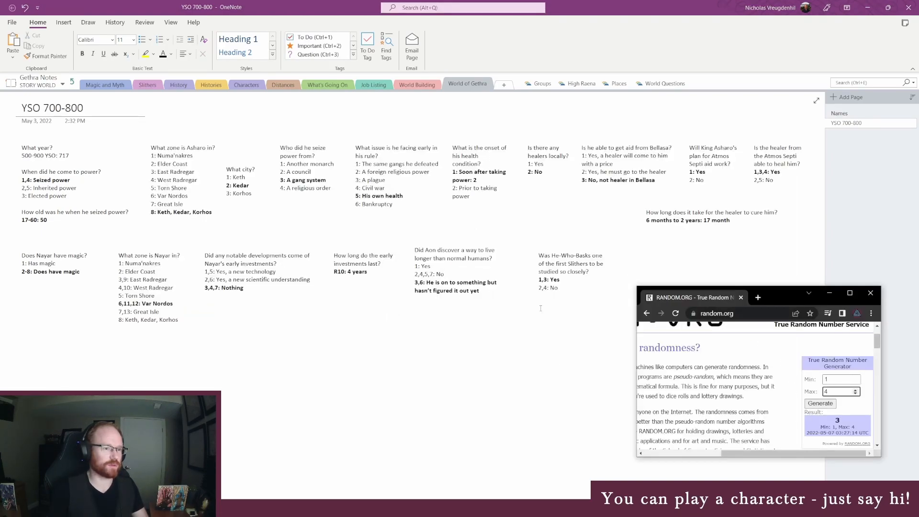
pyautogui.click(554, 295)
# - Return to the He-Who-Basks-in-Radiance article and continue its History sentence with "was captured by humans and taken into the Yurna Mountains to be studied."
pyautogui.click(195, 508)
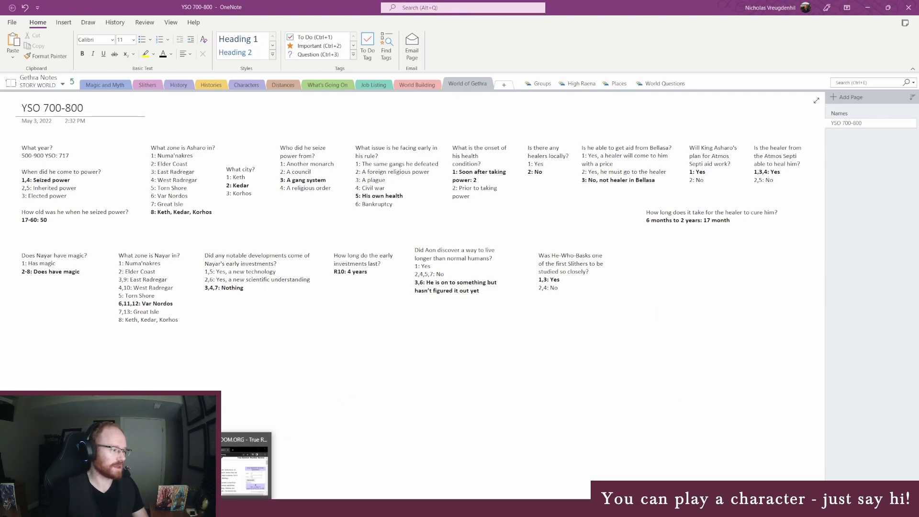
pyautogui.click(132, 470)
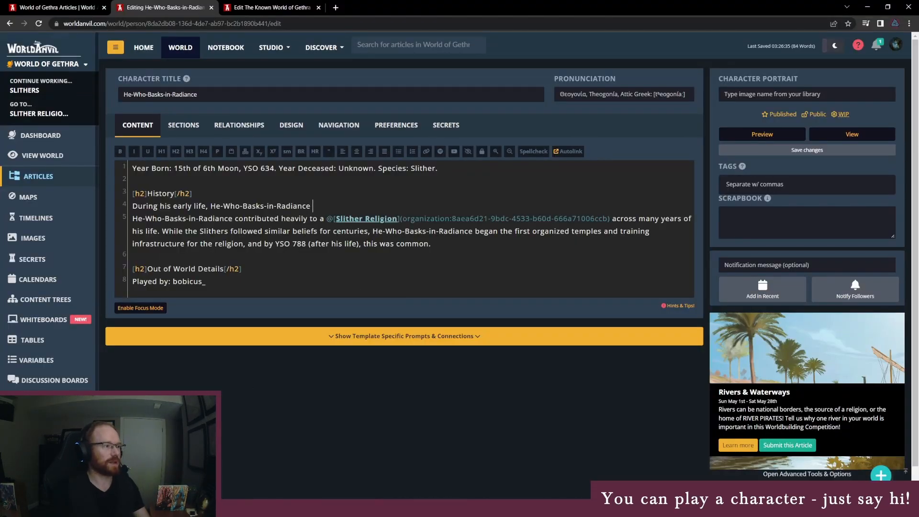
pyautogui.write('was capture')
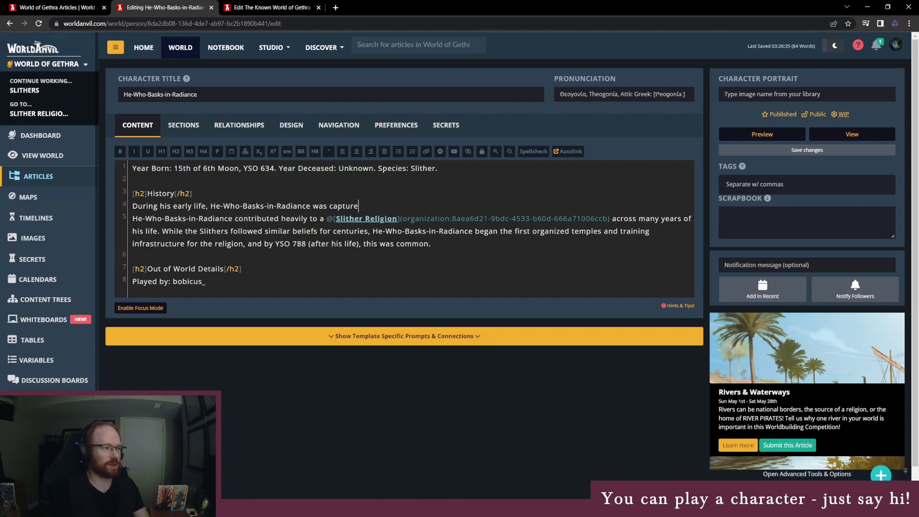
pyautogui.write('d by humans a')
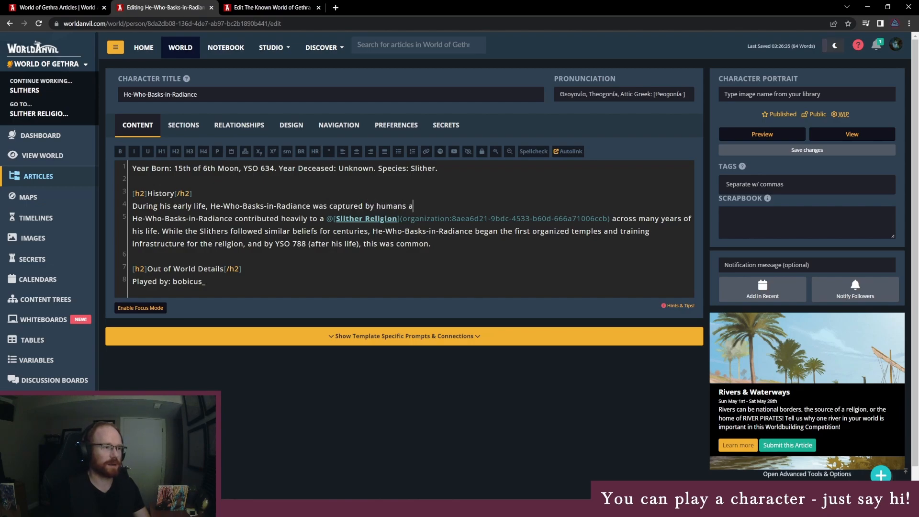
pyautogui.write('nd taken into the ')
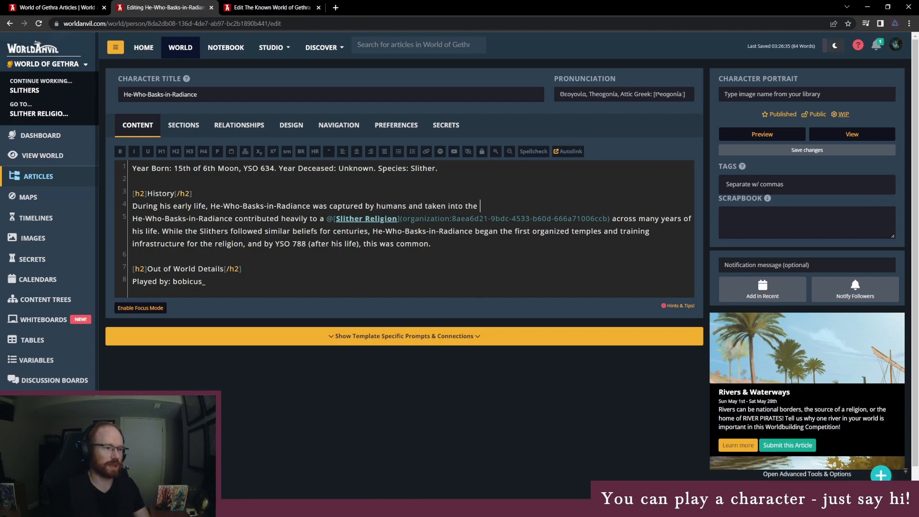
pyautogui.write('Yurna Mountains')
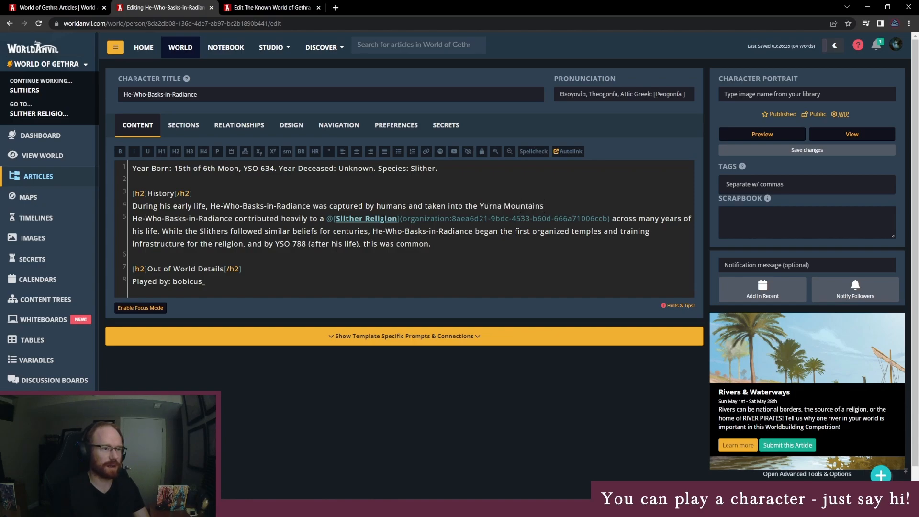
pyautogui.write(' to be studied. He was one')
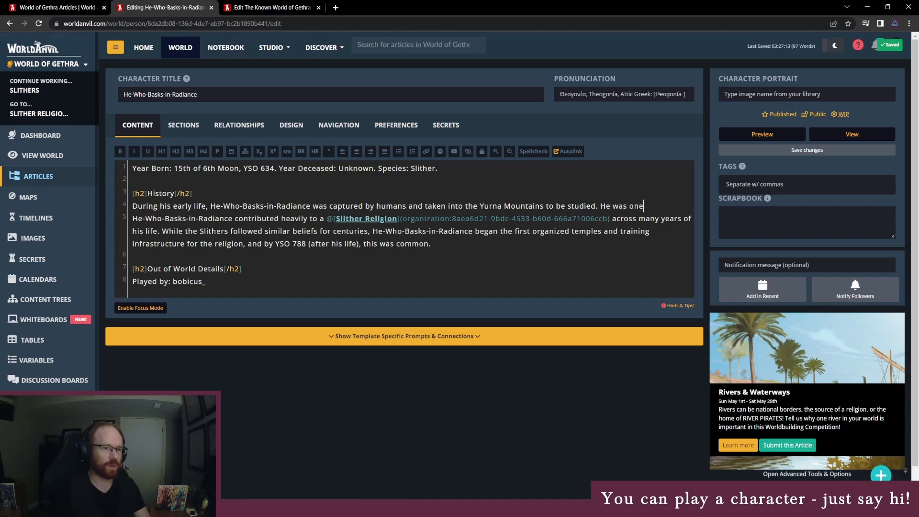
# - Complete the next History sentence as "He was one of the first Slithers to be studied by what would be considered "contemporary scholars.""
pyautogui.write(' of the first')
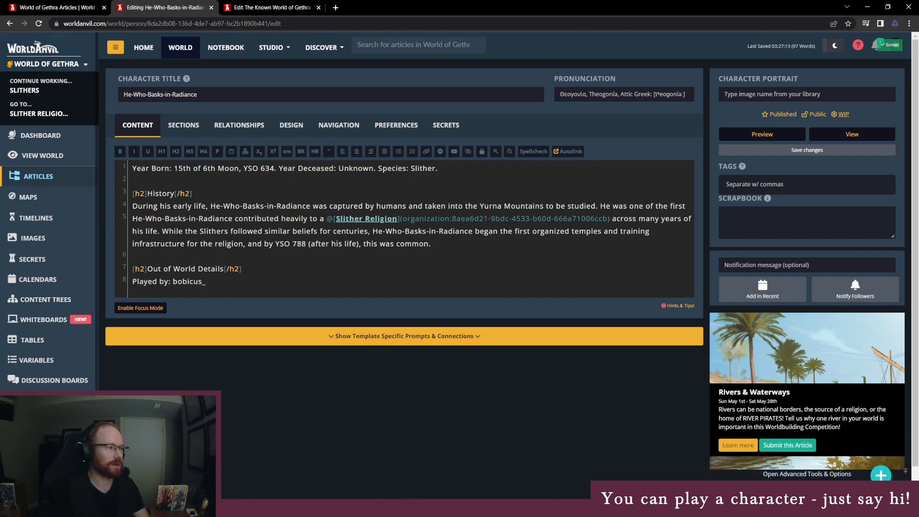
pyautogui.write(' Slit')
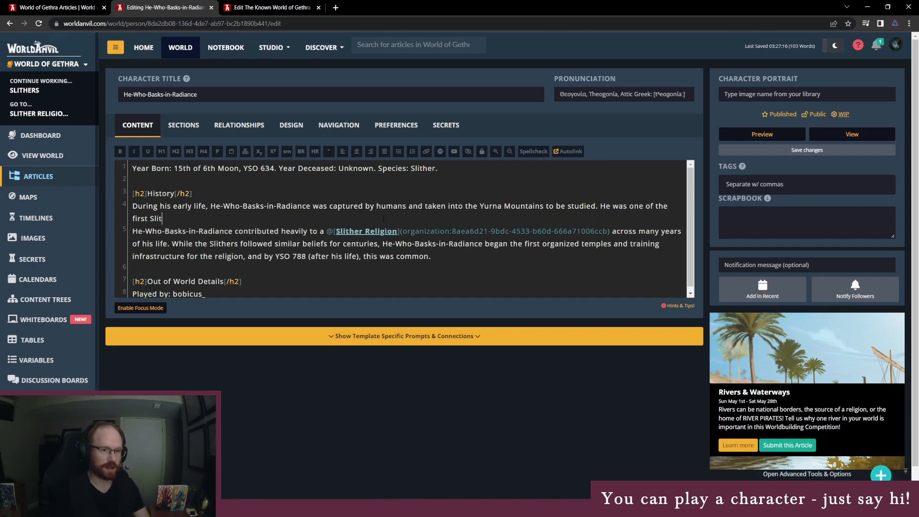
pyautogui.write('hers to be stud')
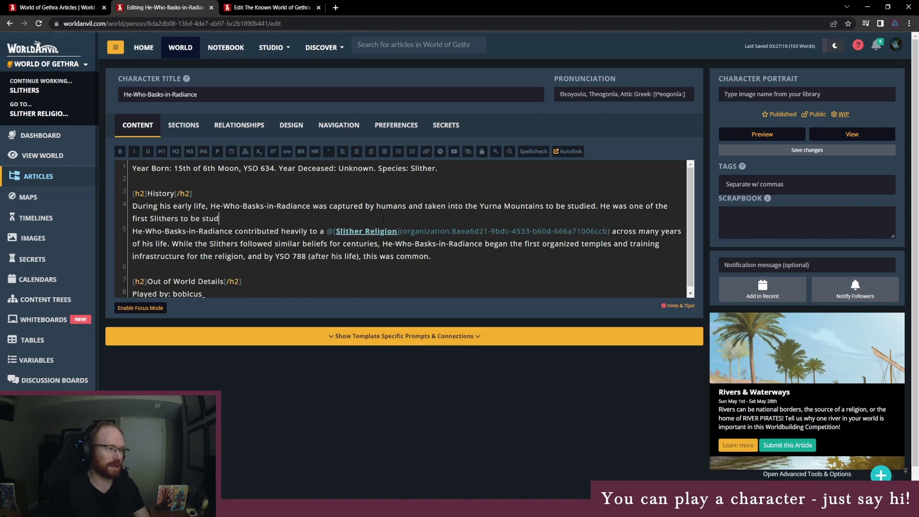
pyautogui.write('ied by what w')
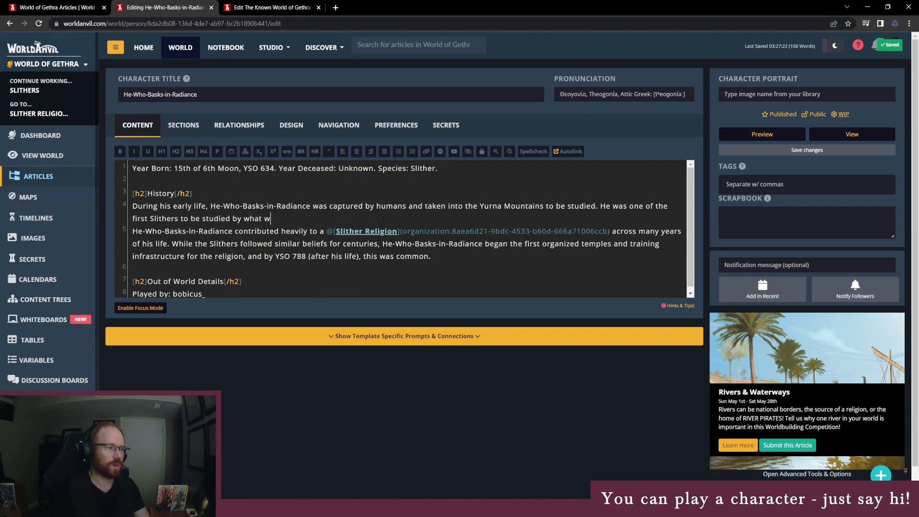
pyautogui.write('ould be considered "contemporary')
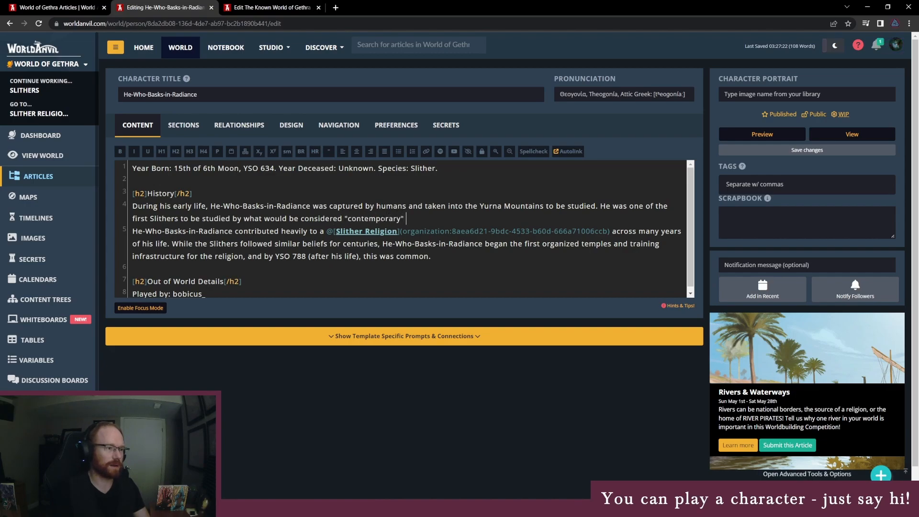
pyautogui.write(' scholars')
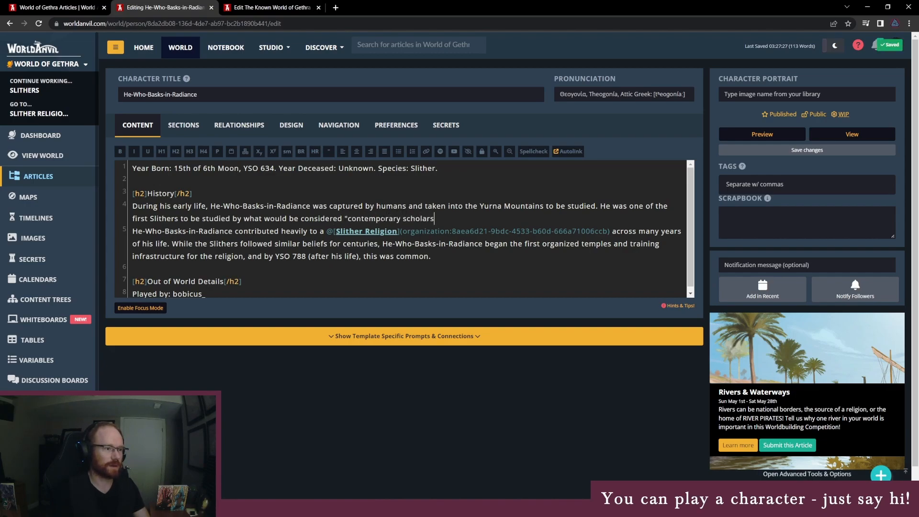
pyautogui.press('BackSpace')
pyautogui.press('BackSpace')
pyautogui.write('.')
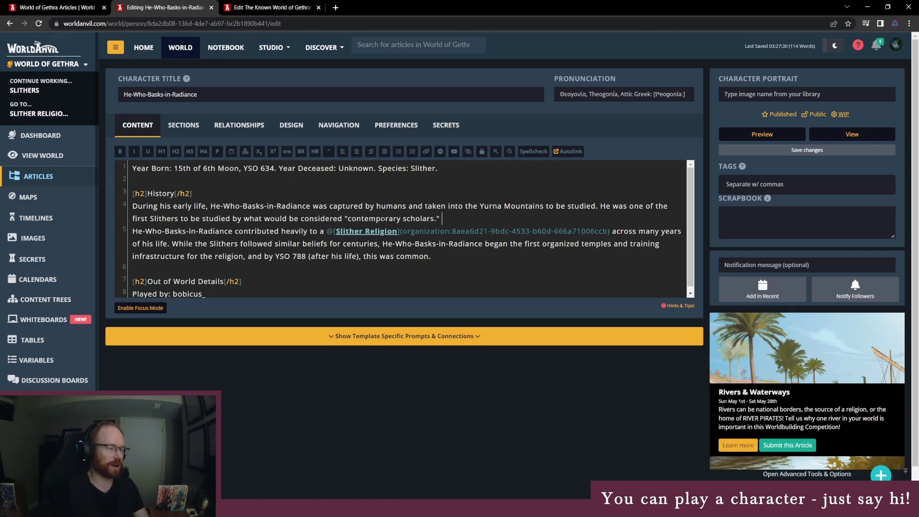
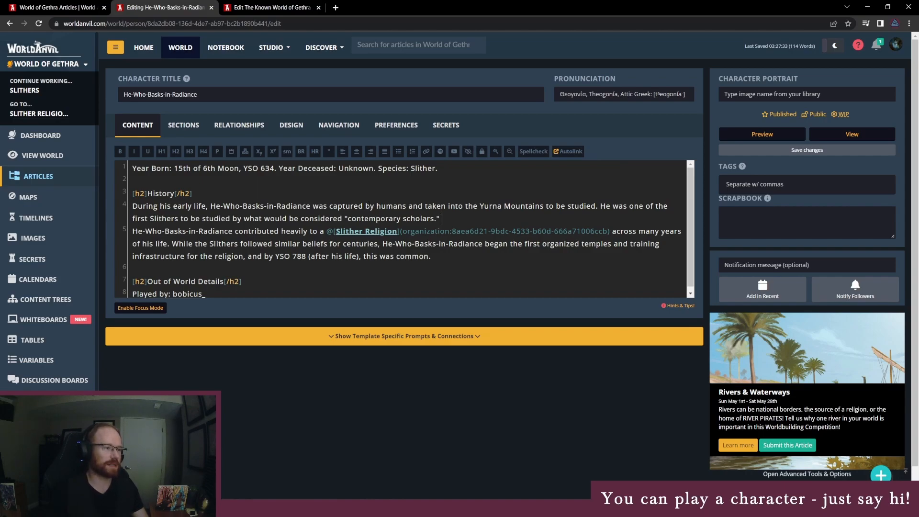
# - In the first History sentence, replace "captured by" with "part of a tribe that agreed to go with a group"
pyautogui.doubleClick(353, 206)
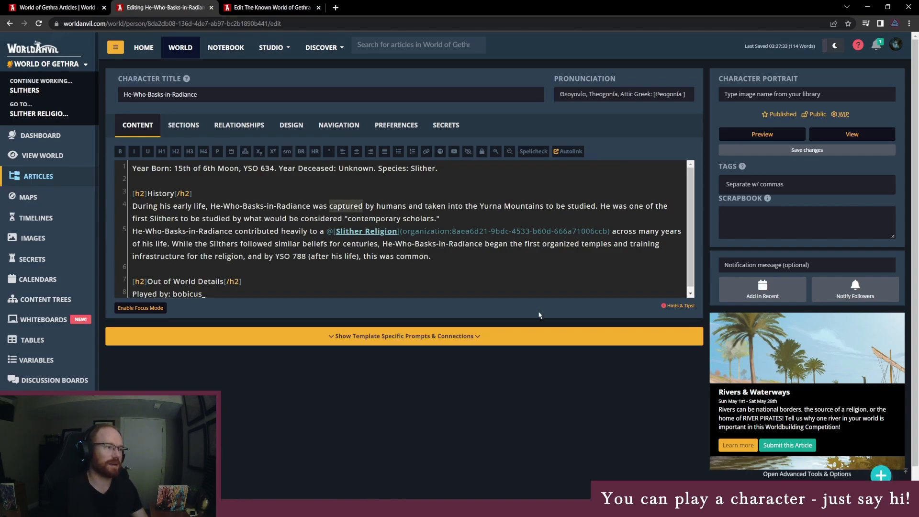
pyautogui.write('part of a')
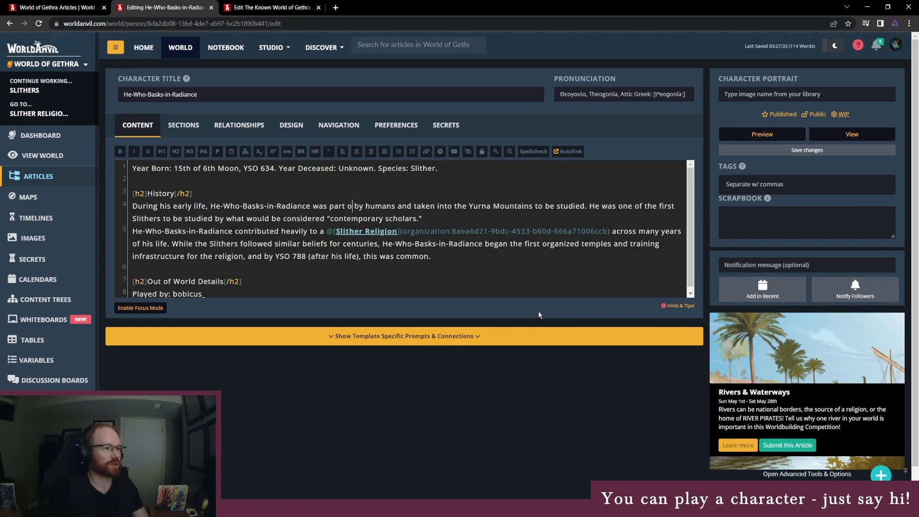
pyautogui.write(' tribe that agree')
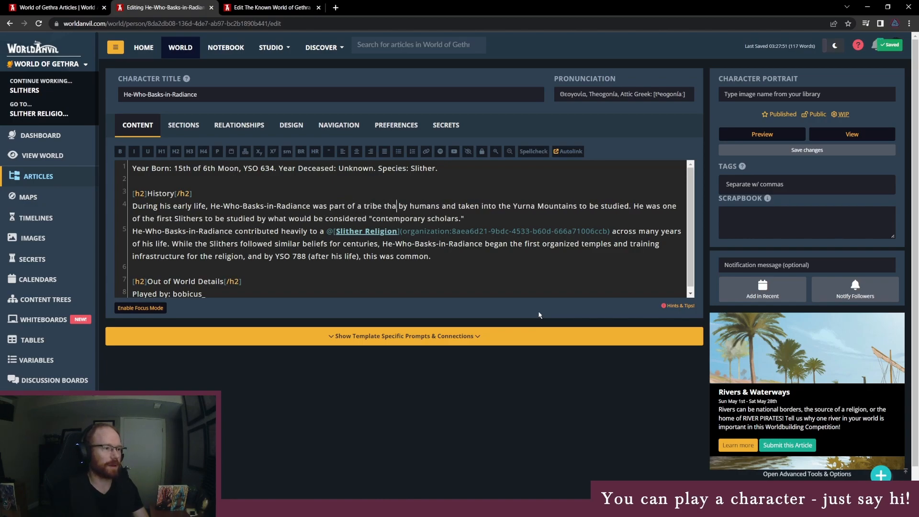
pyautogui.write('d to go wit')
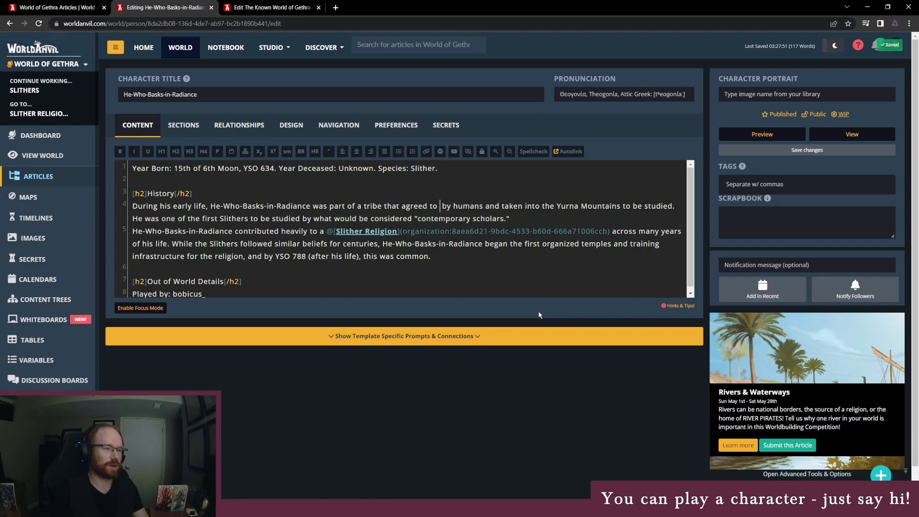
pyautogui.write('h')
pyautogui.press('Delete')
pyautogui.press('Delete')
pyautogui.press('Delete')
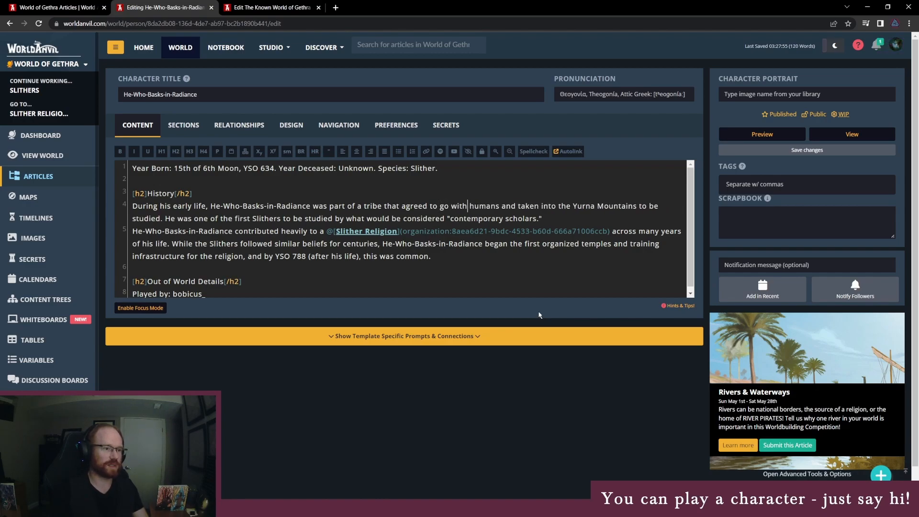
pyautogui.write('a')
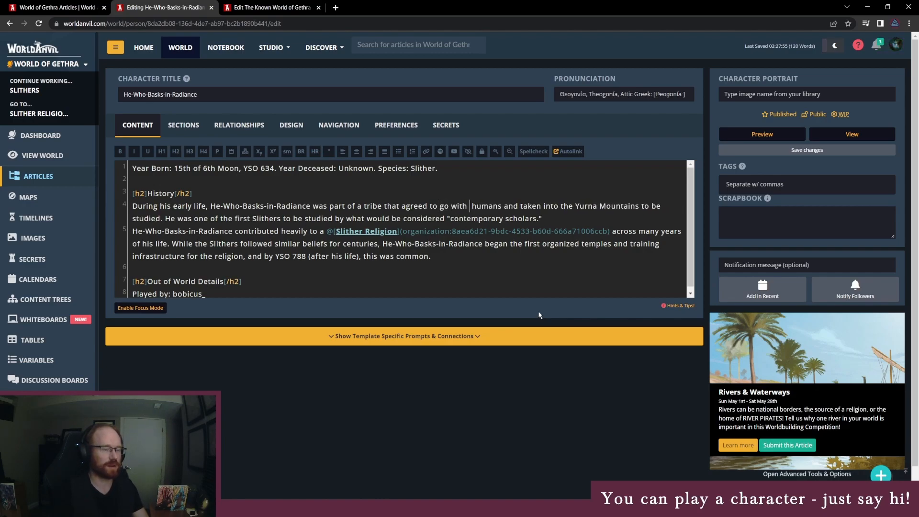
pyautogui.write(' group')
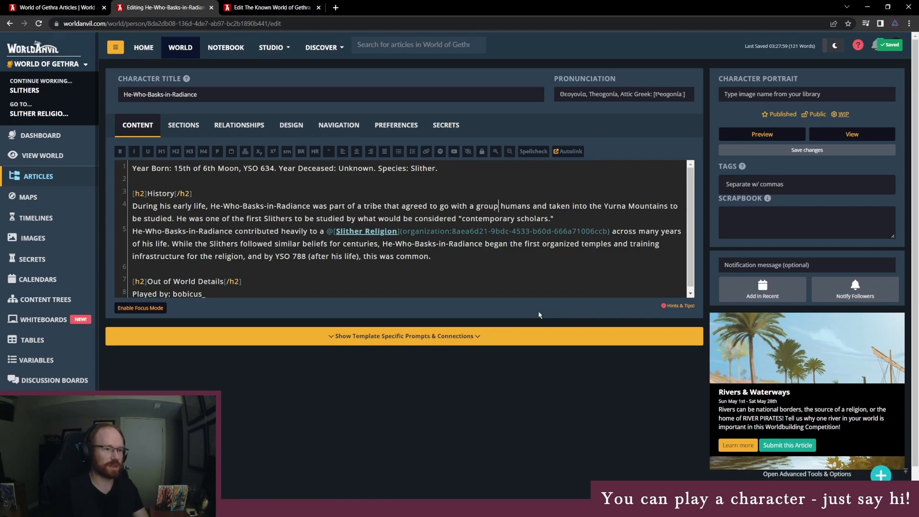
# - In the same sentence, remove "and taken" before "into the Yurna Mountains" and replace "be studied" with "learn about each other"
pyautogui.moveTo(570, 206); pyautogui.dragTo(533, 206)
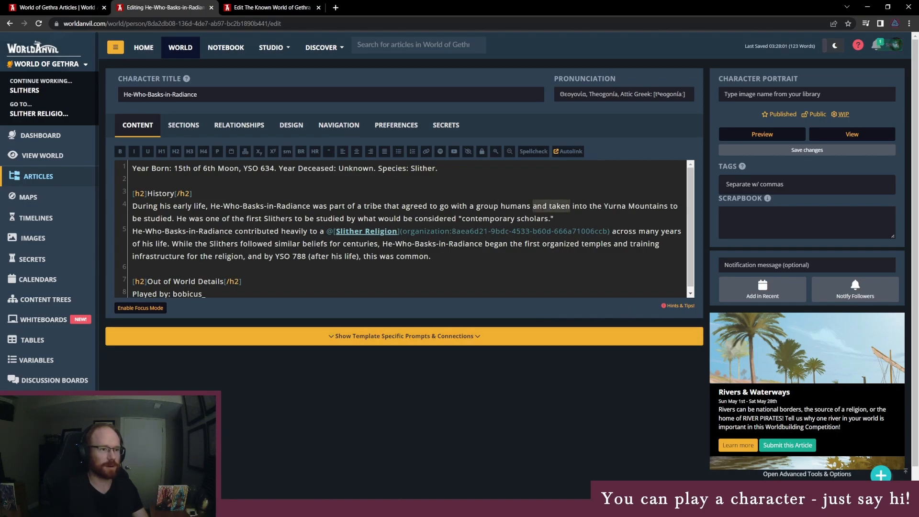
pyautogui.press('Delete')
pyautogui.press('Delete')
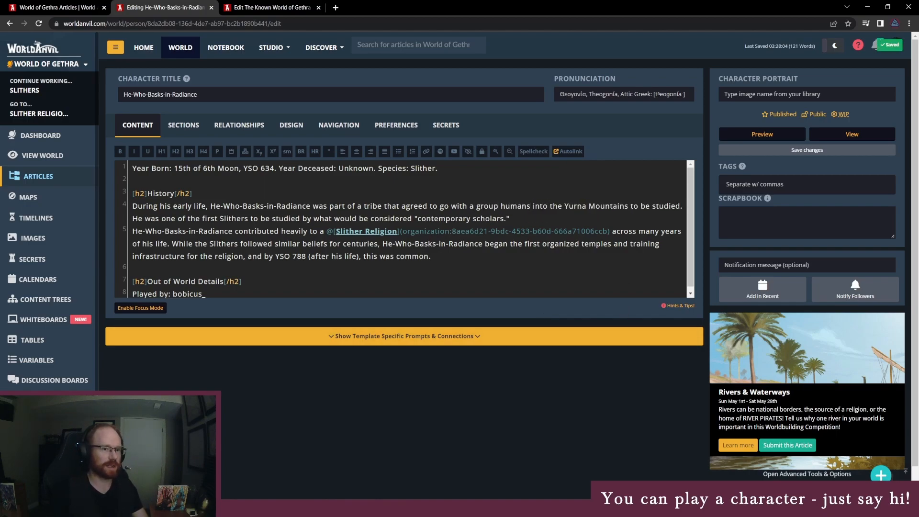
pyautogui.moveTo(679, 206); pyautogui.dragTo(642, 205)
pyautogui.write('learn')
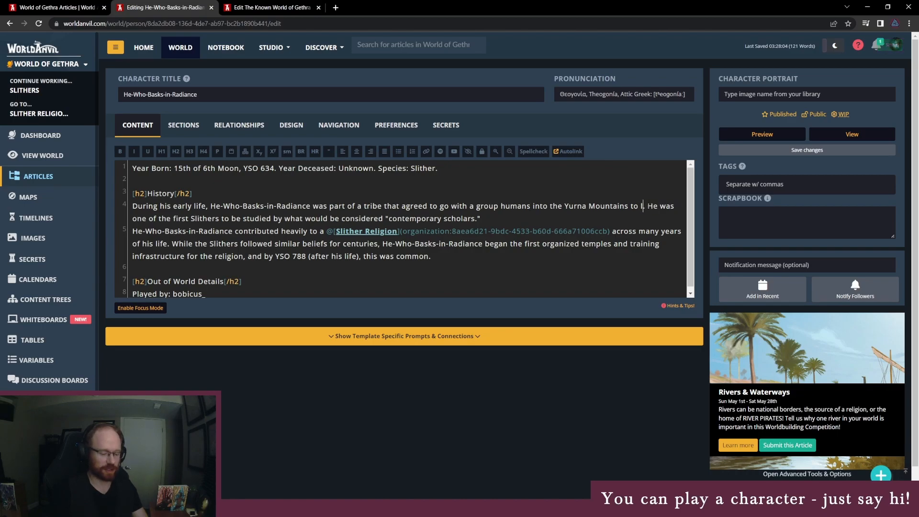
pyautogui.write(' about each other')
# - Add the sentence "Though most of his original tribe did not survive the humid conditions of the jungle, He-Who-Basks-in-Radiance did."
pyautogui.write('. Though most of h')
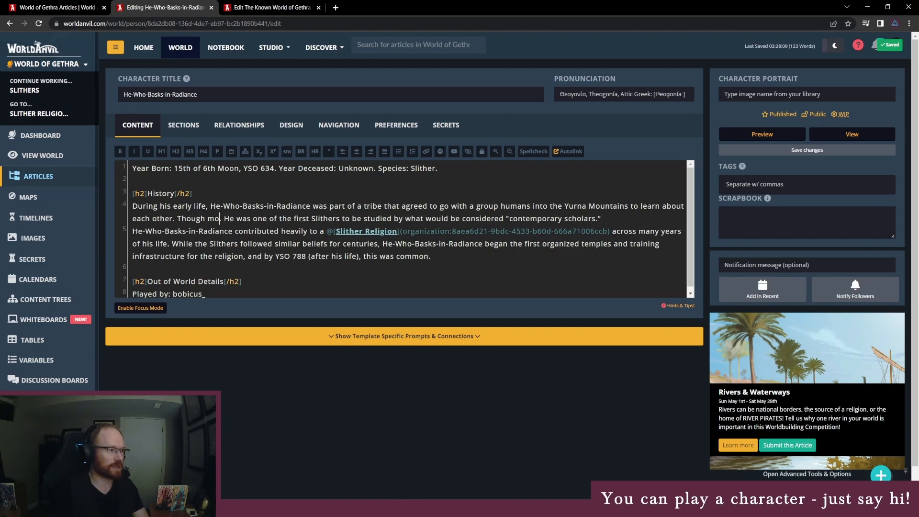
pyautogui.write('is orig')
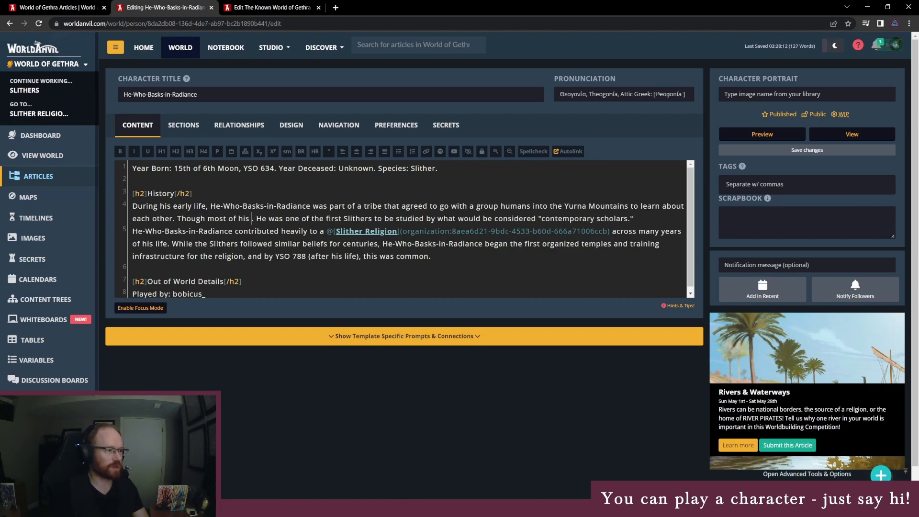
pyautogui.write('inal tribe')
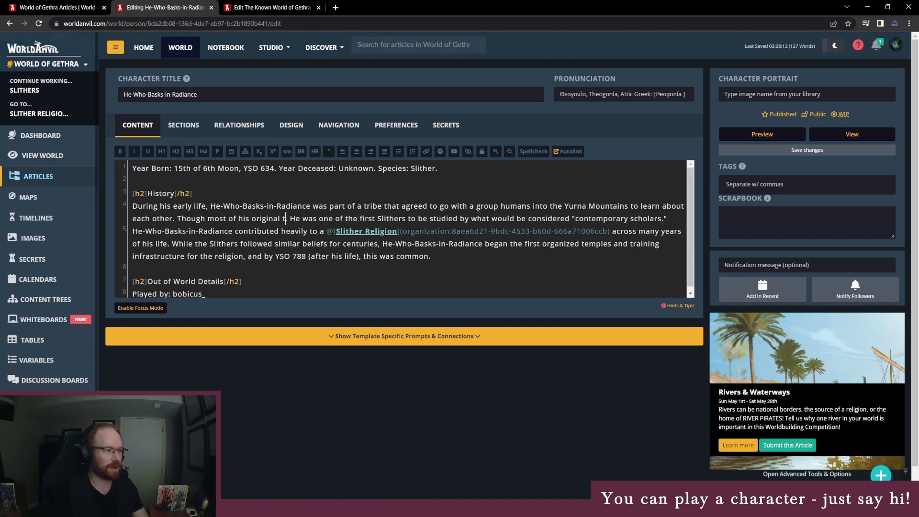
pyautogui.write(' did not survive ')
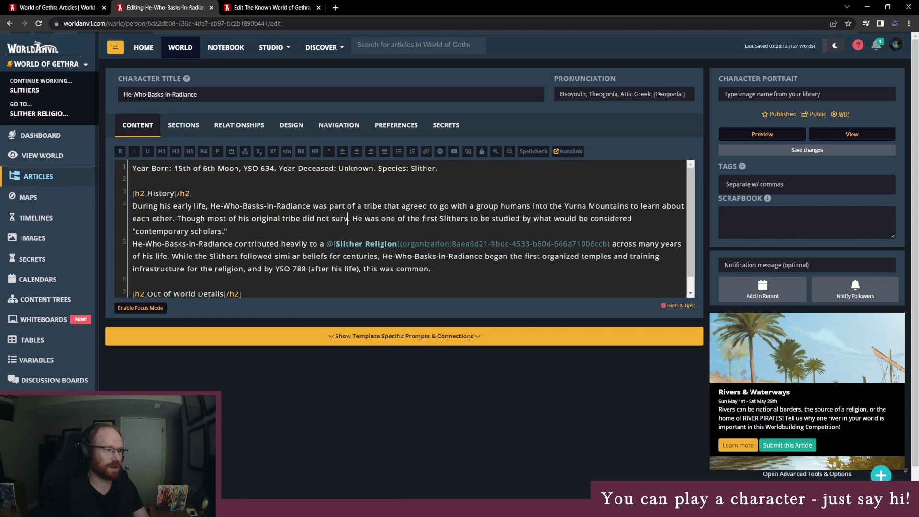
pyautogui.write('the humid conditions of the jungle,')
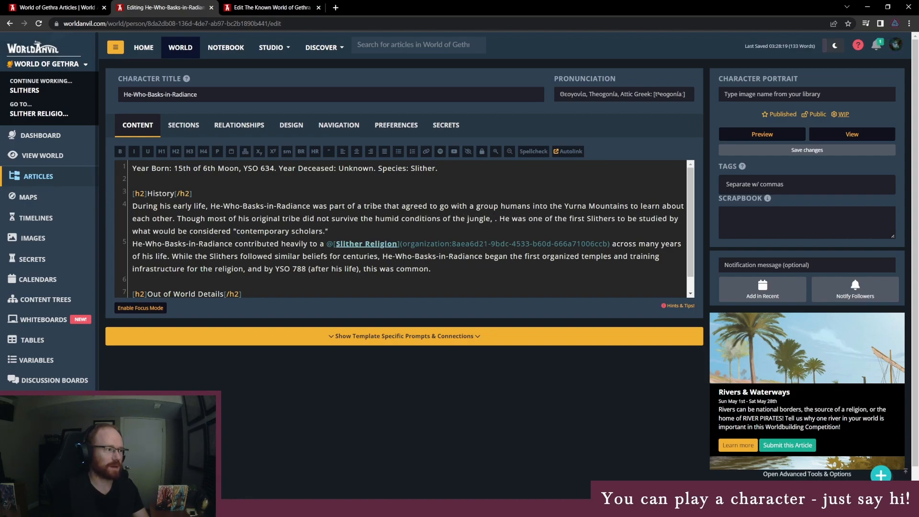
pyautogui.write('He-Who-Basks')
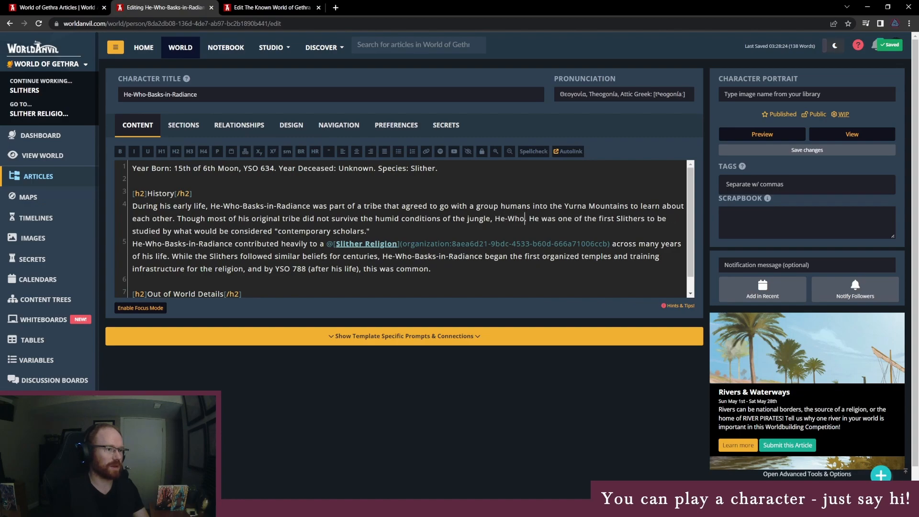
pyautogui.write('-in')
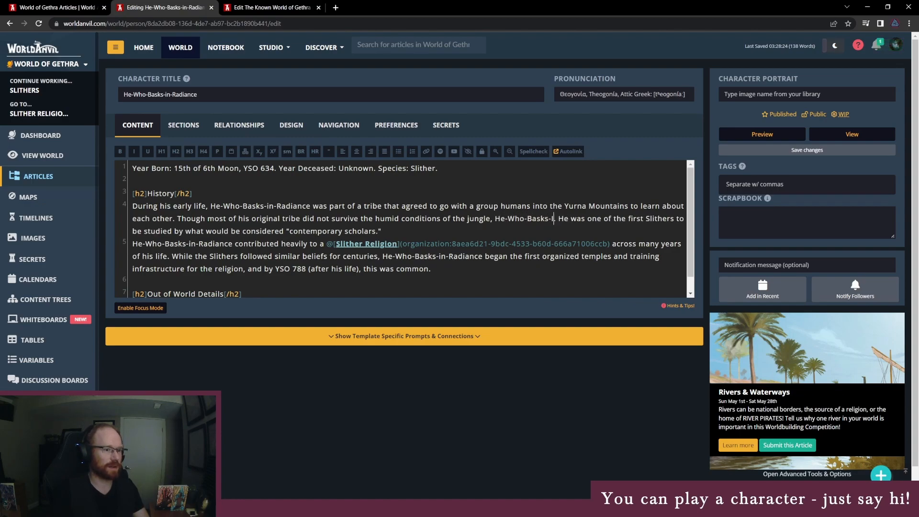
pyautogui.write('-Radiance did')
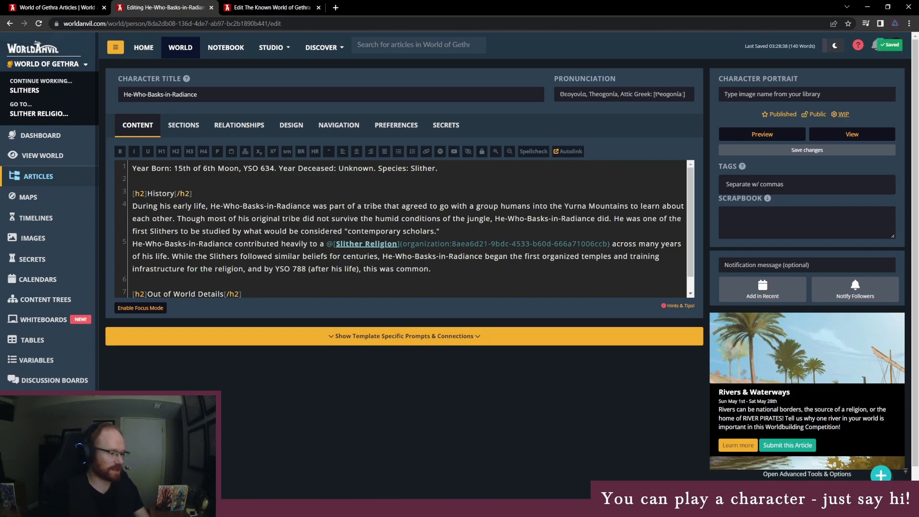
# - Switch to Aeon Timeline, close the search, and select the He-Who-Basks-in-Radiance event on the timeline
pyautogui.hotkey('alt', 'Tab')
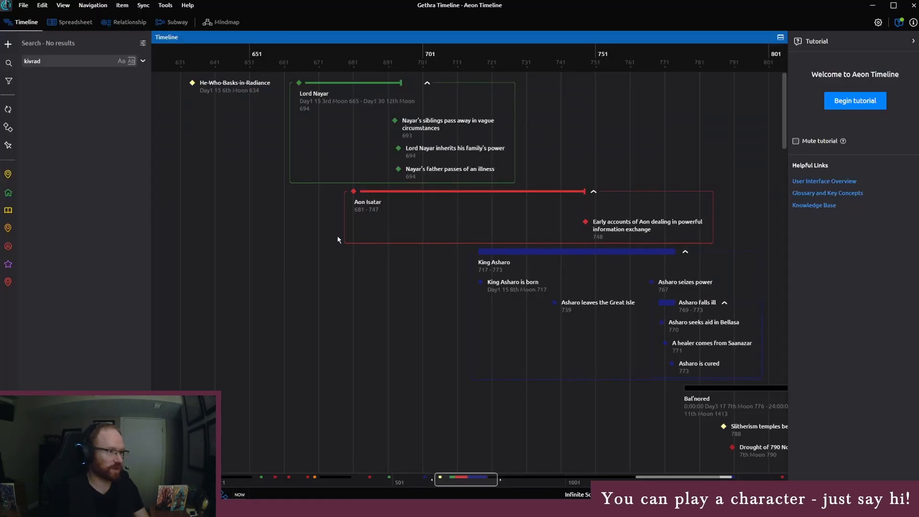
pyautogui.click(235, 85)
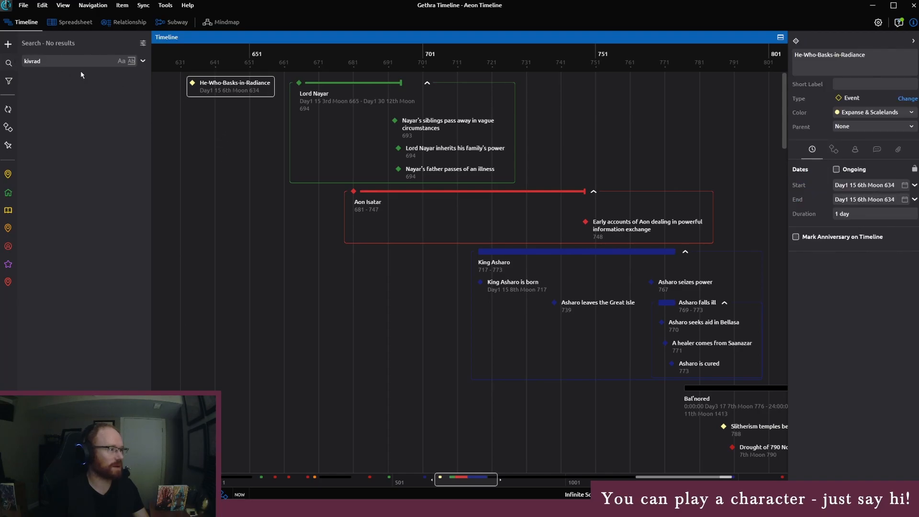
pyautogui.click(56, 64)
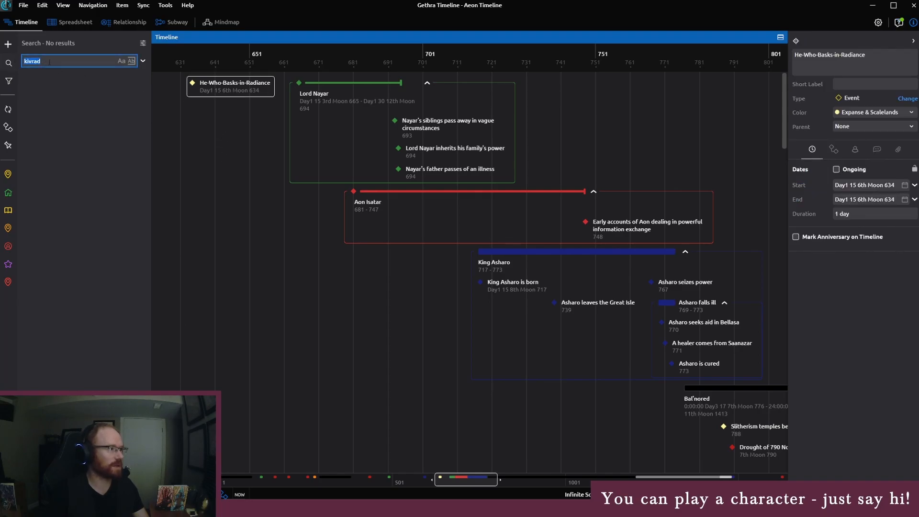
pyautogui.click(8, 63)
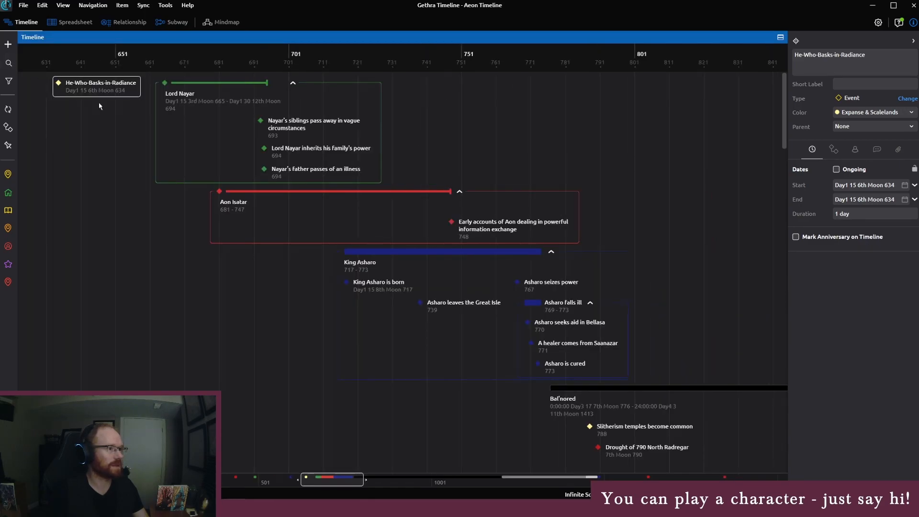
pyautogui.rightClick(189, 230)
pyautogui.click(118, 197)
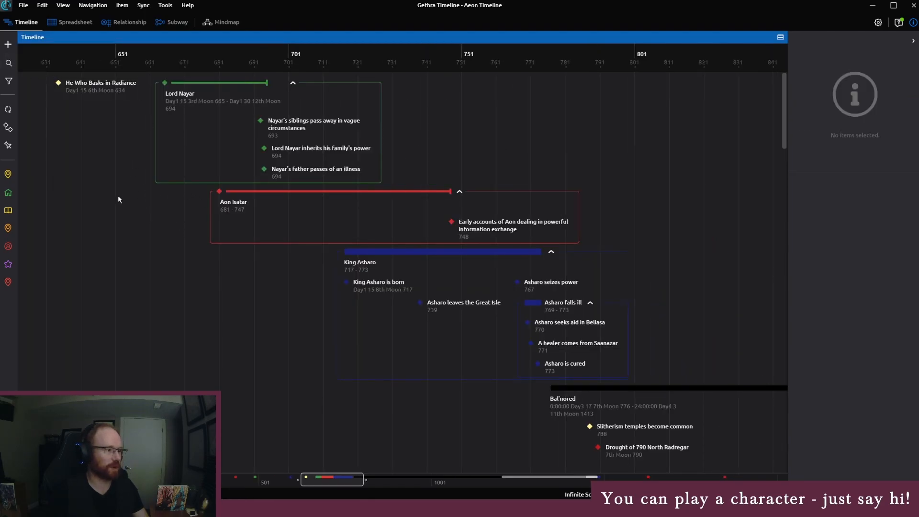
pyautogui.moveTo(350, 482); pyautogui.dragTo(343, 482)
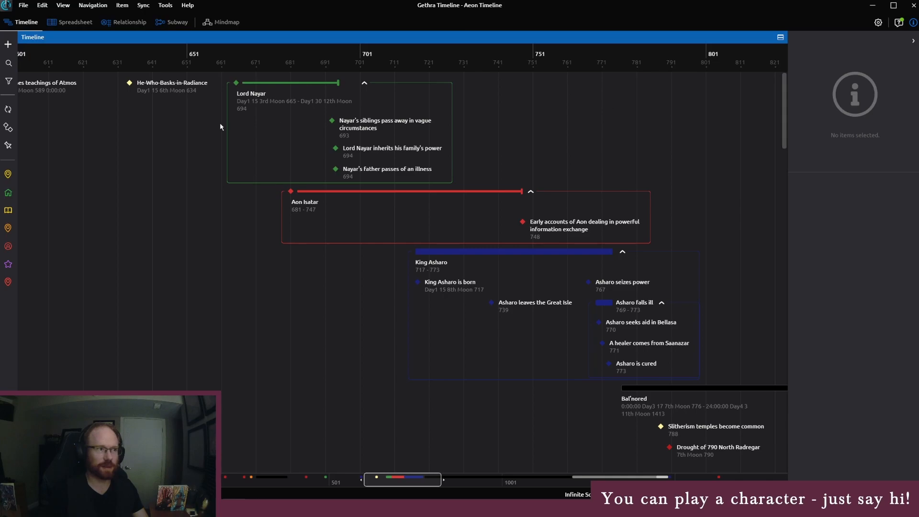
pyautogui.click(167, 90)
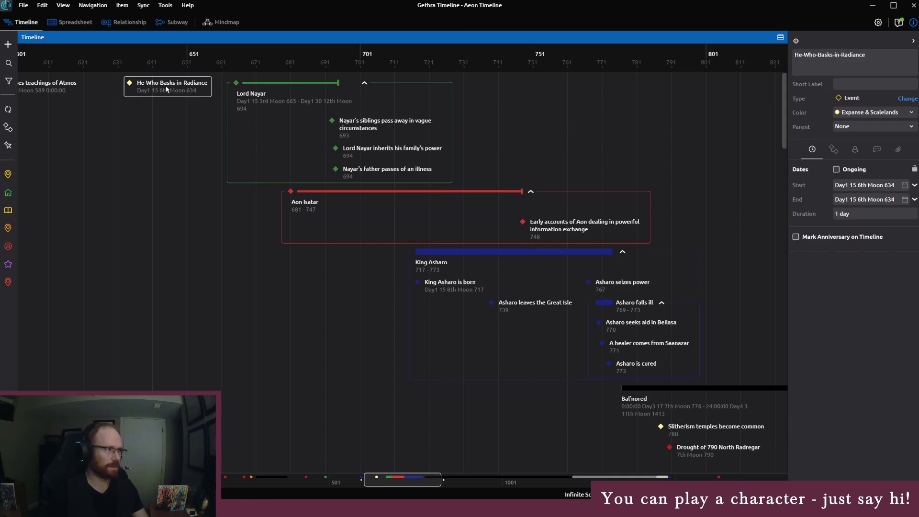
# - Add a new event to the timeline and set its color to Expanse & Scalelands
pyautogui.click(7, 44)
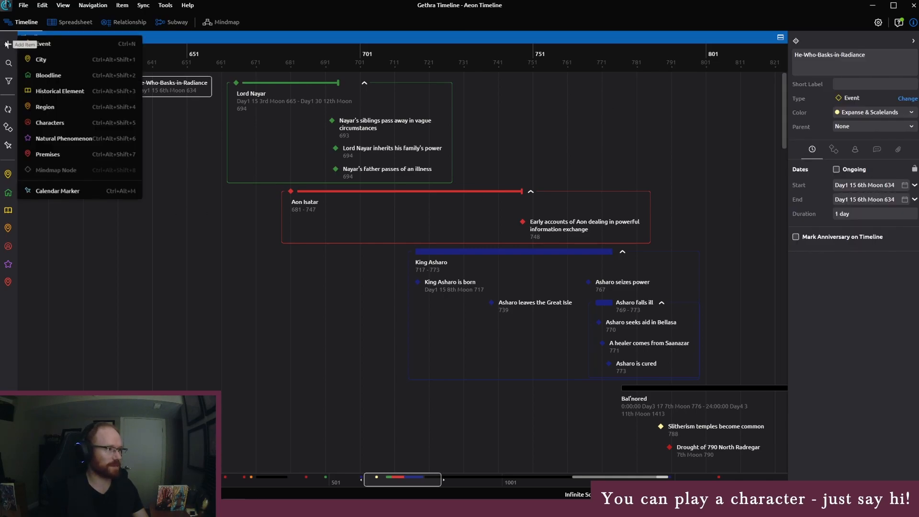
pyautogui.click(89, 47)
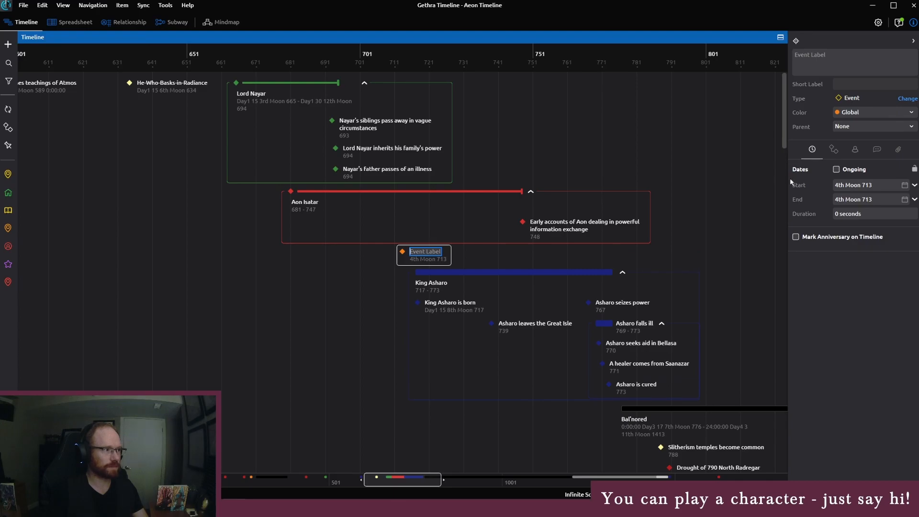
pyautogui.click(862, 114)
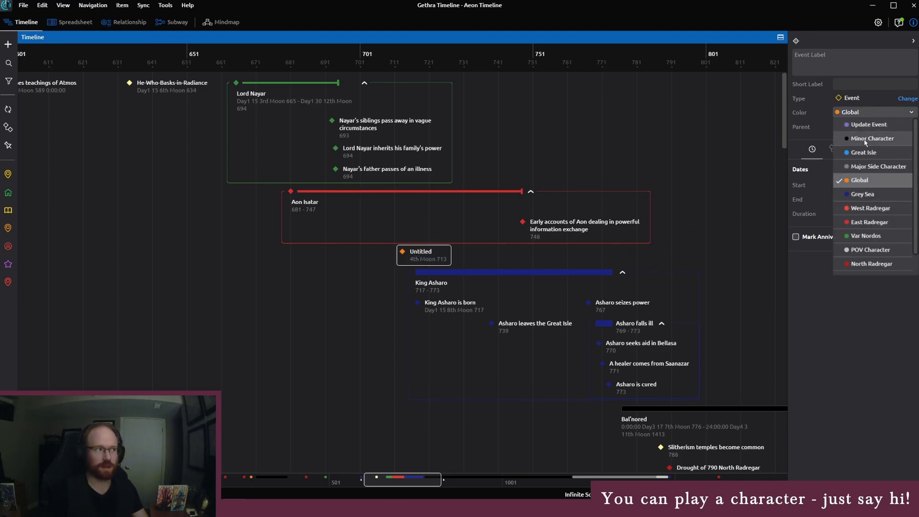
pyautogui.scroll(-1, 867, 249)
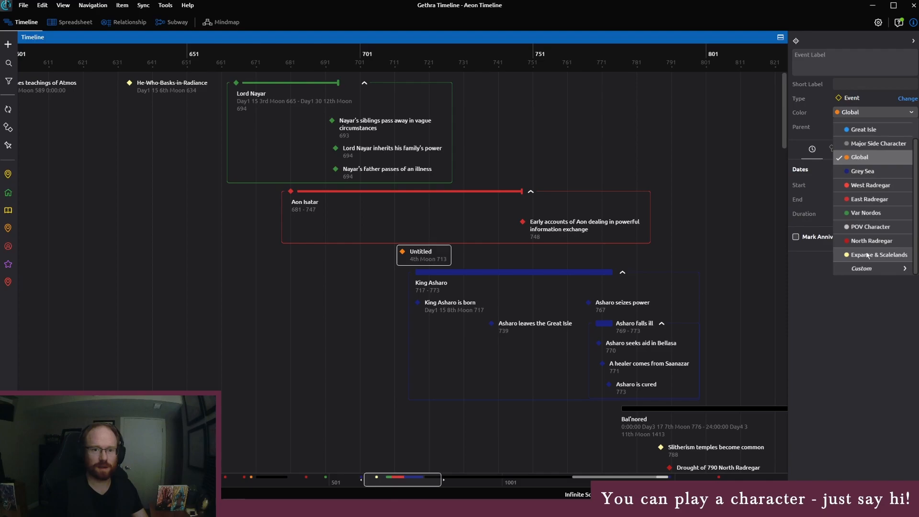
pyautogui.click(867, 255)
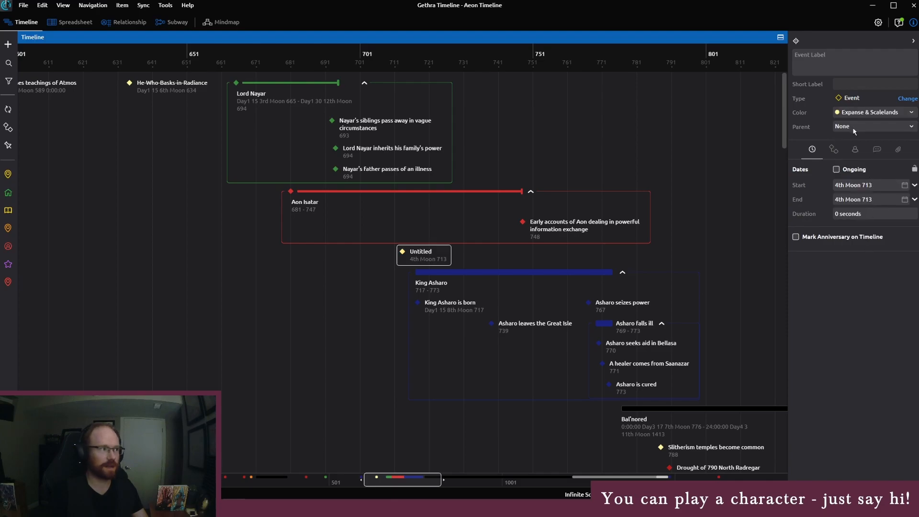
# - Set He-Who-Basks-in-Radiance as the parent of the new untitled event
pyautogui.click(853, 128)
pyautogui.write('he')
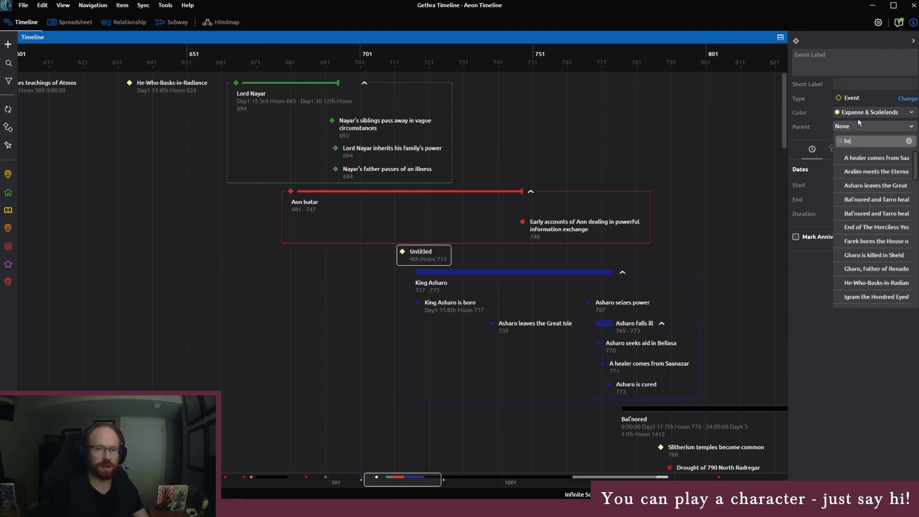
pyautogui.write(' who')
pyautogui.press('BackSpace')
pyautogui.press('BackSpace')
pyautogui.press('BackSpace')
pyautogui.press('BackSpace')
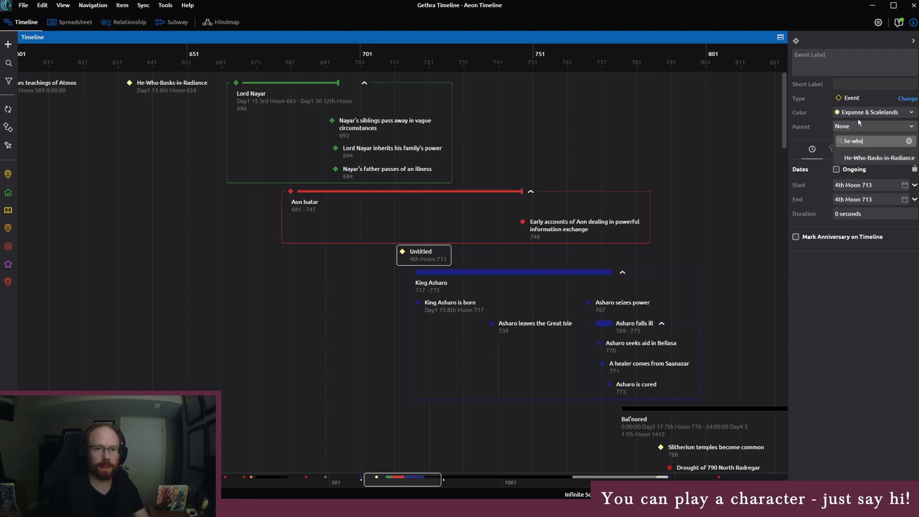
pyautogui.click(895, 162)
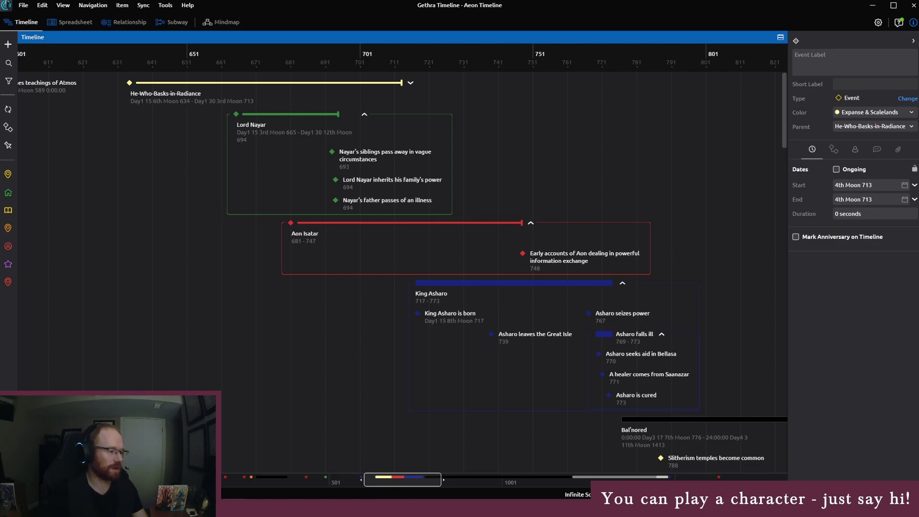
# - Switch to the RANDOM.ORG window and generate a random number between 5 and 30
pyautogui.moveTo(201, 508)
pyautogui.click(242, 471)
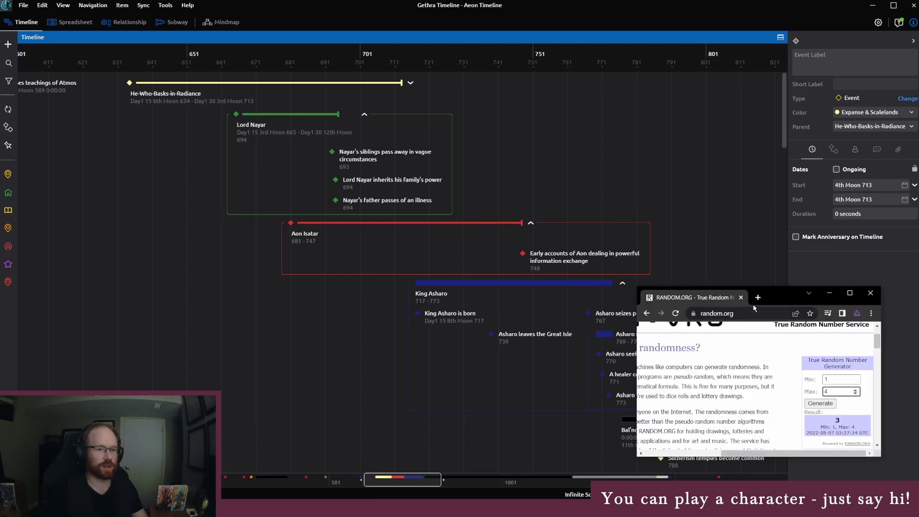
pyautogui.moveTo(771, 297); pyautogui.dragTo(619, 272)
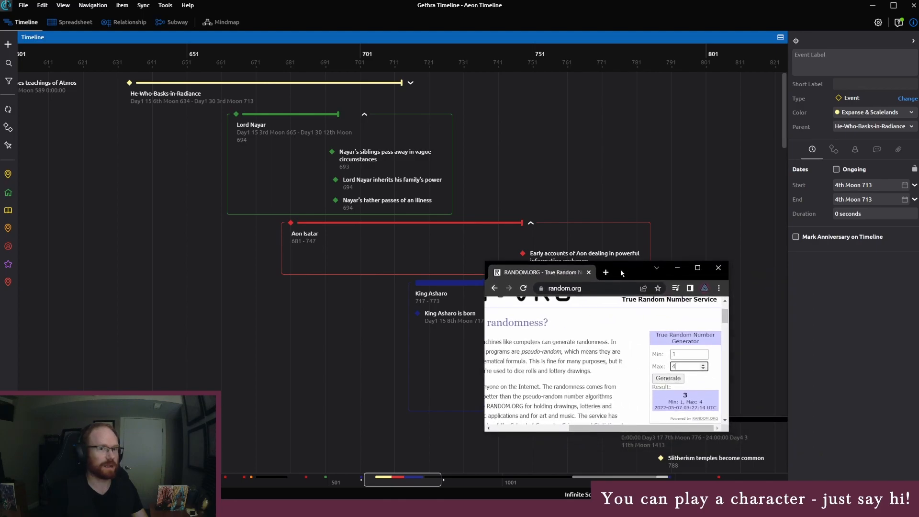
pyautogui.click(657, 366)
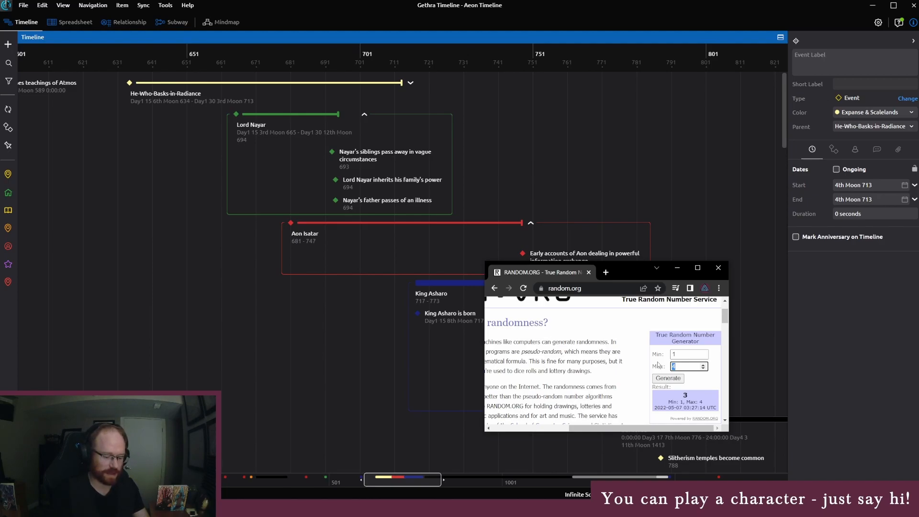
pyautogui.press('BackSpace')
pyautogui.hotkey('shift', 'Tab')
pyautogui.write('5')
pyautogui.press('Tab')
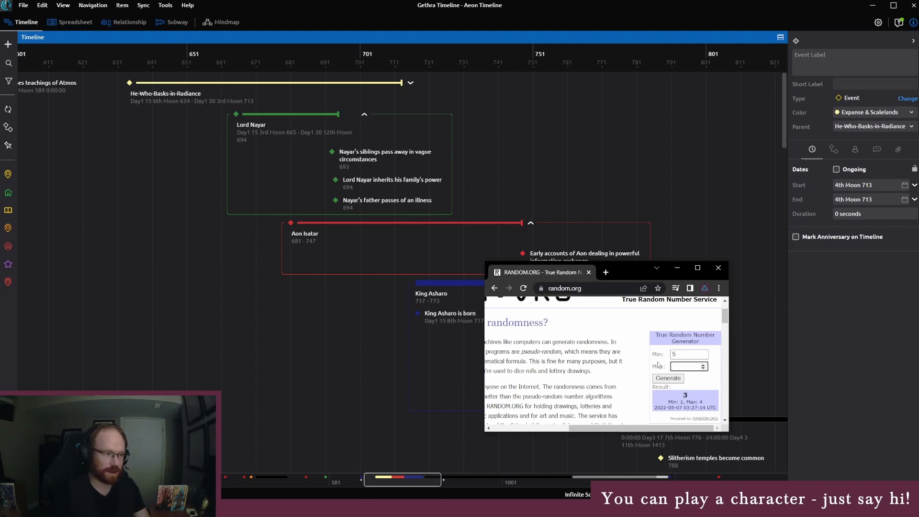
pyautogui.write('30')
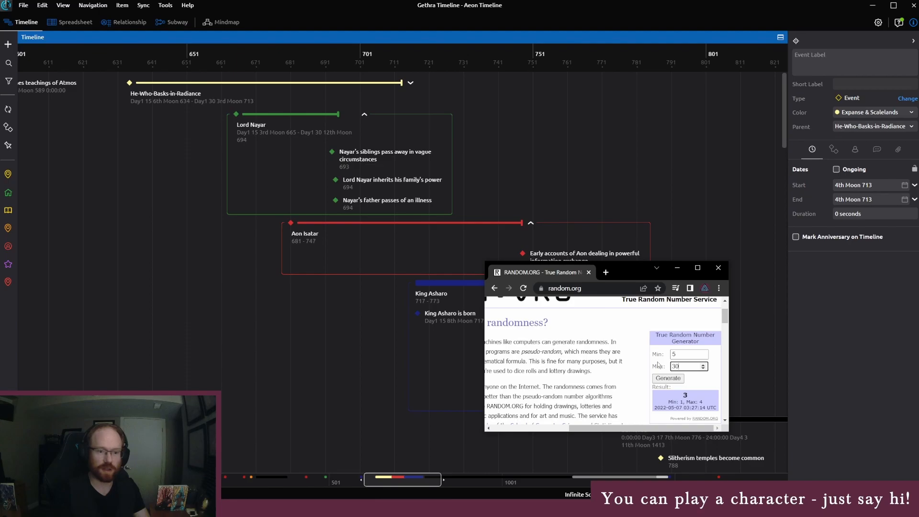
pyautogui.press('Return')
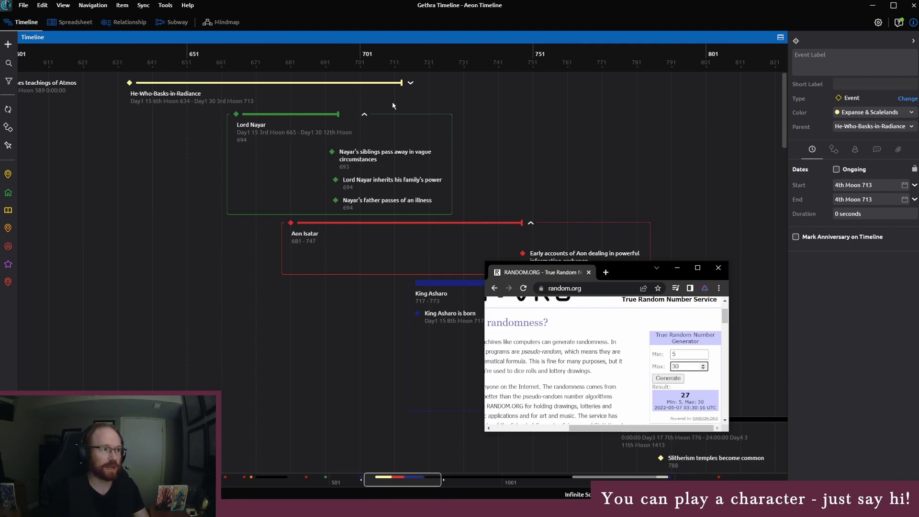
# - Expand the He-Who-Basks-in-Radiance event and label its new child event "He-Who-Basks went with humans into Yurna"
pyautogui.click(410, 83)
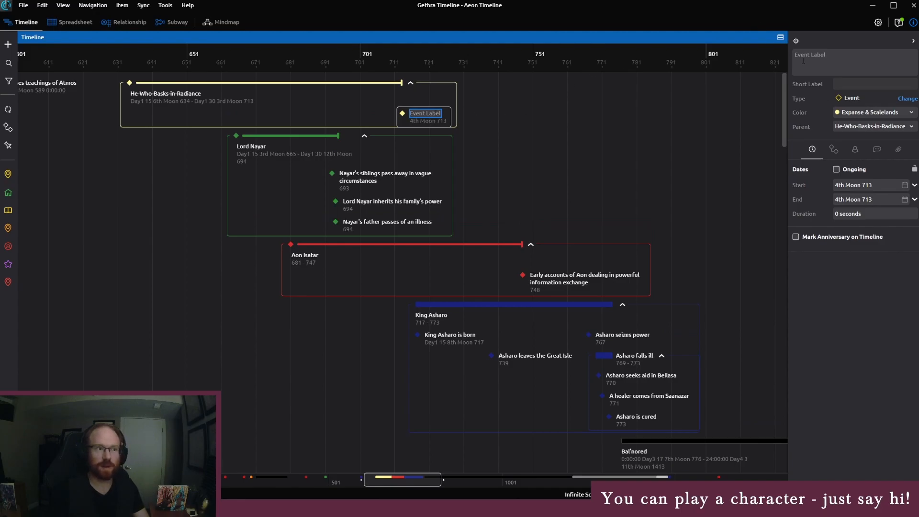
pyautogui.write('He-Who')
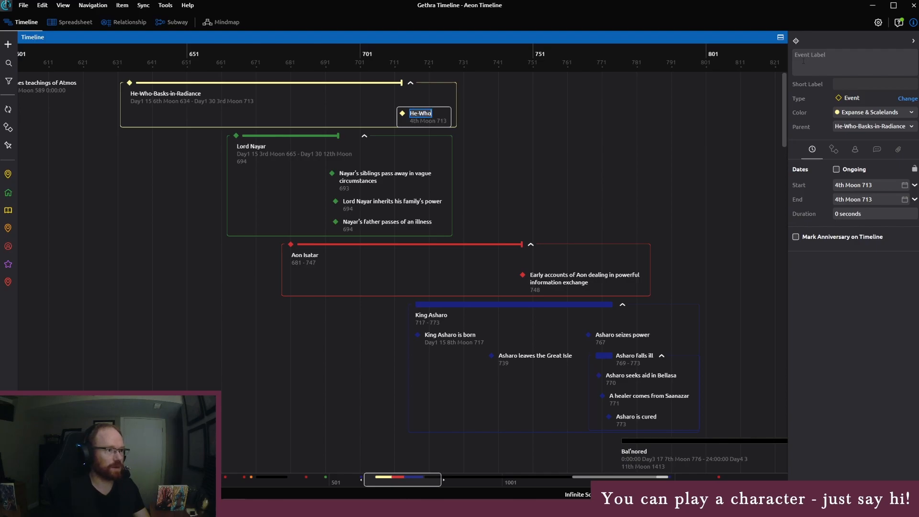
pyautogui.write('-Basks was taken by t')
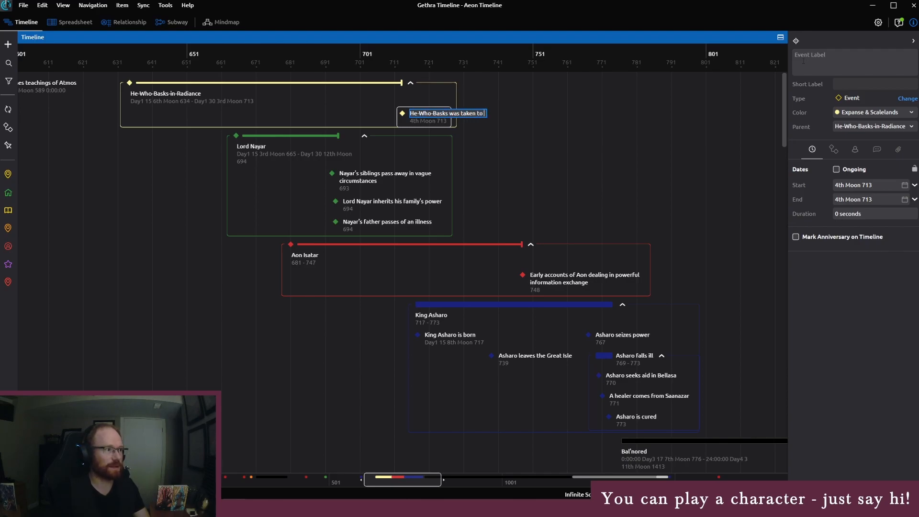
pyautogui.write('he Slithers')
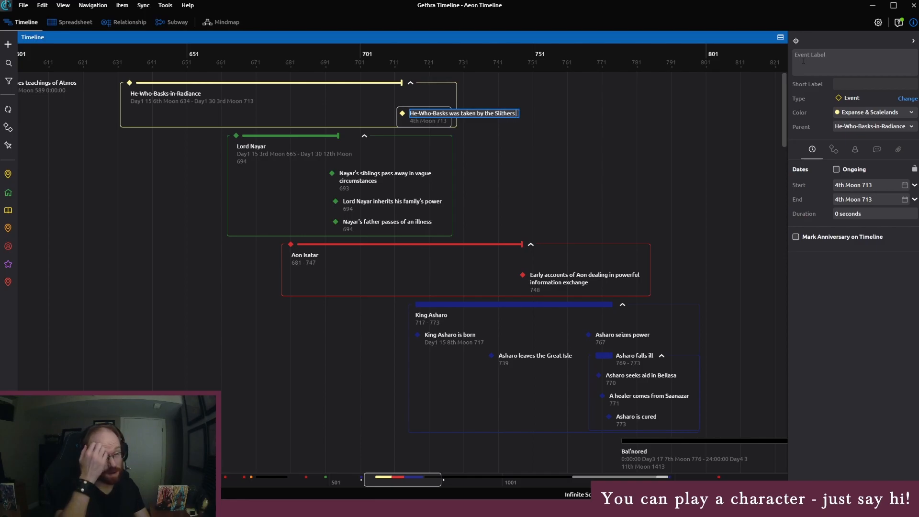
pyautogui.press('BackSpace')
pyautogui.press('BackSpace')
pyautogui.press('BackSpace')
pyautogui.press('BackSpace')
pyautogui.press('BackSpace')
pyautogui.press('BackSpace')
pyautogui.press('BackSpace')
pyautogui.press('BackSpace')
pyautogui.press('BackSpace')
pyautogui.press('BackSpace')
pyautogui.press('BackSpace')
pyautogui.press('BackSpace')
pyautogui.press('BackSpace')
pyautogui.press('BackSpace')
pyautogui.press('BackSpace')
pyautogui.press('BackSpace')
pyautogui.press('BackSpace')
pyautogui.press('BackSpace')
pyautogui.press('BackSpace')
pyautogui.press('BackSpace')
pyautogui.press('BackSpace')
pyautogui.press('BackSpace')
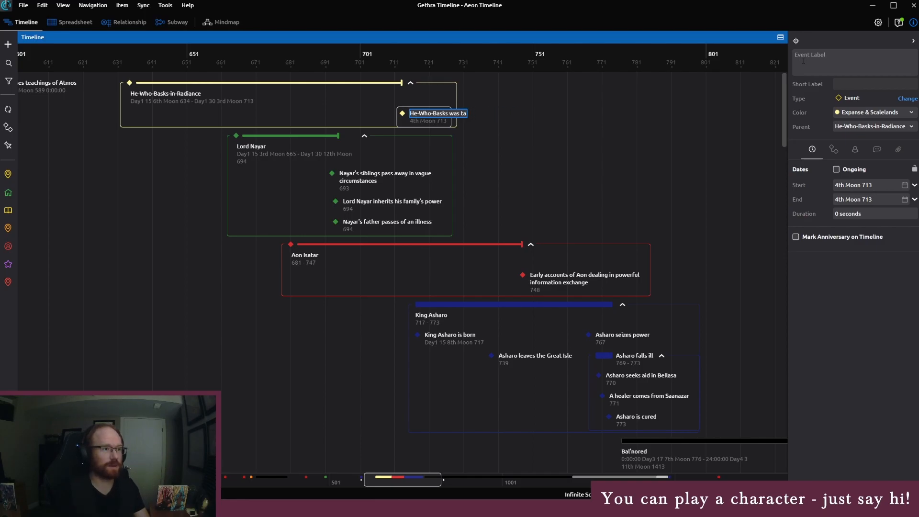
pyautogui.write('went with huam')
pyautogui.press('BackSpace')
pyautogui.press('BackSpace')
pyautogui.write('mans into Yurna')
pyautogui.press('Return')
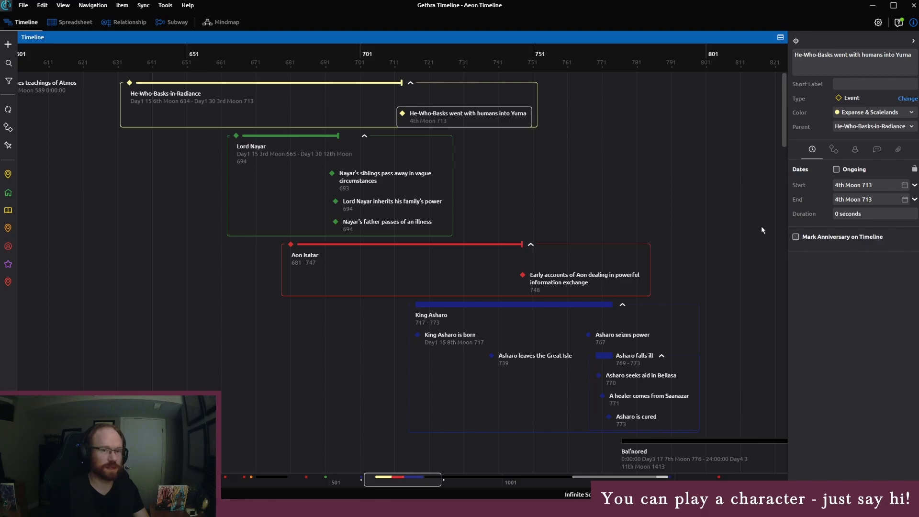
# - Open Calculator and add 27 years to the birth year 634
pyautogui.press('super')
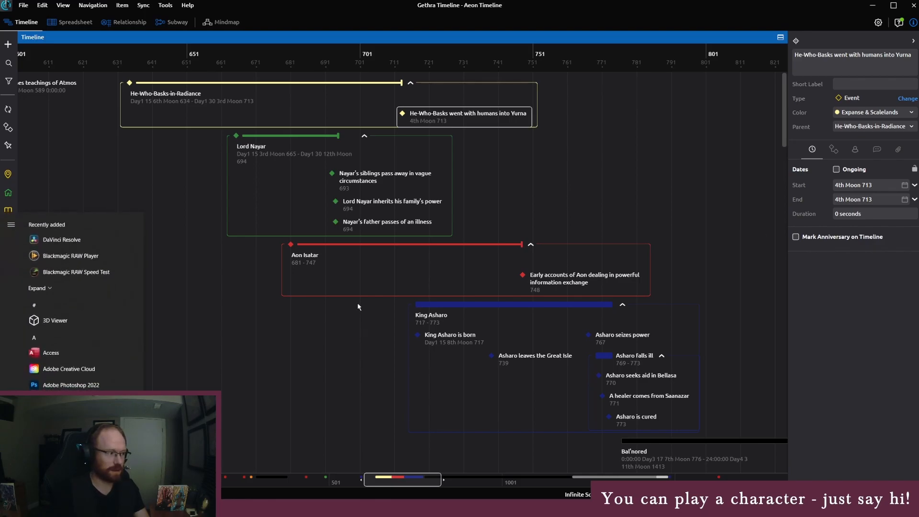
pyautogui.write('calc')
pyautogui.press('Return')
pyautogui.write('61')
pyautogui.press('BackSpace')
pyautogui.write('34 + 27')
pyautogui.press('Return')
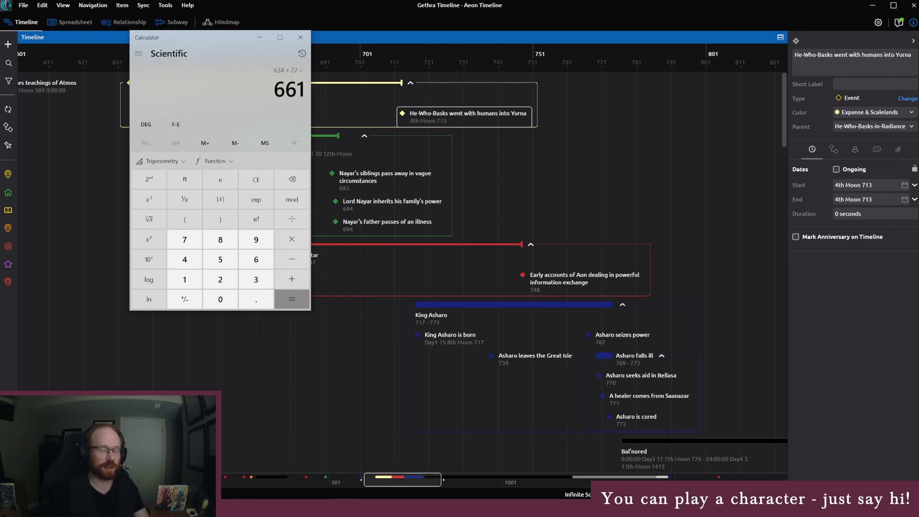
# - Return to Aeon Timeline and set the start date of the Yurna event to 661
pyautogui.hotkey('alt', 'Tab')
pyautogui.write('6')
pyautogui.hotkey('alt', 'Tab')
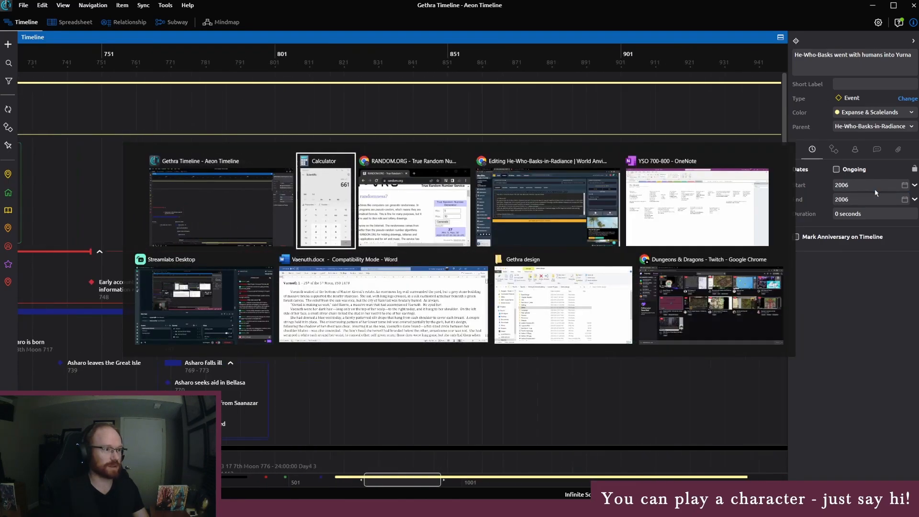
pyautogui.hotkey('alt', 'Tab')
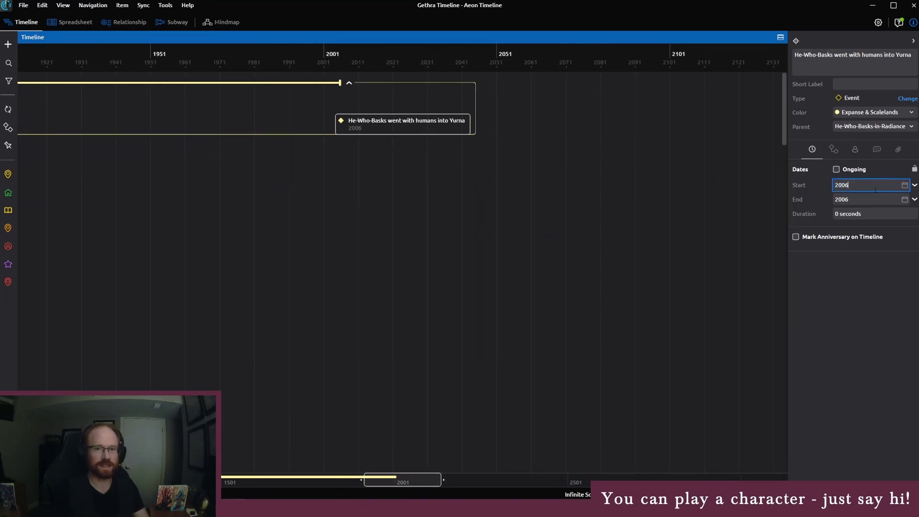
pyautogui.write('661')
pyautogui.press('Return')
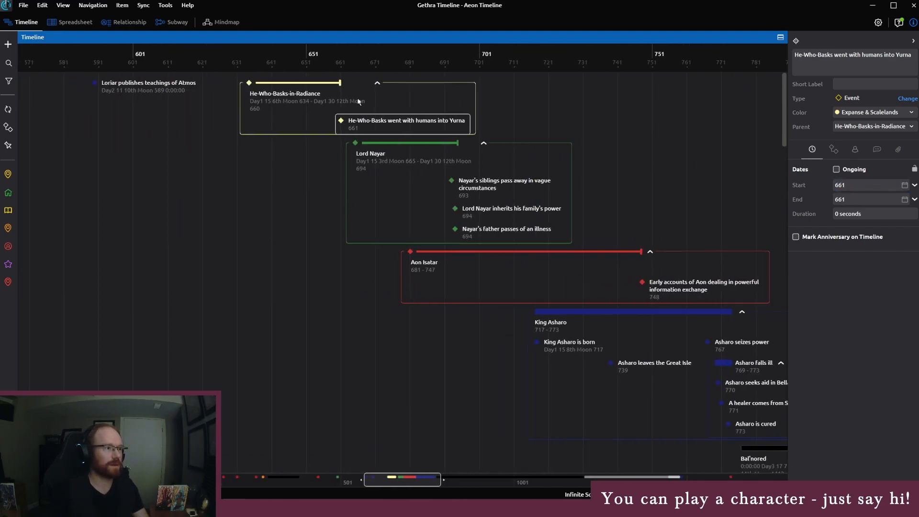
pyautogui.click(854, 148)
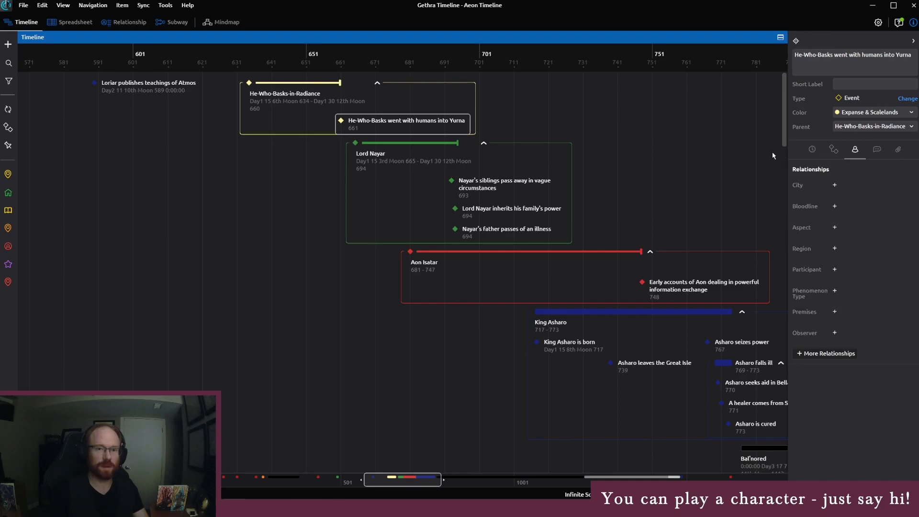
pyautogui.click(834, 270)
pyautogui.write('he')
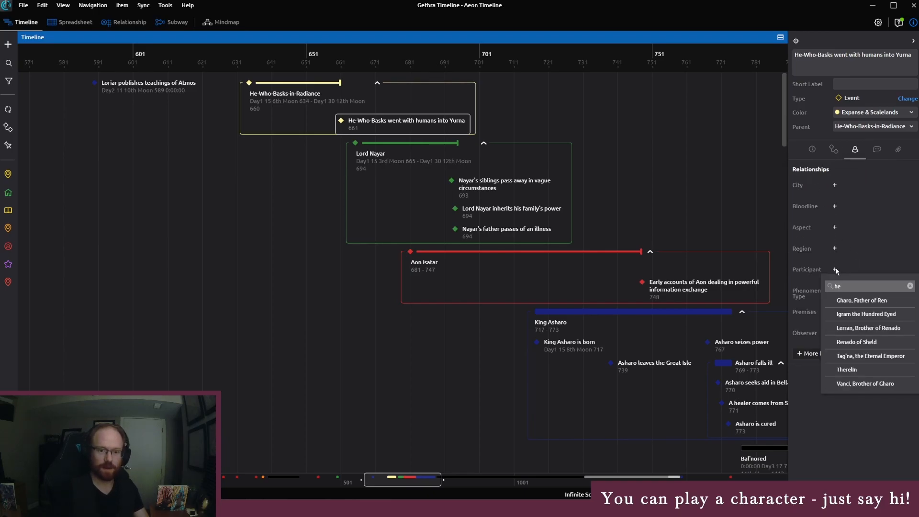
pyautogui.click(807, 387)
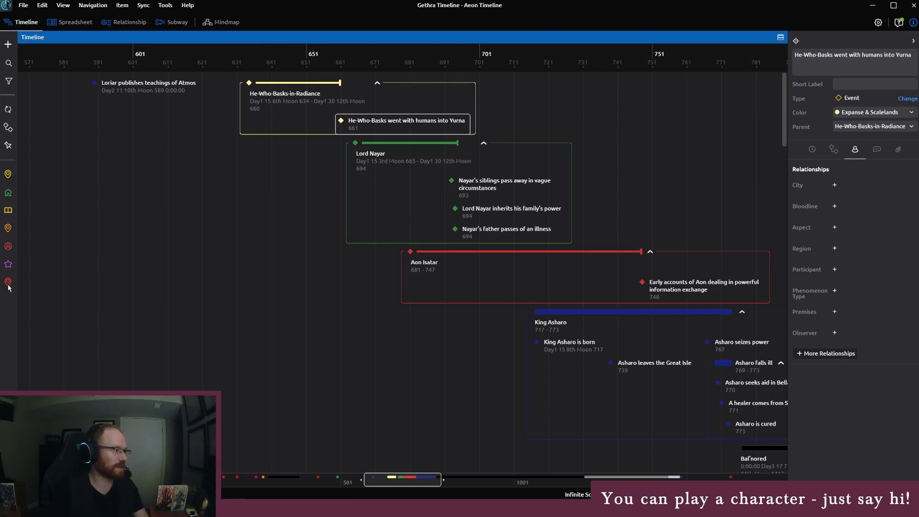
# - Create a new character named He-Who-Basks-in-Radiance
pyautogui.click(8, 245)
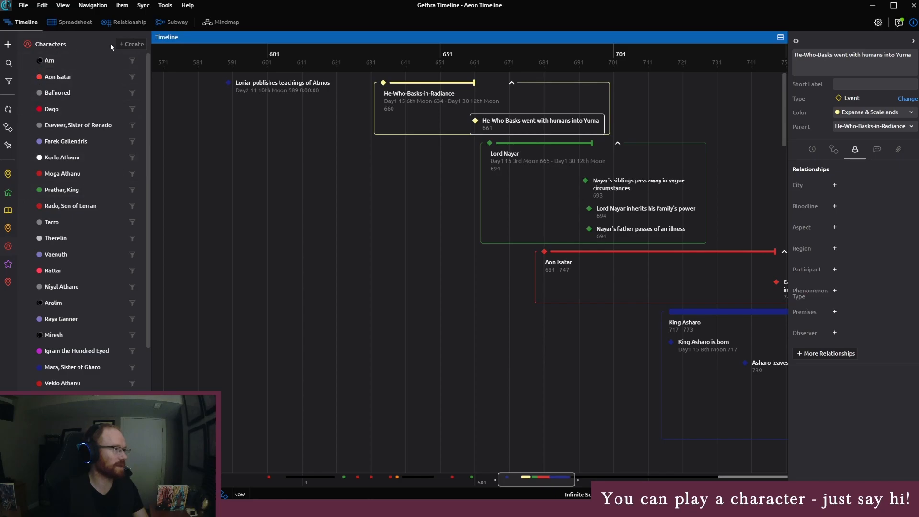
pyautogui.click(130, 44)
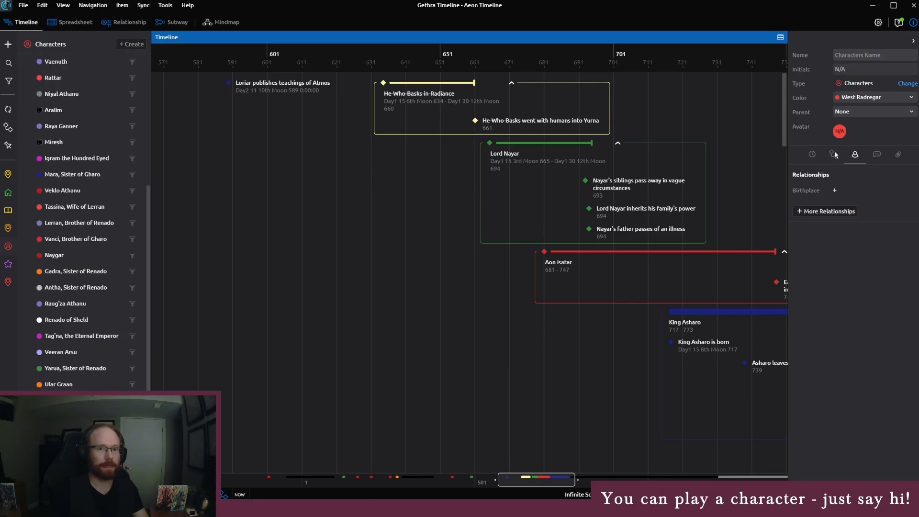
pyautogui.click(849, 55)
pyautogui.write('He Who Bas')
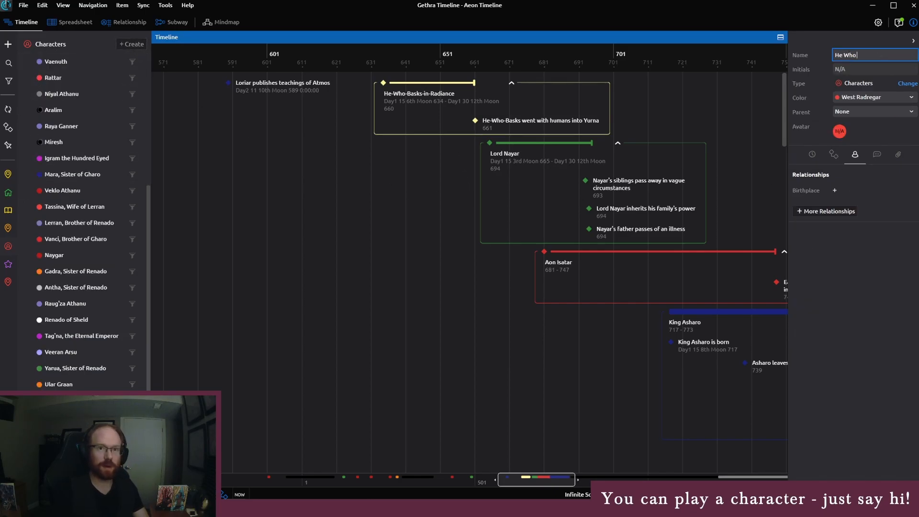
pyautogui.press('BackSpace')
pyautogui.press('BackSpace')
pyautogui.press('BackSpace')
pyautogui.press('BackSpace')
pyautogui.press('BackSpace')
pyautogui.press('BackSpace')
pyautogui.press('BackSpace')
pyautogui.press('BackSpace')
pyautogui.write('-Who-Basks')
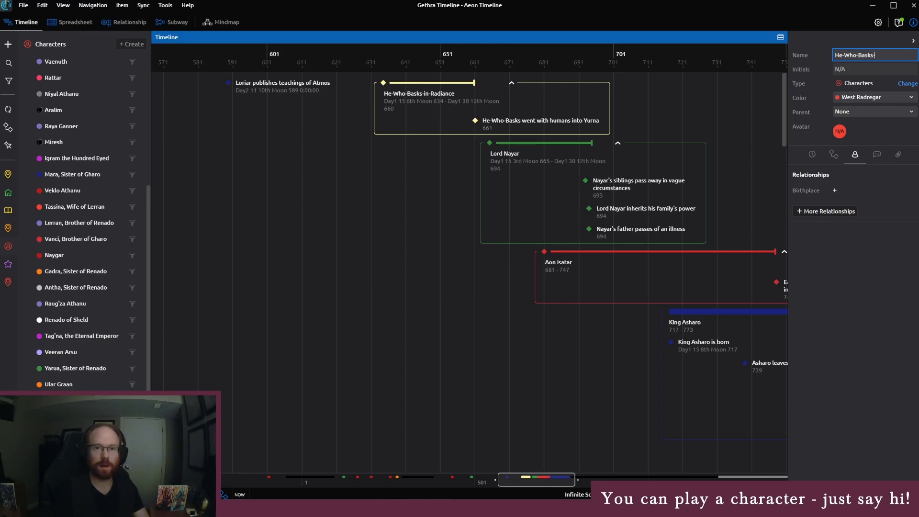
pyautogui.write('-in-Radiance')
pyautogui.press('Tab')
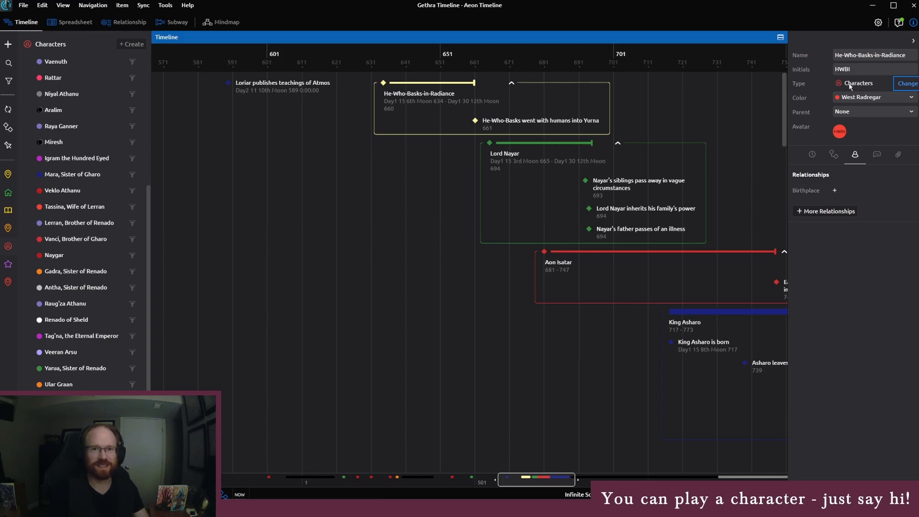
# - Set the new character's color to Expanse & Scalelands
pyautogui.click(854, 70)
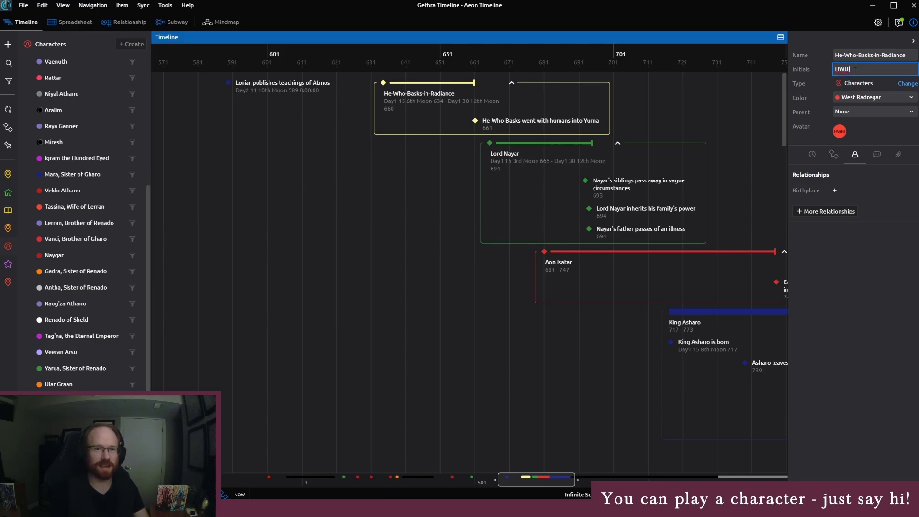
pyautogui.click(855, 98)
pyautogui.scroll(-3, 861, 211)
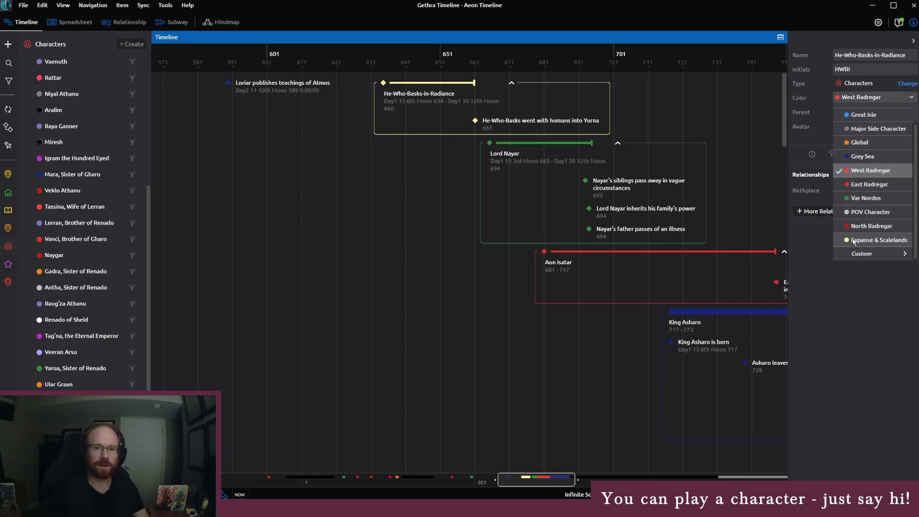
pyautogui.click(854, 239)
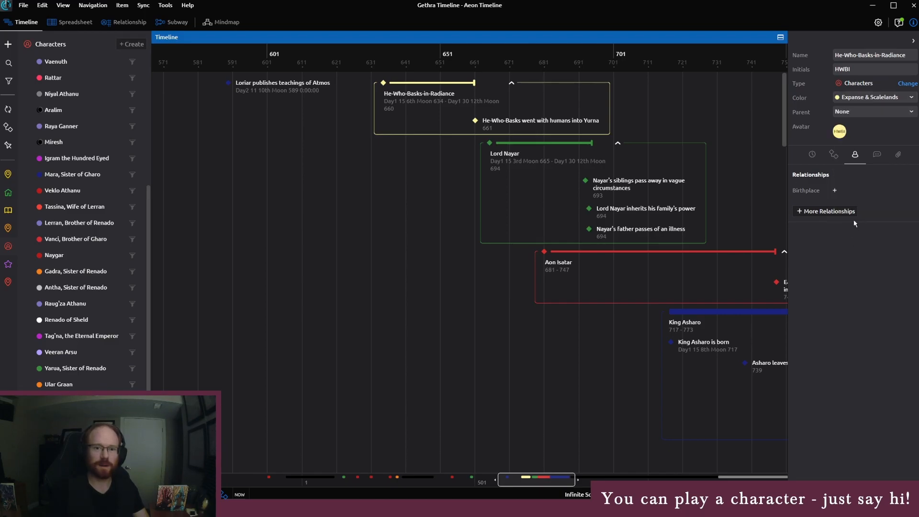
# - Set the birth date of the He-Who-Basks-in-Radiance character to 634
pyautogui.click(811, 154)
pyautogui.click(865, 191)
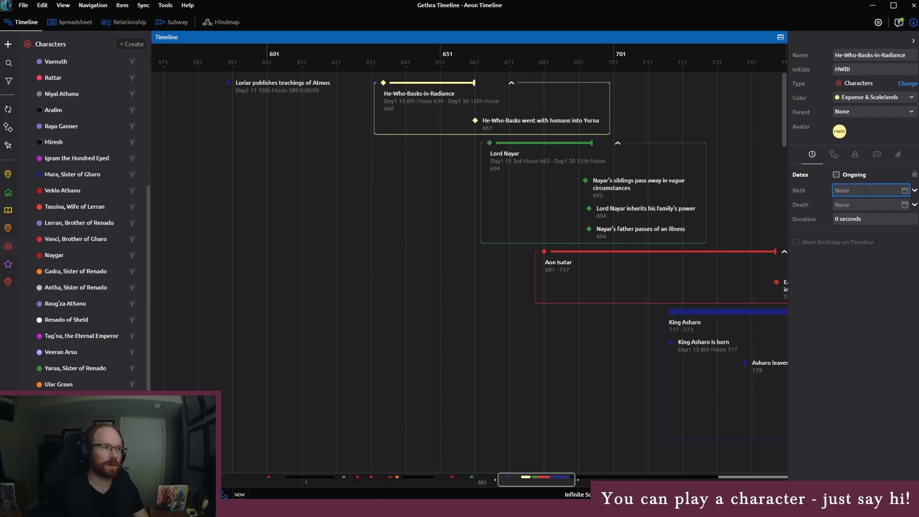
pyautogui.write('634')
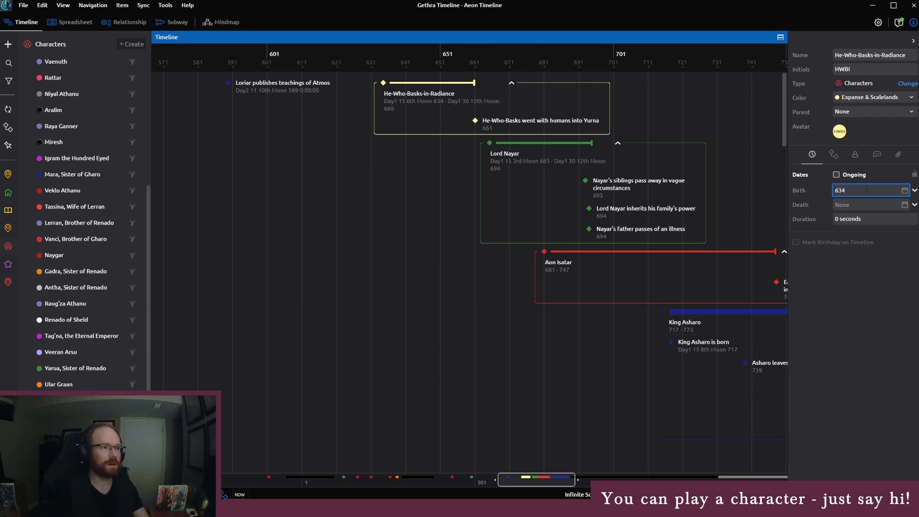
pyautogui.press('Return')
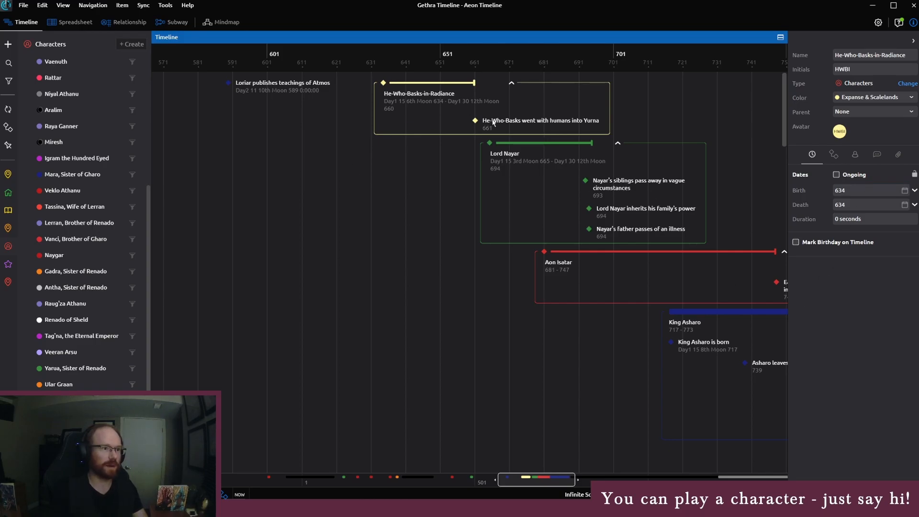
# - Add He-Who-Basks-in-Radiance as a participant in the "He-Who-Basks went with humans into Yurna" event, then deselect it
pyautogui.click(491, 121)
pyautogui.click(855, 149)
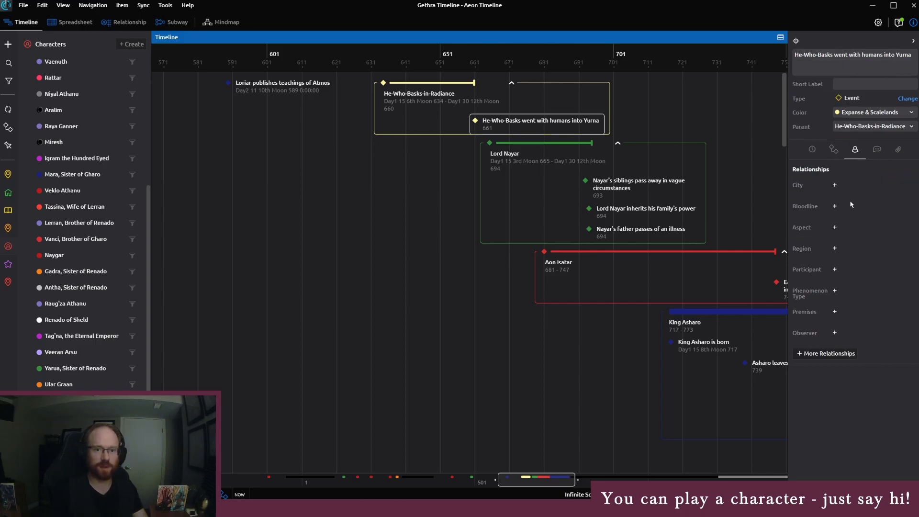
pyautogui.click(835, 270)
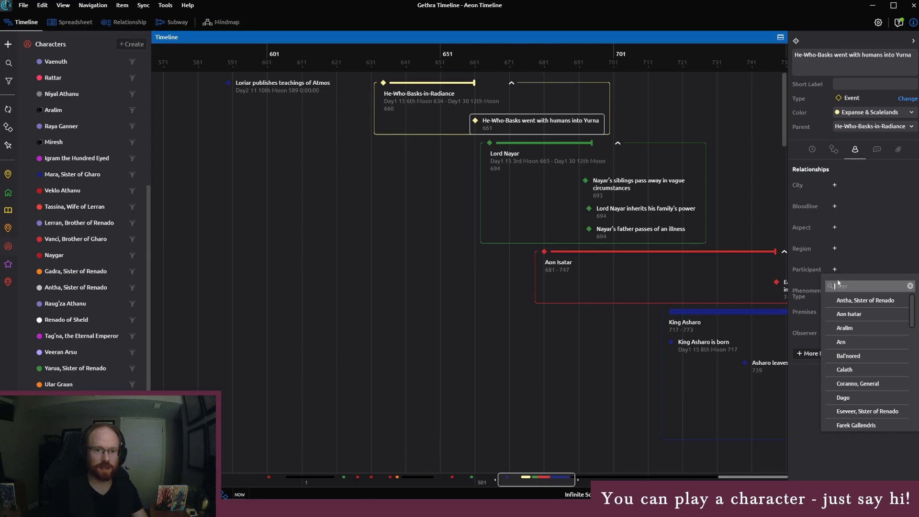
pyautogui.write('he')
pyautogui.click(871, 314)
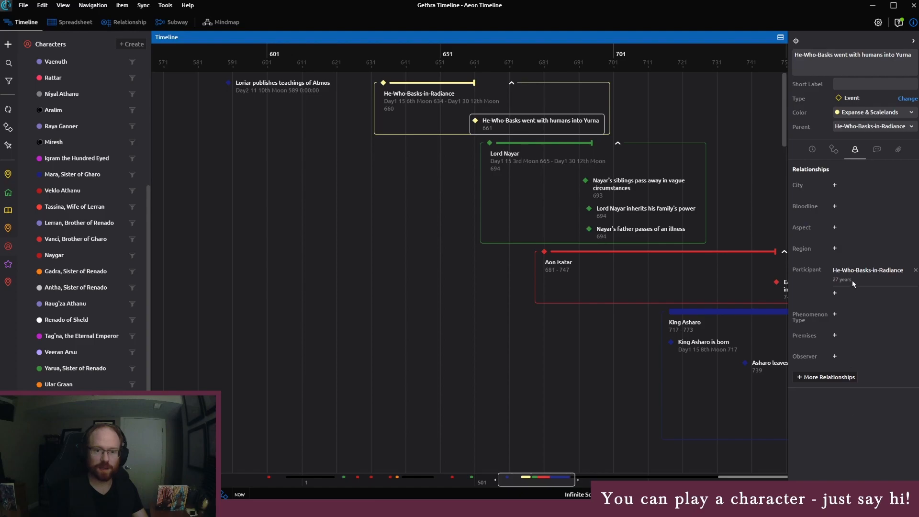
pyautogui.click(305, 232)
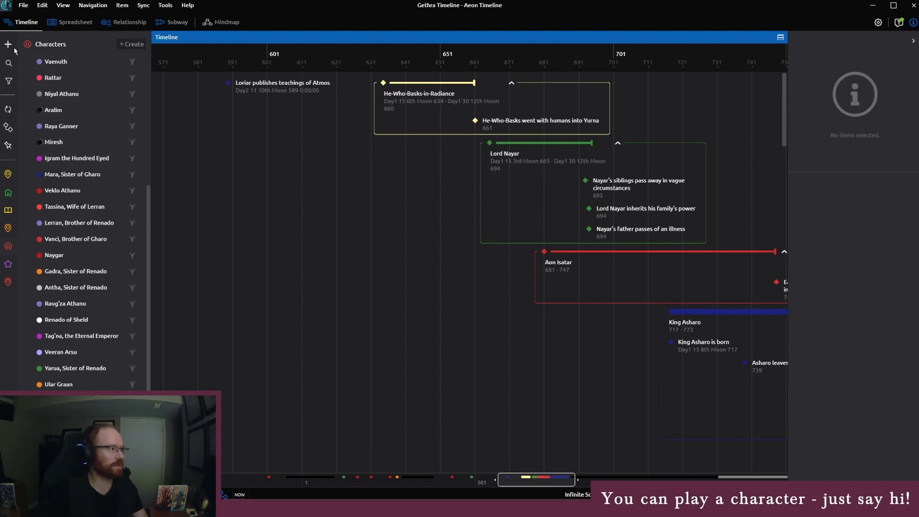
# - Switch to the He-Who-Basks-in-Radiance article in World Anvil and insert "(when he was 27)" after "During his early life" in the History text
pyautogui.click(7, 246)
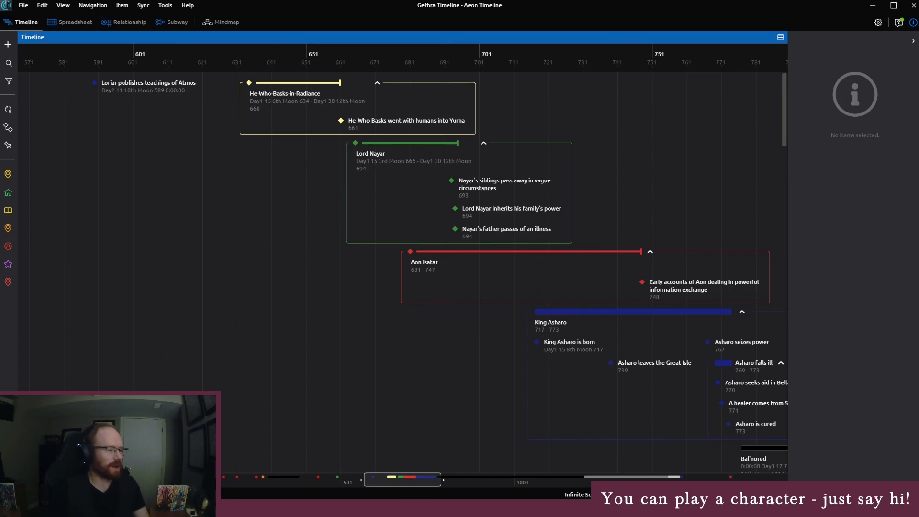
pyautogui.moveTo(232, 508)
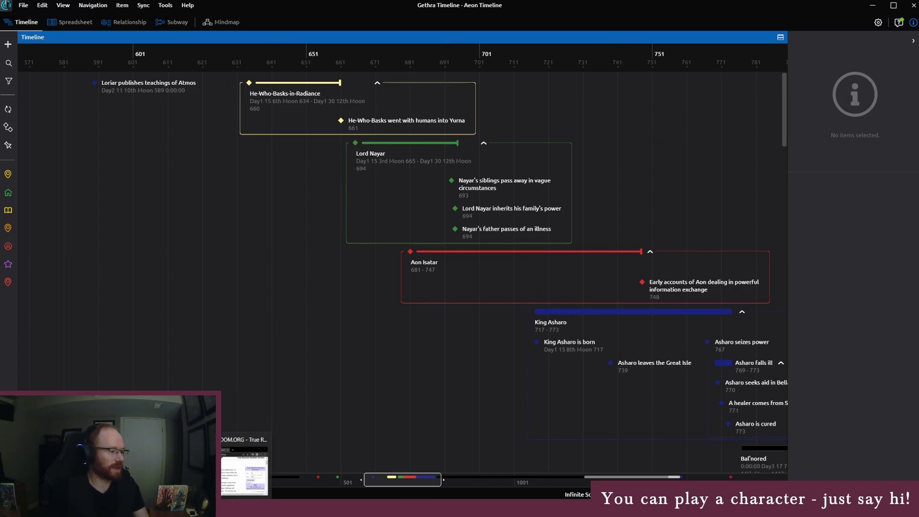
pyautogui.click(124, 471)
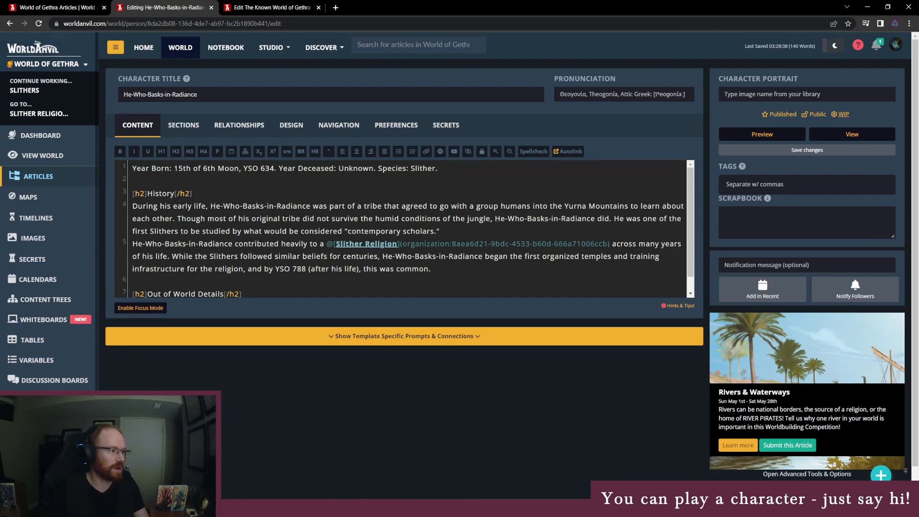
pyautogui.write('(when he was 27)')
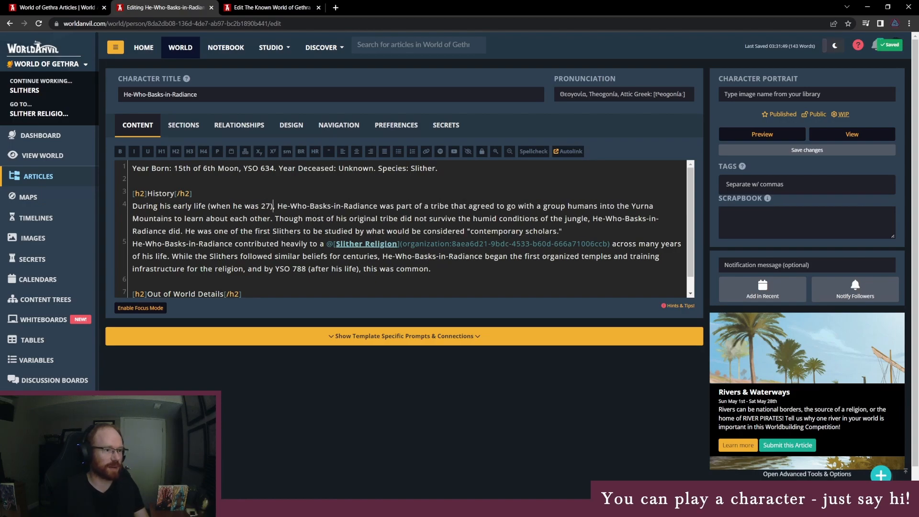
# - Switch to RANDOM.ORG and generate a random number between 1 and 30
pyautogui.hotkey('alt', 'Tab')
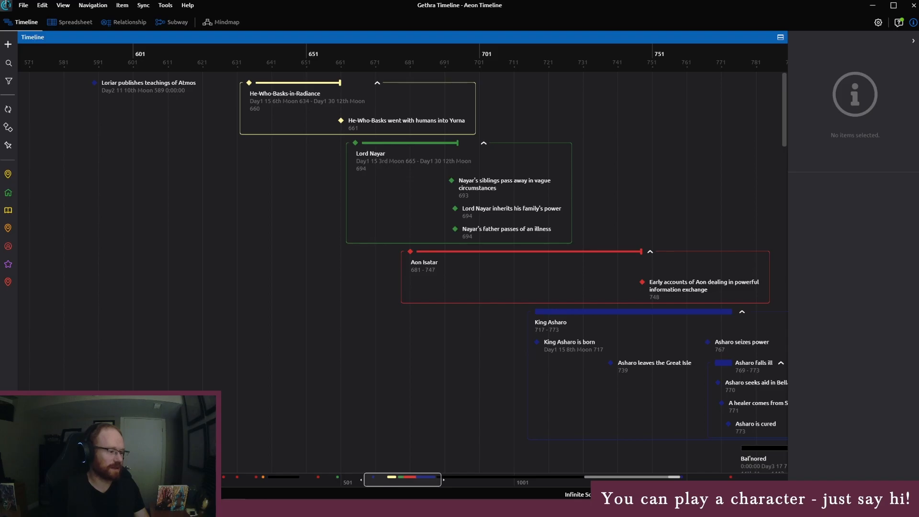
pyautogui.moveTo(222, 508)
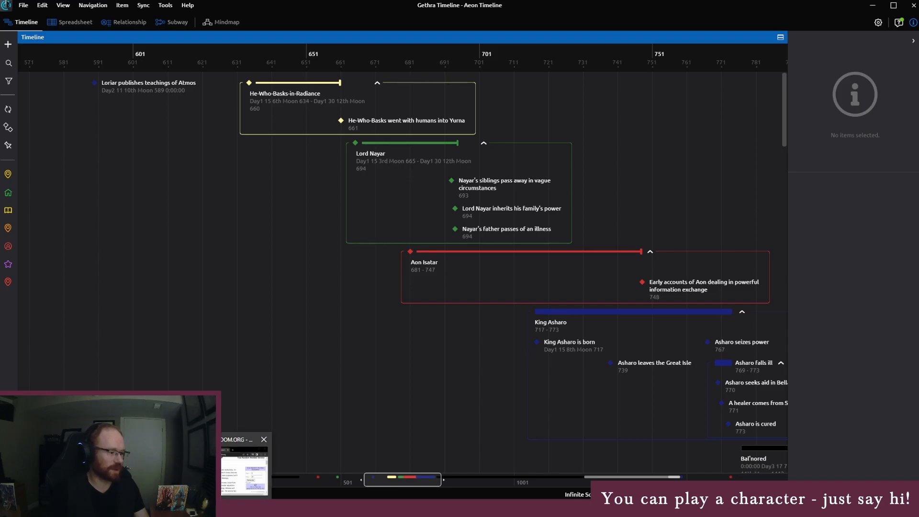
pyautogui.click(236, 471)
pyautogui.moveTo(685, 366); pyautogui.dragTo(649, 369)
pyautogui.press('BackSpace')
pyautogui.hotkey('shift', 'Tab')
pyautogui.write('1')
pyautogui.press('Tab')
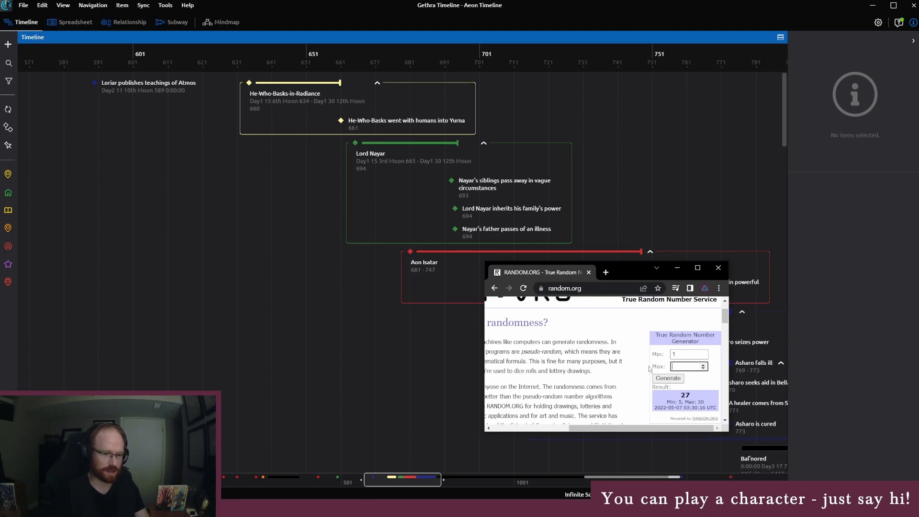
pyautogui.write('30')
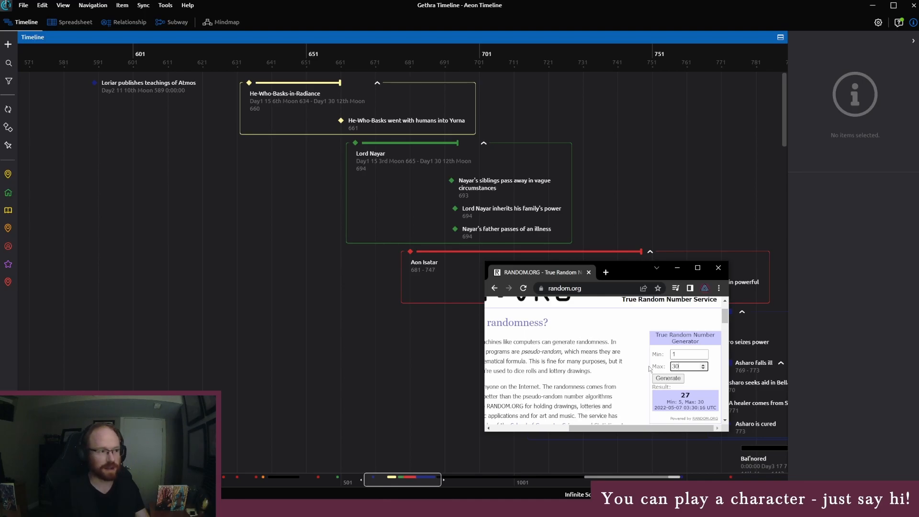
pyautogui.press('Return')
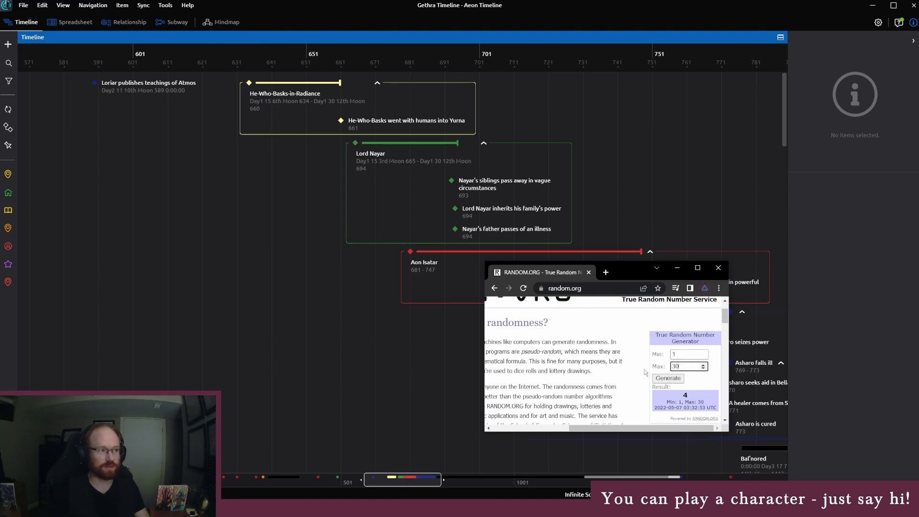
# - Raise the random number generator's minimum to 7 and generate another number up to 30
pyautogui.hotkey('shift', 'Tab')
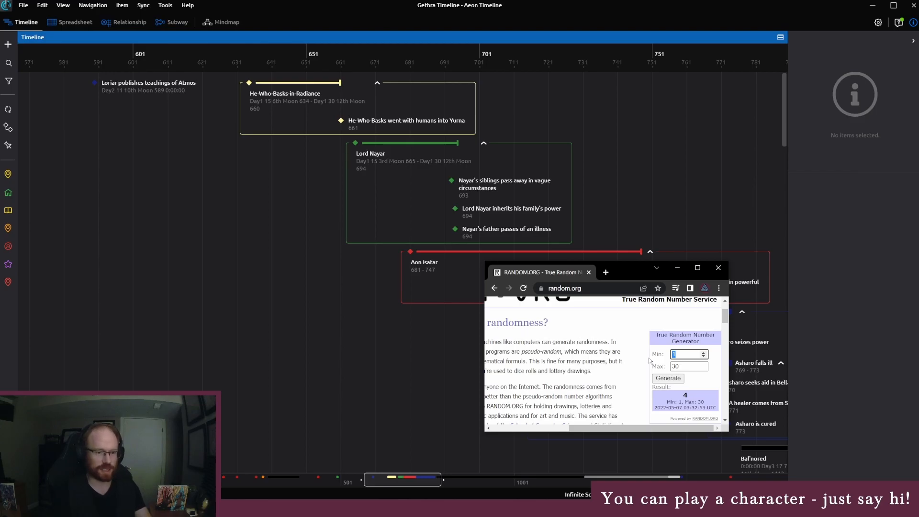
pyautogui.write('1')
pyautogui.press('BackSpace')
pyautogui.press('BackSpace')
pyautogui.write('7')
pyautogui.click(681, 378)
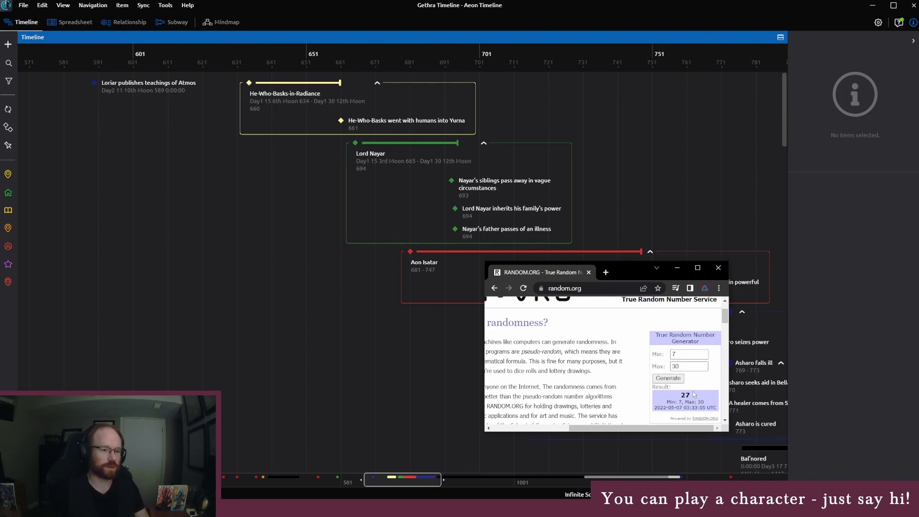
# - Return to Aeon Timeline and create a new event labelled "He-Who-Basks returns to the Expanse"
pyautogui.click(372, 124)
pyautogui.click(315, 167)
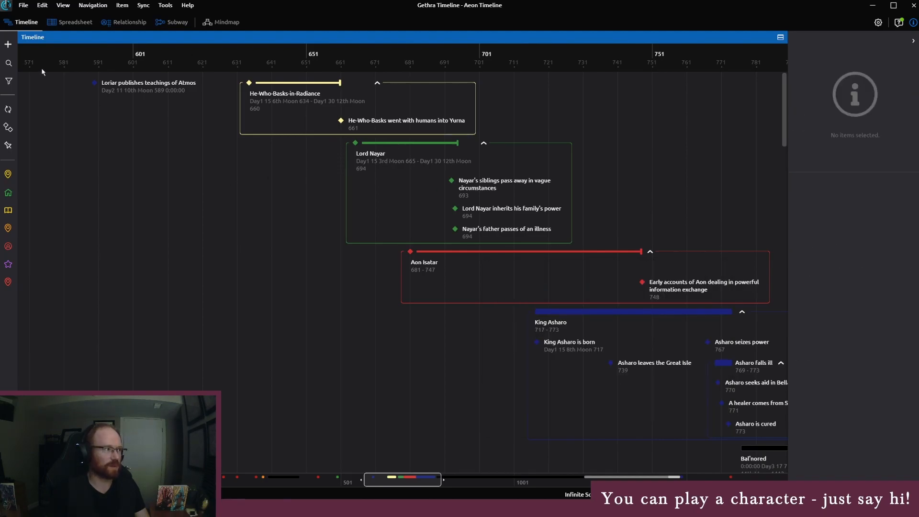
pyautogui.click(8, 45)
pyautogui.click(30, 45)
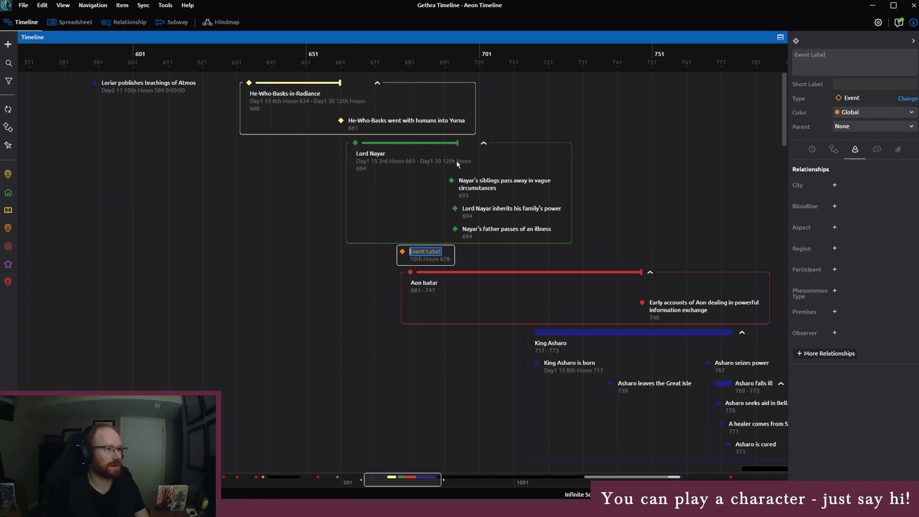
pyautogui.click(816, 63)
pyautogui.write('He-Who-')
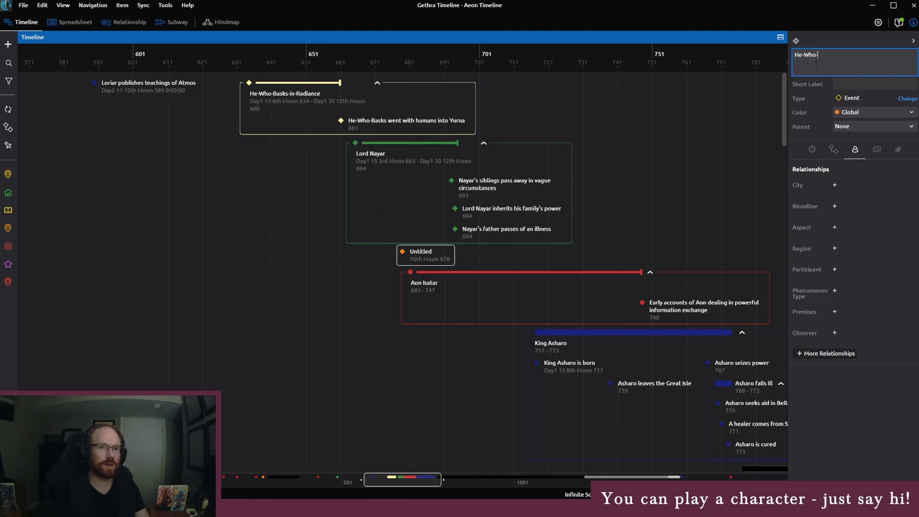
pyautogui.write('Basks returns to the Expanse')
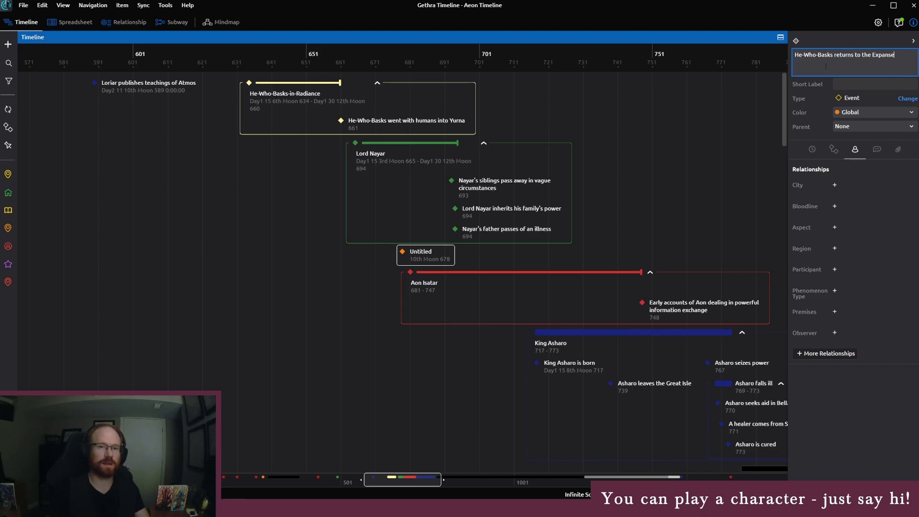
# - Set the new event's color to Expanse & Scalelands and its parent to He-Who-Basks-in-Radiance
pyautogui.click(855, 100)
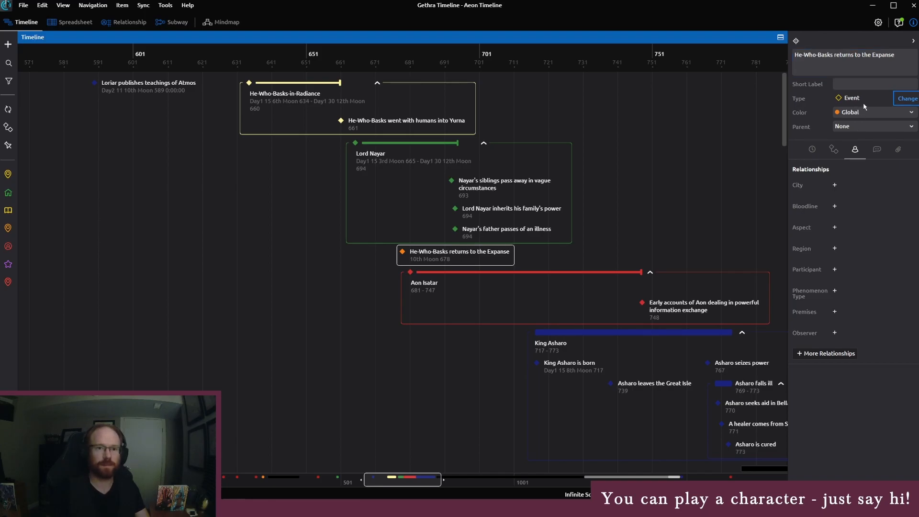
pyautogui.click(864, 111)
pyautogui.click(861, 252)
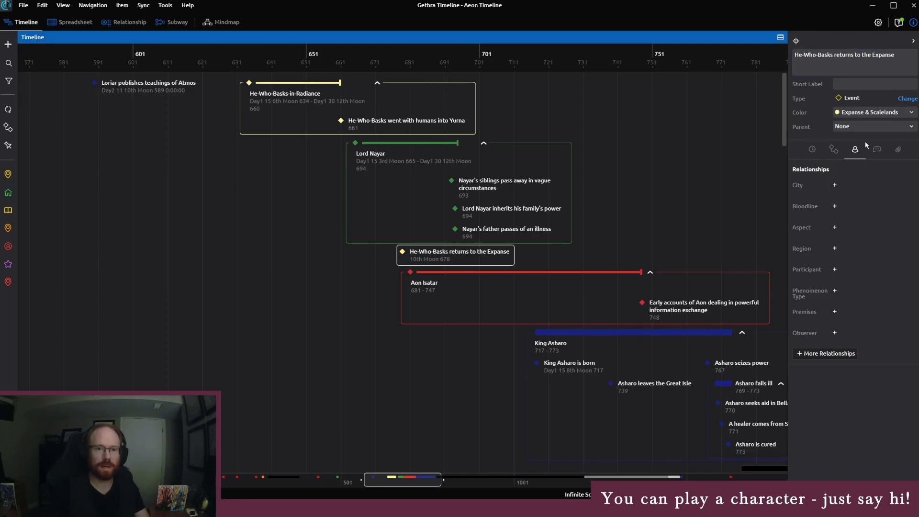
pyautogui.click(865, 127)
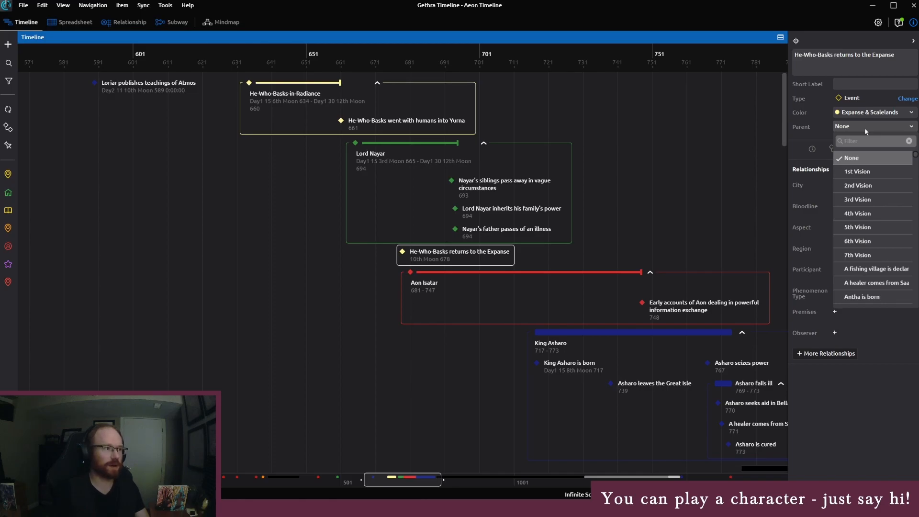
pyautogui.write('he-who')
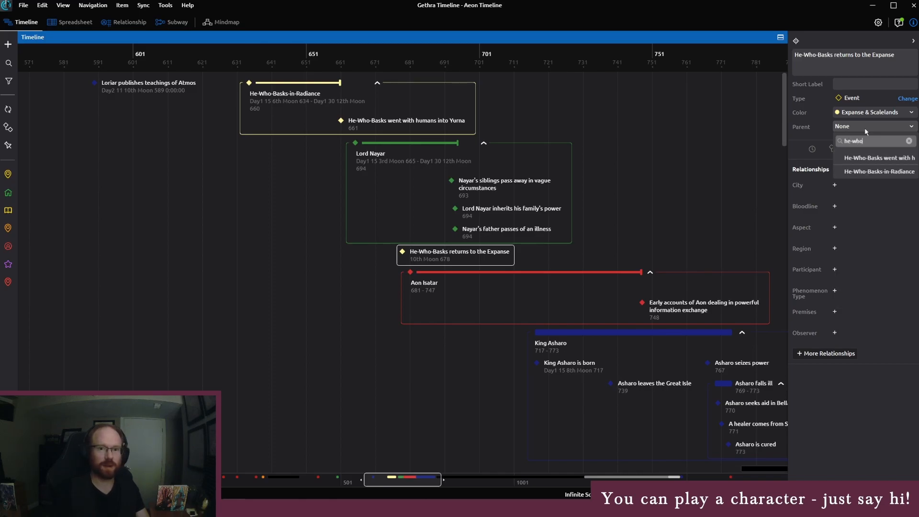
pyautogui.click(866, 171)
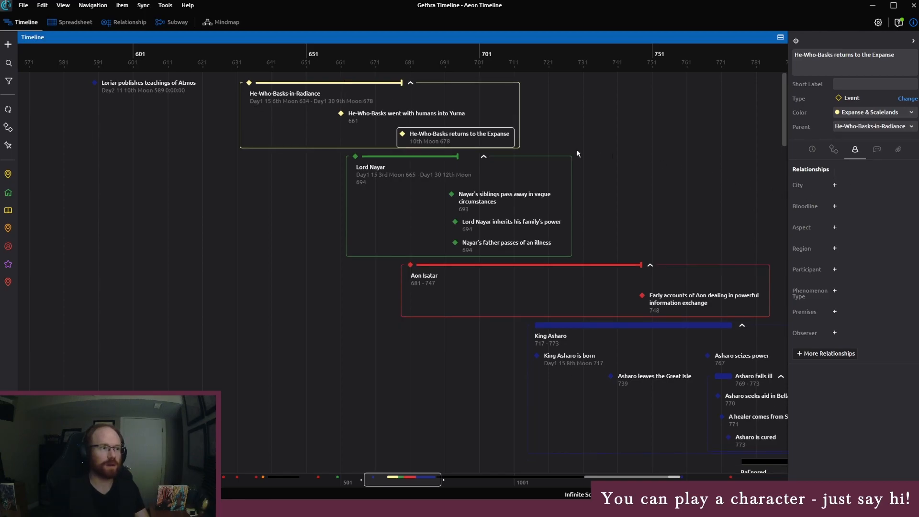
# - Set the start date of the "He-Who-Basks returns to the Expanse" event to 688
pyautogui.click(812, 149)
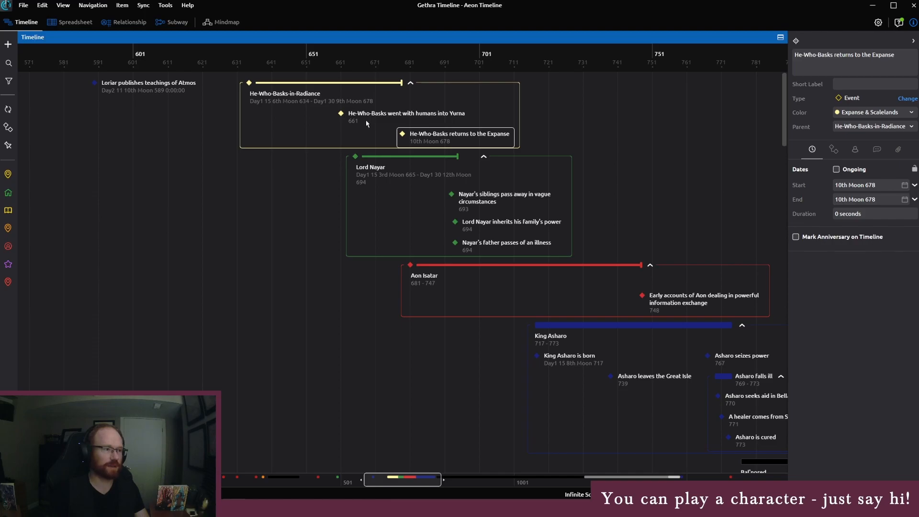
pyautogui.click(859, 185)
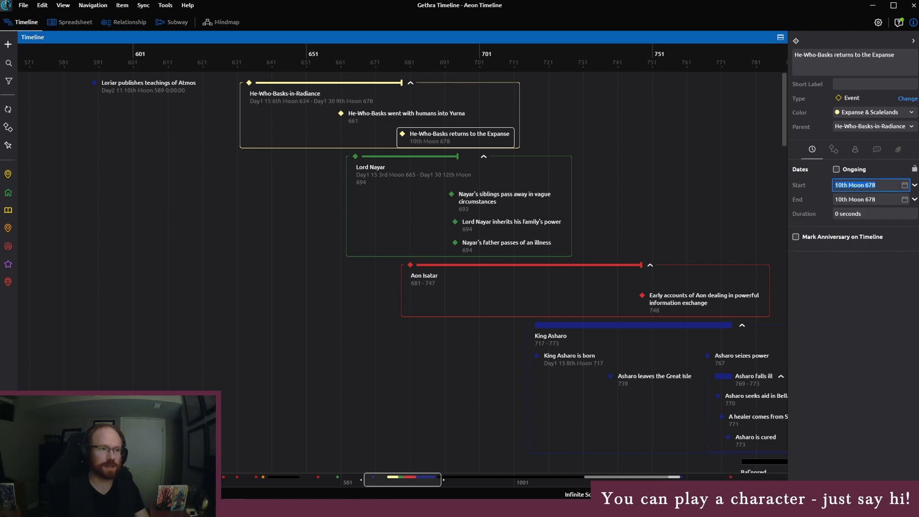
pyautogui.write('688')
pyautogui.press('Return')
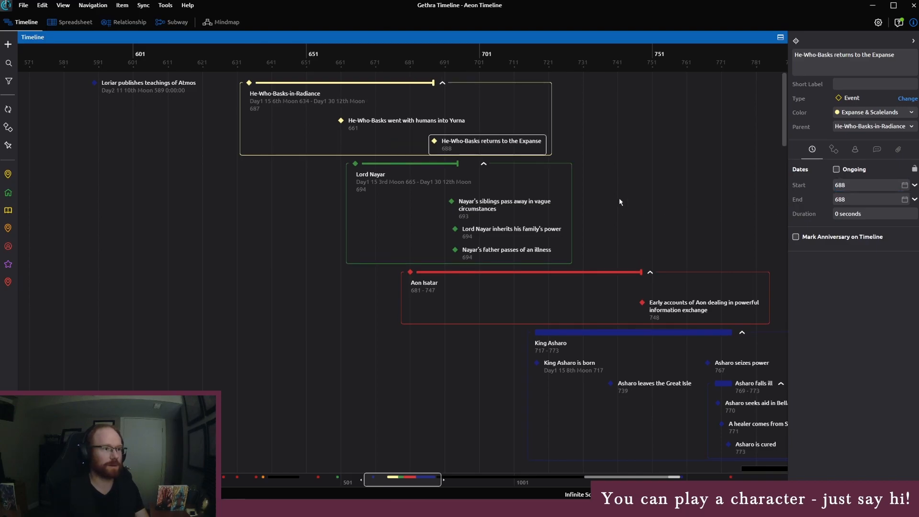
# - Add He-Who-Basks-in-Radiance as a participant in the "He-Who-Basks returns to the Expanse" event, then deselect it
pyautogui.click(855, 150)
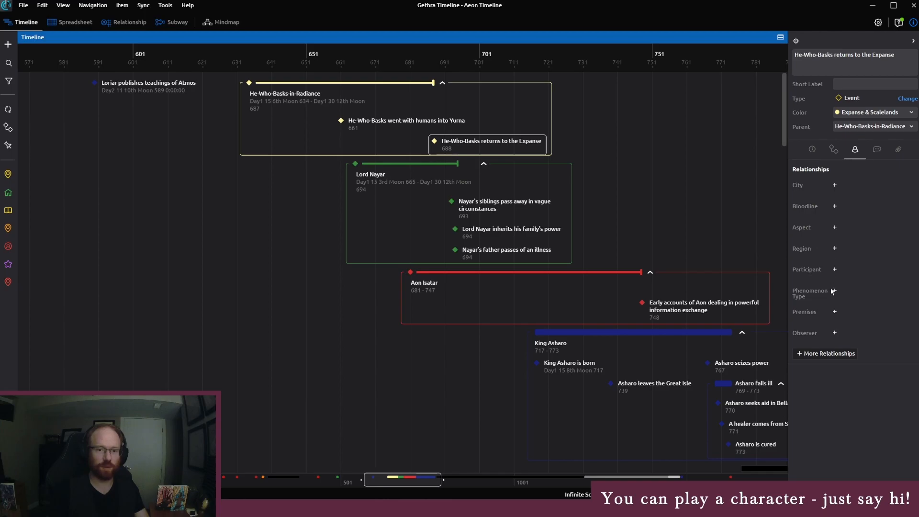
pyautogui.click(835, 271)
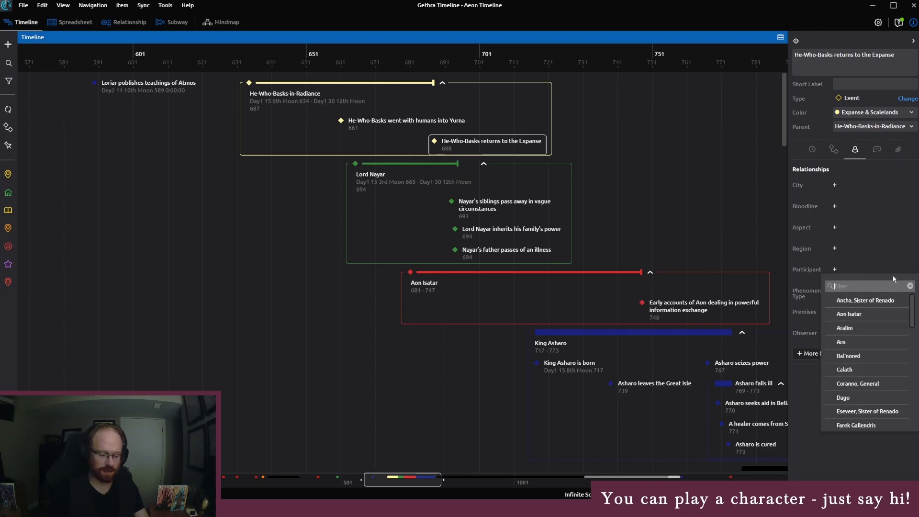
pyautogui.write('he')
pyautogui.click(868, 314)
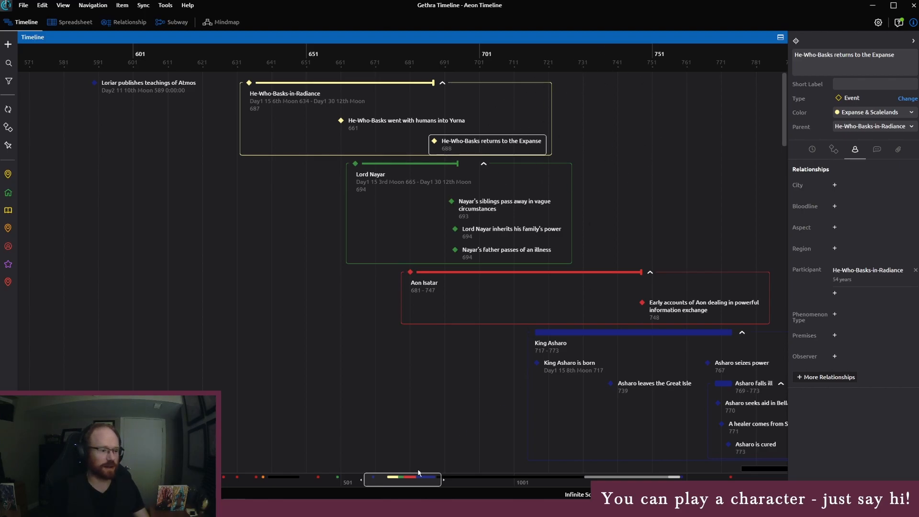
pyautogui.moveTo(401, 482); pyautogui.dragTo(407, 478)
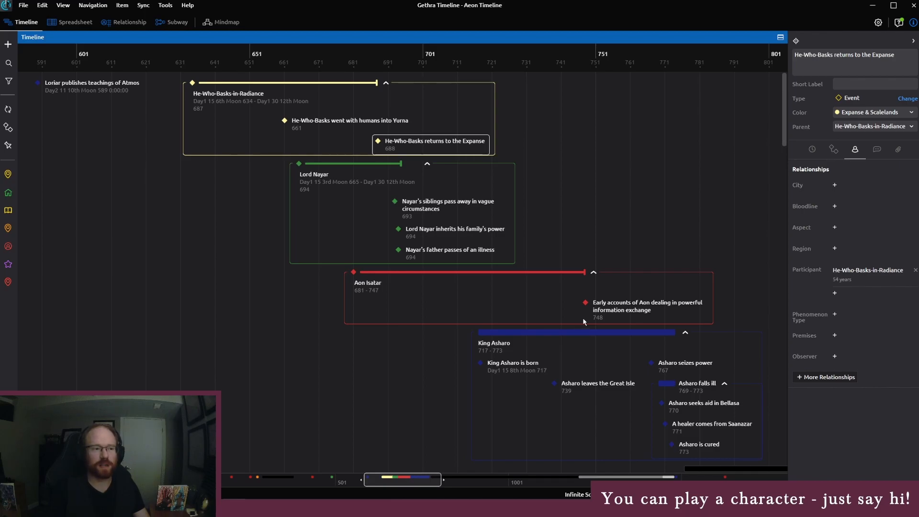
pyautogui.click(553, 228)
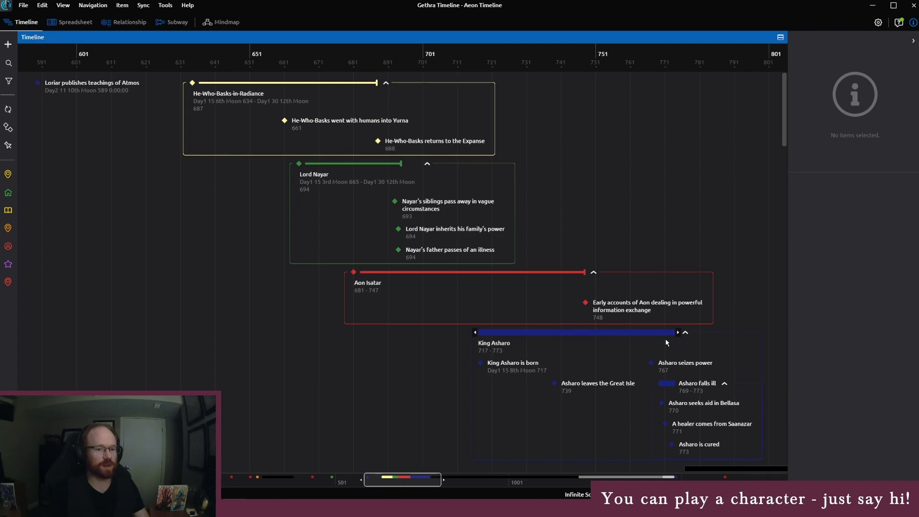
pyautogui.click(882, 507)
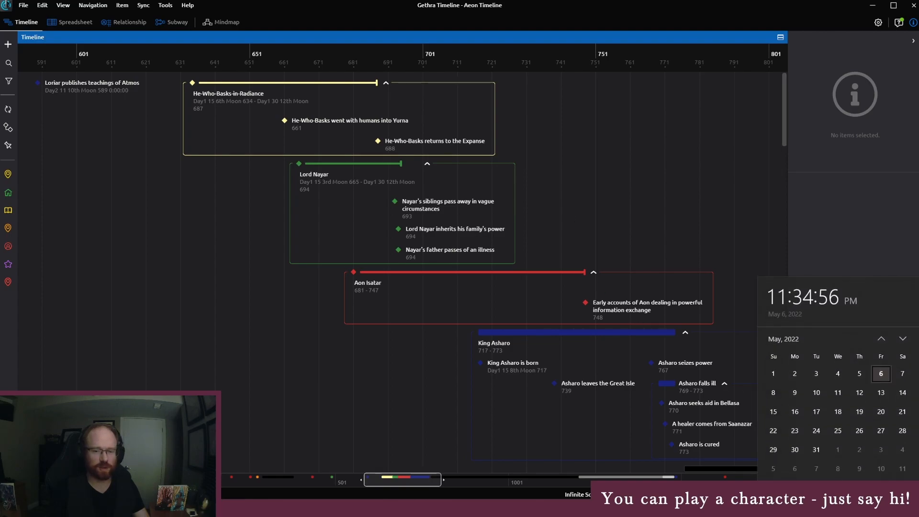
pyautogui.click(881, 508)
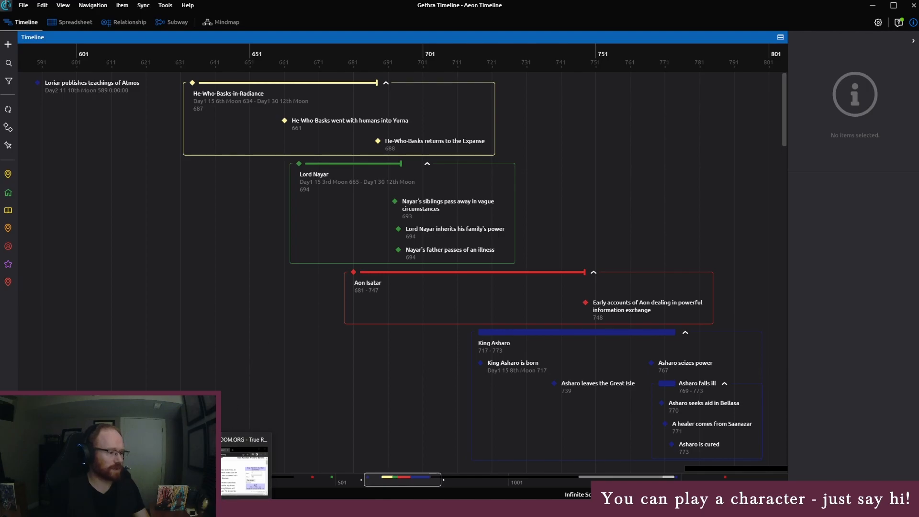
# - Switch to OneNote and add the question "How did He-Who-Basks leave the humans?" beside the last He-Who-Basks question on the YSO 700-800 page
pyautogui.click(239, 508)
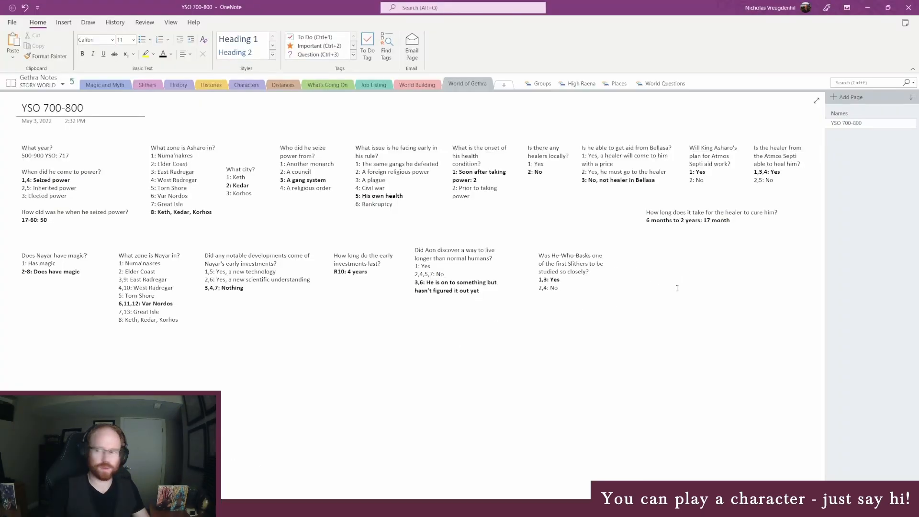
pyautogui.click(636, 255)
pyautogui.write('How did')
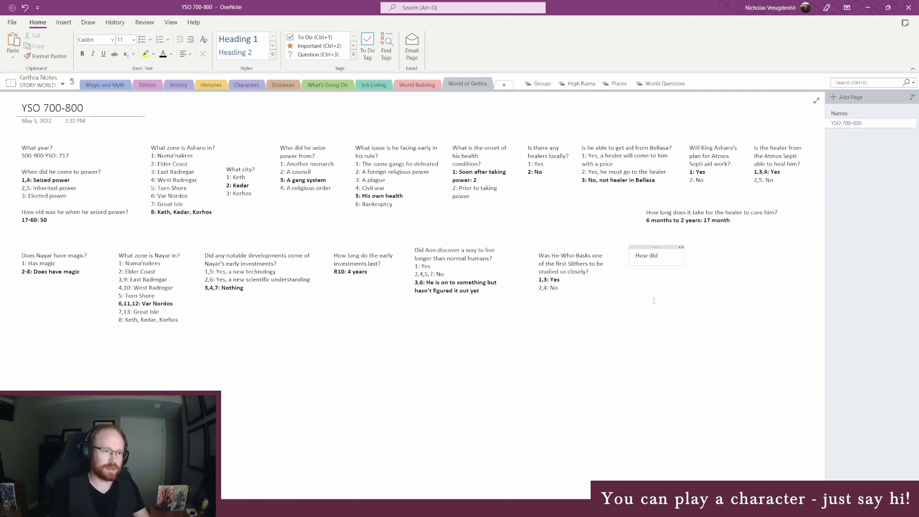
pyautogui.moveTo(552, 258); pyautogui.dragTo(593, 257)
pyautogui.hotkey('ctrl', 'c')
pyautogui.click(666, 258)
pyautogui.hotkey('ctrl', 'v')
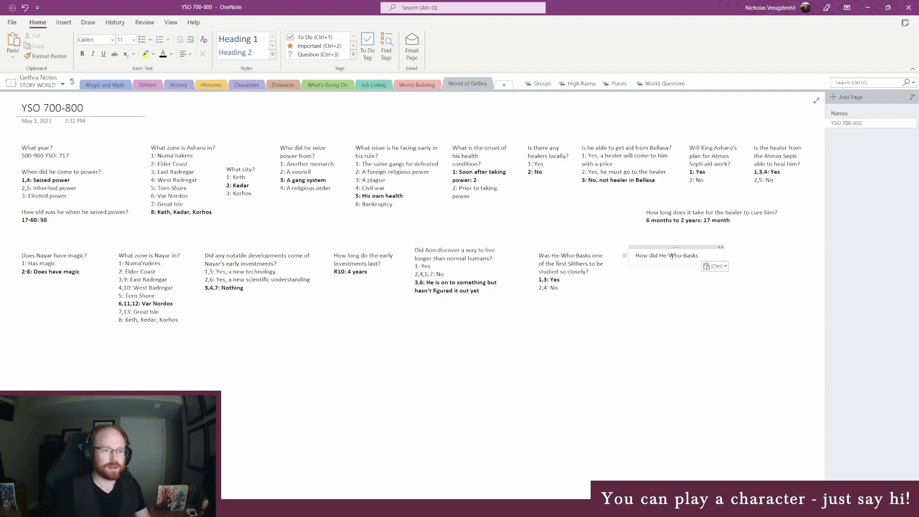
pyautogui.write('leave the')
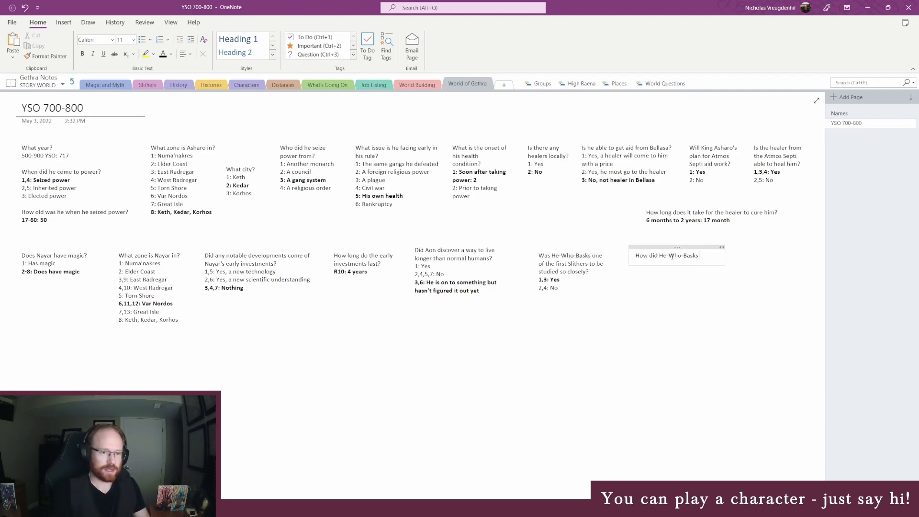
pyautogui.write(' humans?')
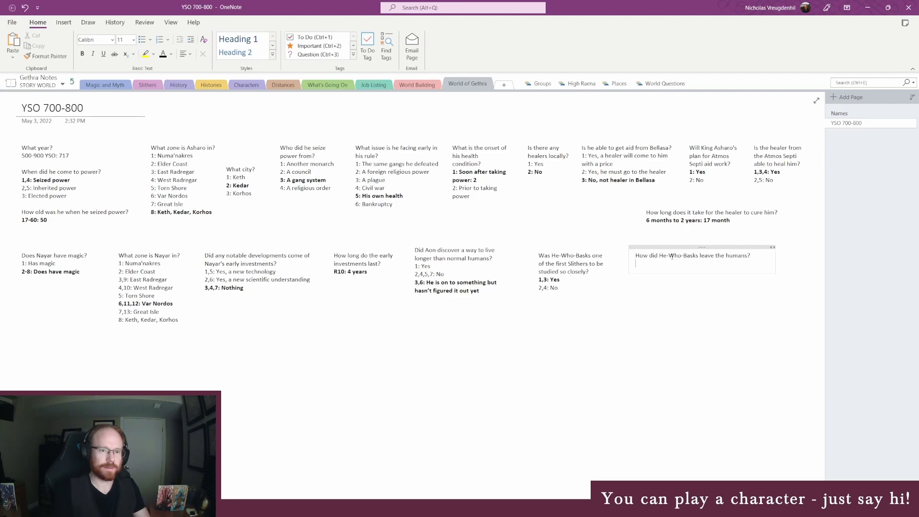
# - Add the answer options "1: Escaped" and "2: Was helped to escape" under the He-Who-Basks leaving question
pyautogui.press('Return')
pyautogui.write('1:')
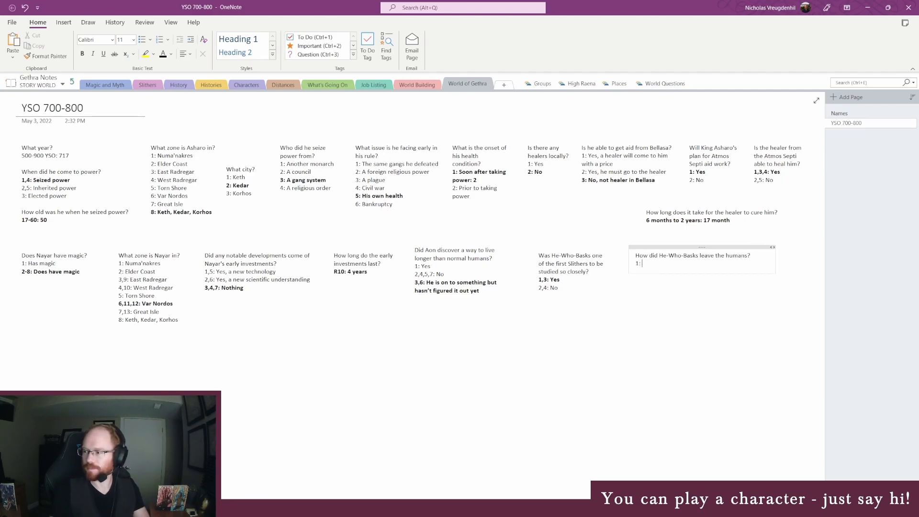
pyautogui.write('aped')
pyautogui.press('Return')
pyautogui.write('2: W')
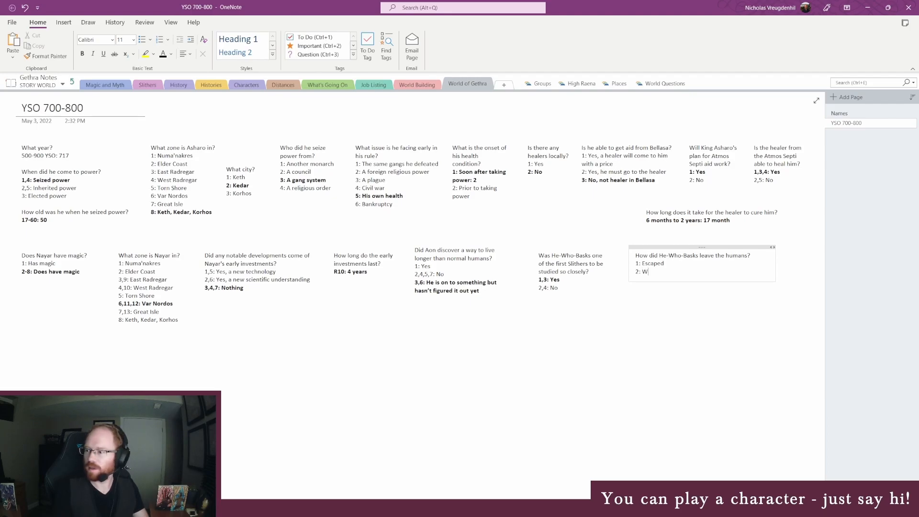
pyautogui.press('BackSpace')
pyautogui.write('Helped to escape')
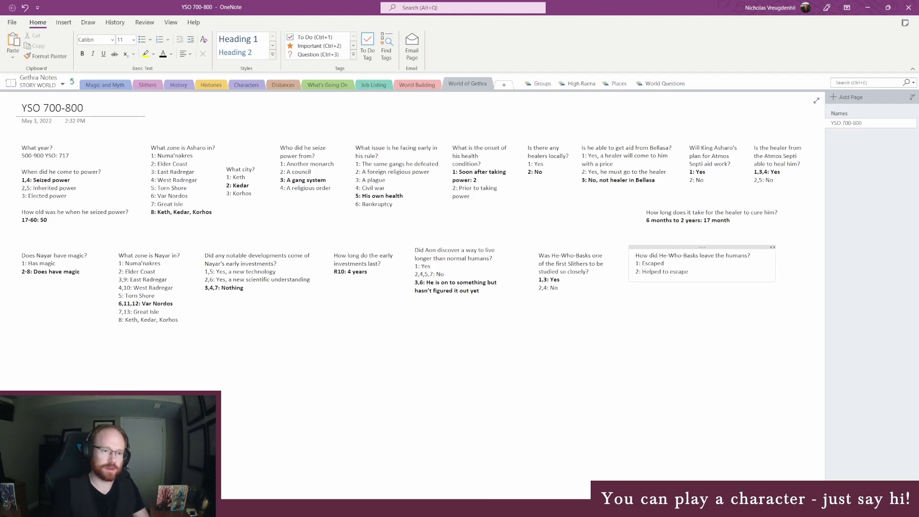
pyautogui.press('Return')
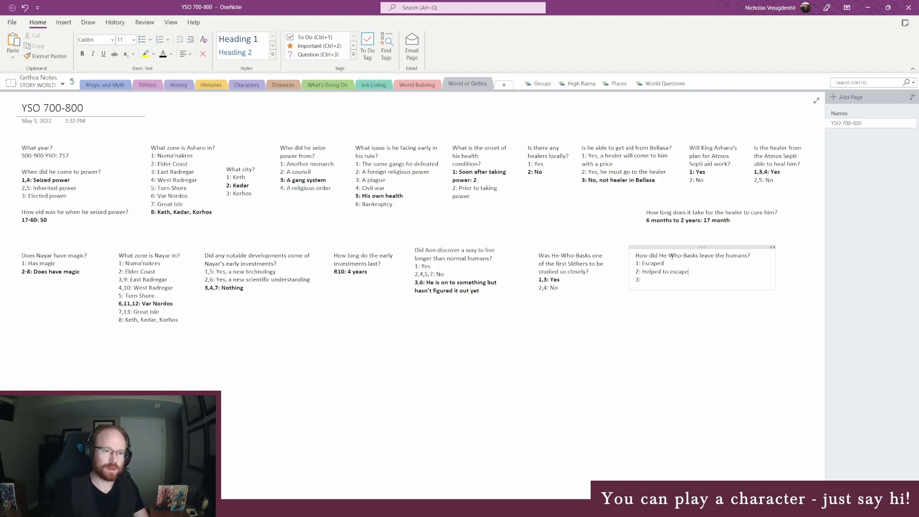
pyautogui.press('Delete')
pyautogui.write('Was helped to escape ')
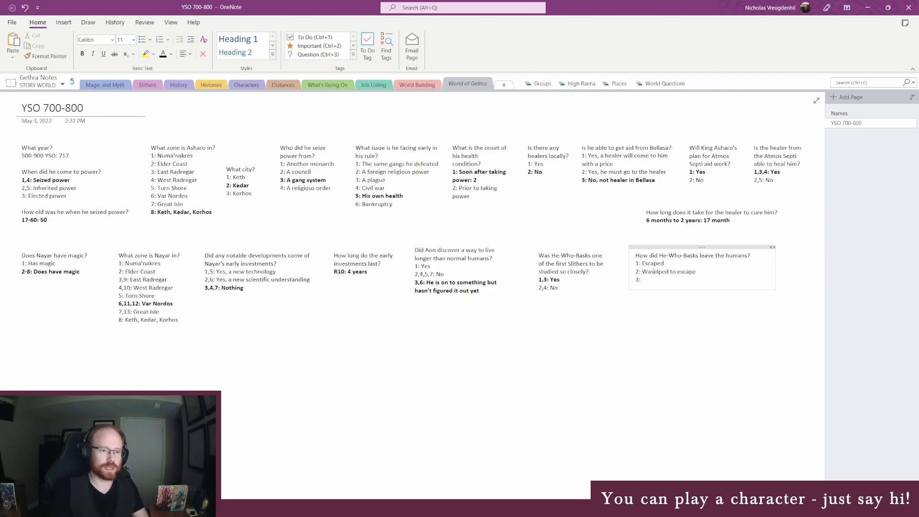
# - Add the options "3: Was let go/released into the wild" and "4: Voluntarily leave/wasn't kept from leaving"
pyautogui.write('3: Was let go/released int')
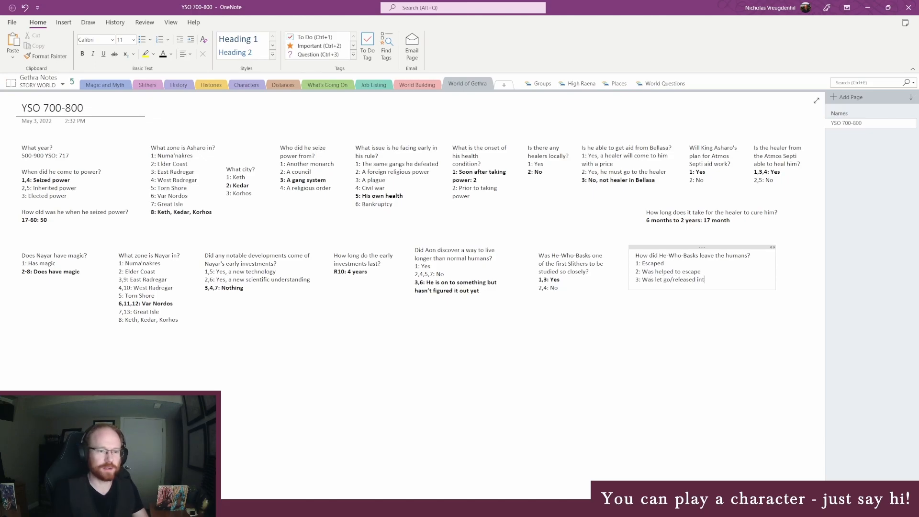
pyautogui.write('o the wild 4: ')
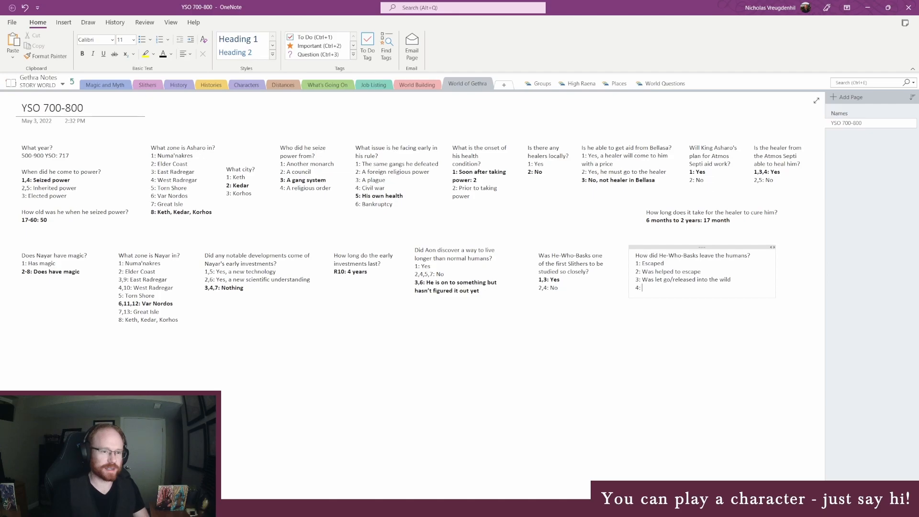
pyautogui.write("Voluntarily leave/wasn't kept from leaving")
# - Extend the roll numbers of the last two options to "3,5" for released into the wild and "4,6" for voluntarily leave
pyautogui.press('Home')
pyautogui.press('Right')
pyautogui.press('Up')
pyautogui.press('Up')
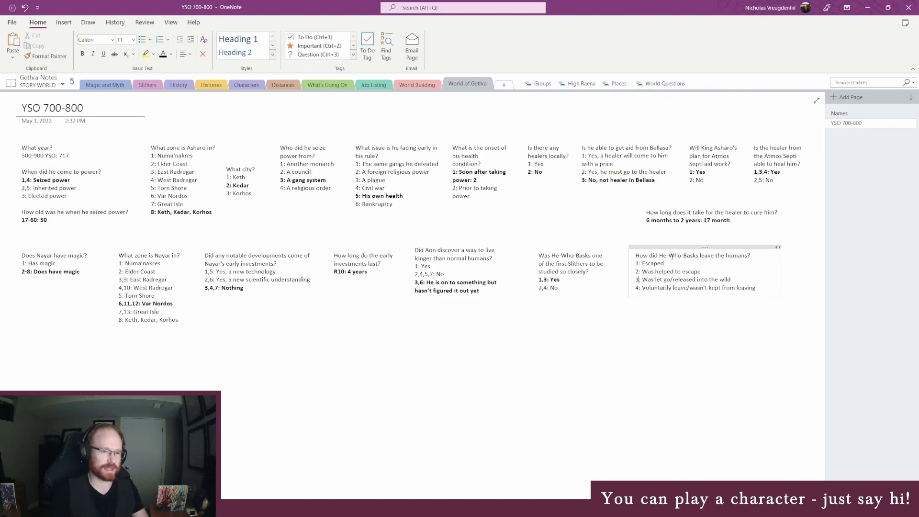
pyautogui.write(',5')
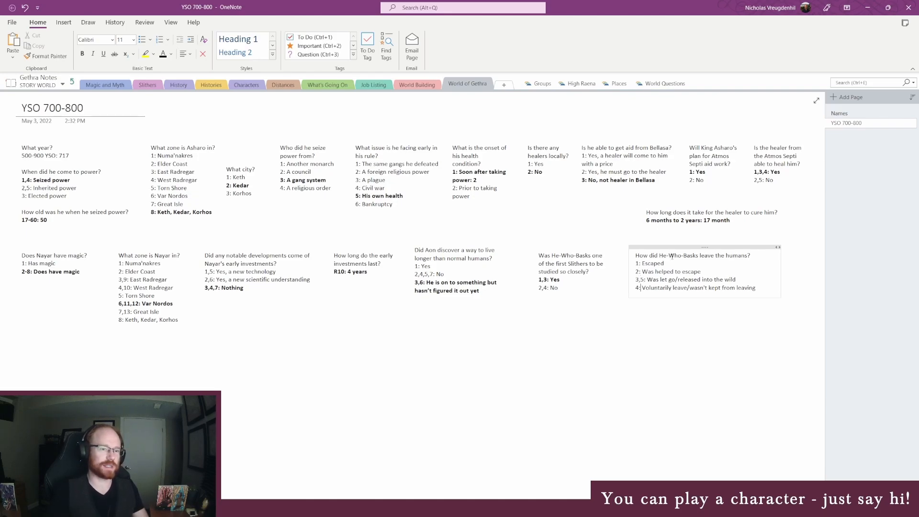
pyautogui.write(',6')
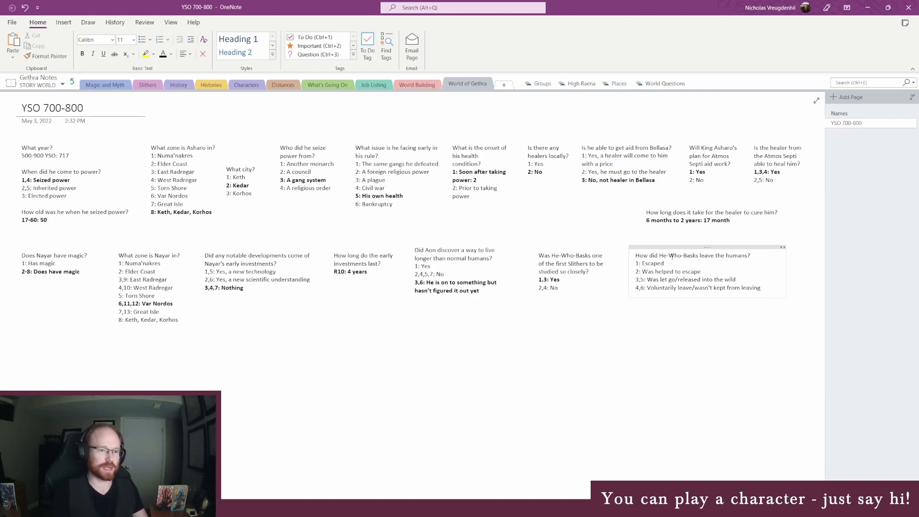
# - Compare the "released into the wild" and "voluntarily leave" answer options by highlighting each line in turn
pyautogui.press('Up')
pyautogui.press('Home')
pyautogui.hotkey('shift', 'End')
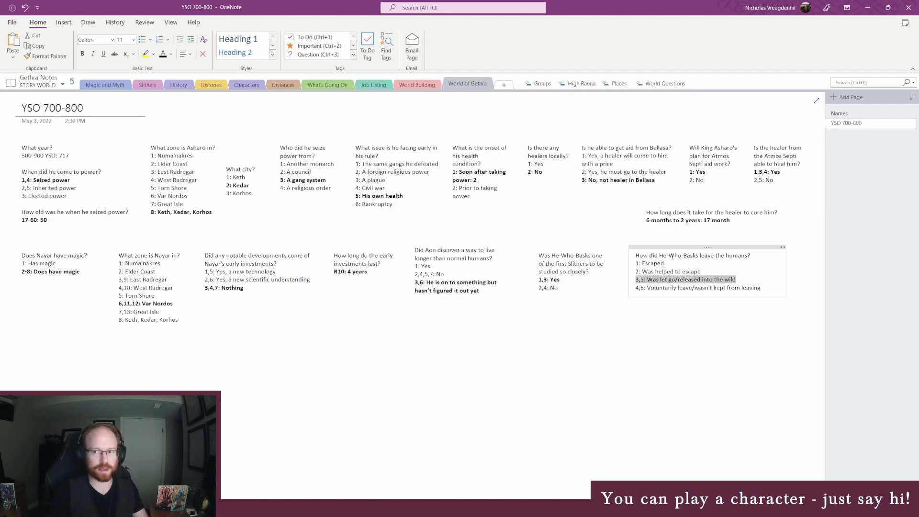
pyautogui.press('Down')
pyautogui.press('Home')
pyautogui.hotkey('shift', 'End')
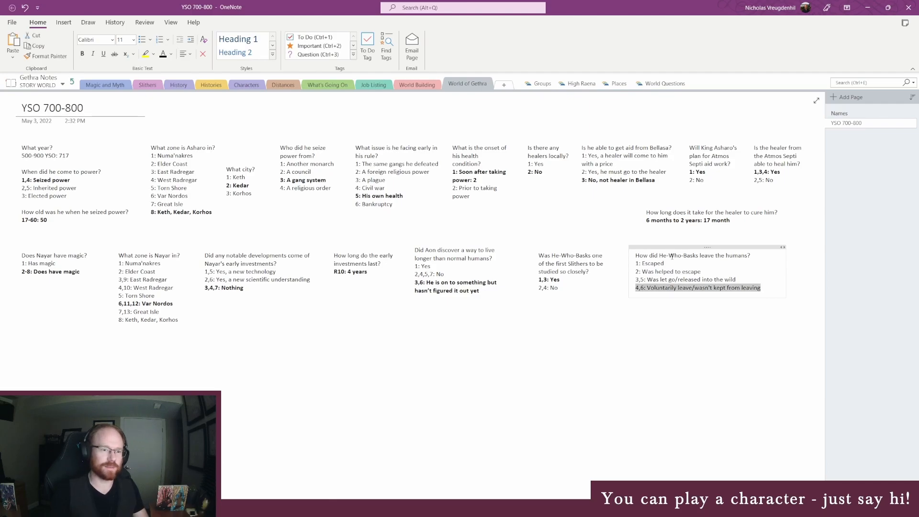
pyautogui.press('Up')
pyautogui.hotkey('shift', 'End')
pyautogui.press('Down')
pyautogui.hotkey('shift', 'End')
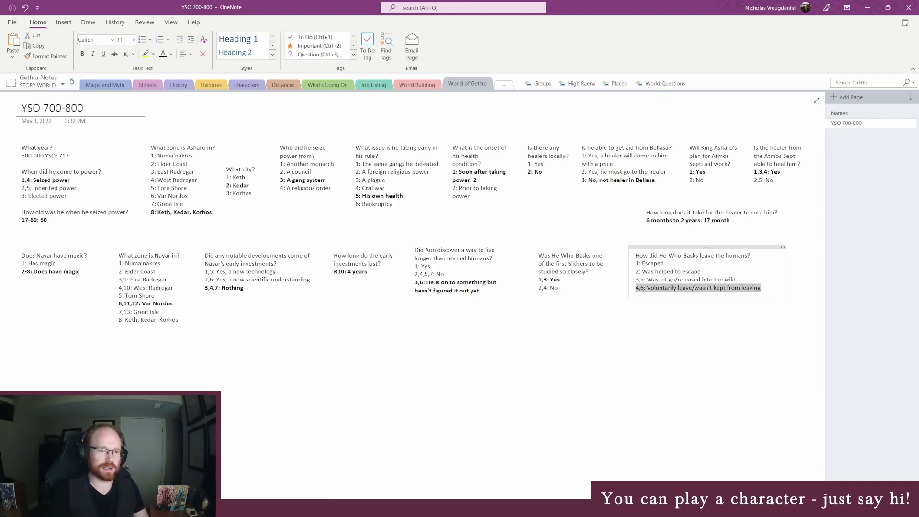
pyautogui.press('Up')
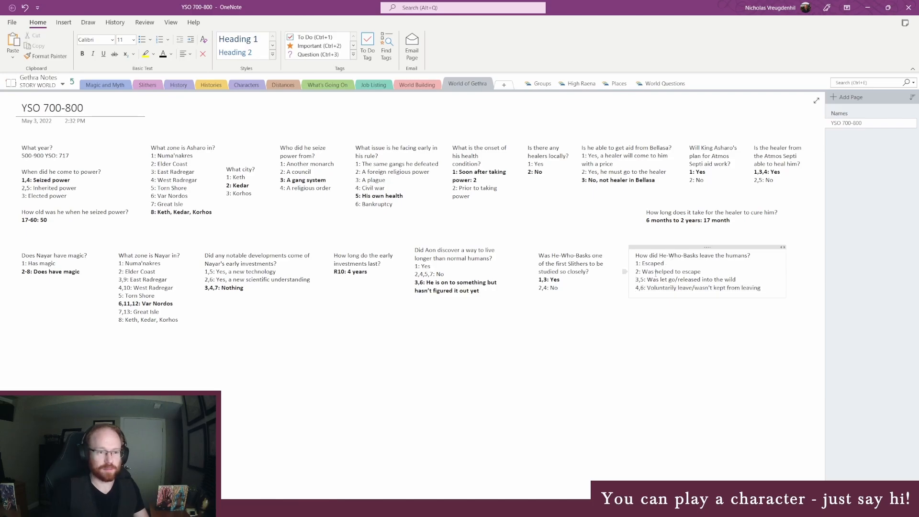
# - Narrow the He-Who-Basks leaving note so its text wraps, and shift it slightly up and to the left
pyautogui.moveTo(785, 274); pyautogui.dragTo(719, 278)
pyautogui.moveTo(658, 243)
pyautogui.mouseDown()
pyautogui.moveTo(648, 243)
pyautogui.moveTo(647, 232)
pyautogui.mouseUp()
pyautogui.click(405, 410)
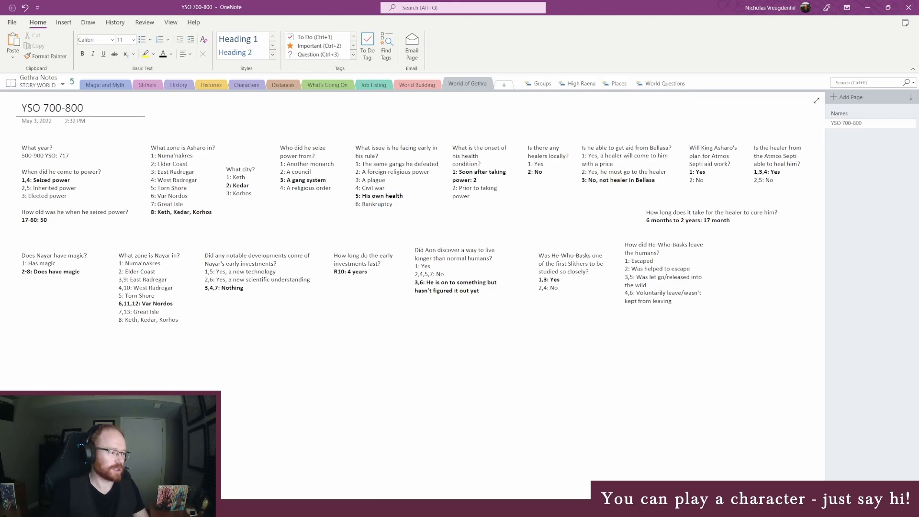
# - Switch to RANDOM.ORG and generate a random number between 1 and 6 for the leaving question
pyautogui.click(654, 277)
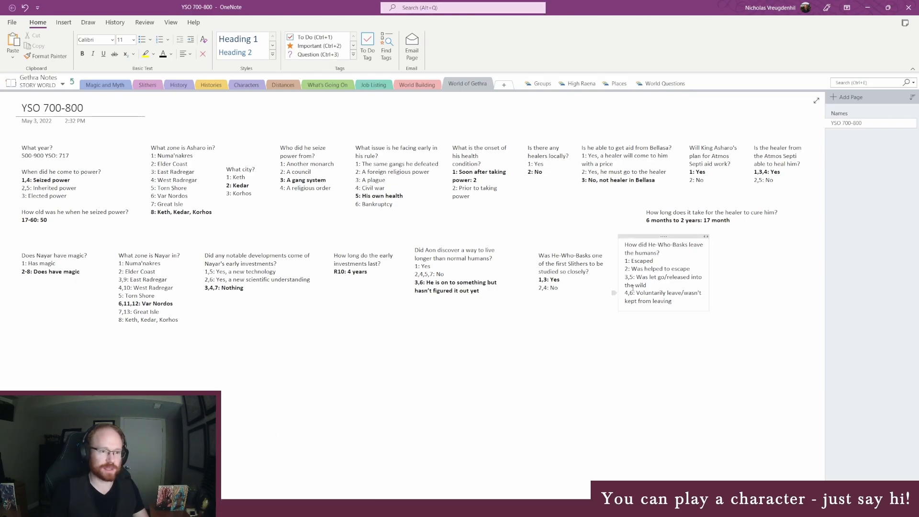
pyautogui.moveTo(634, 293); pyautogui.dragTo(628, 293)
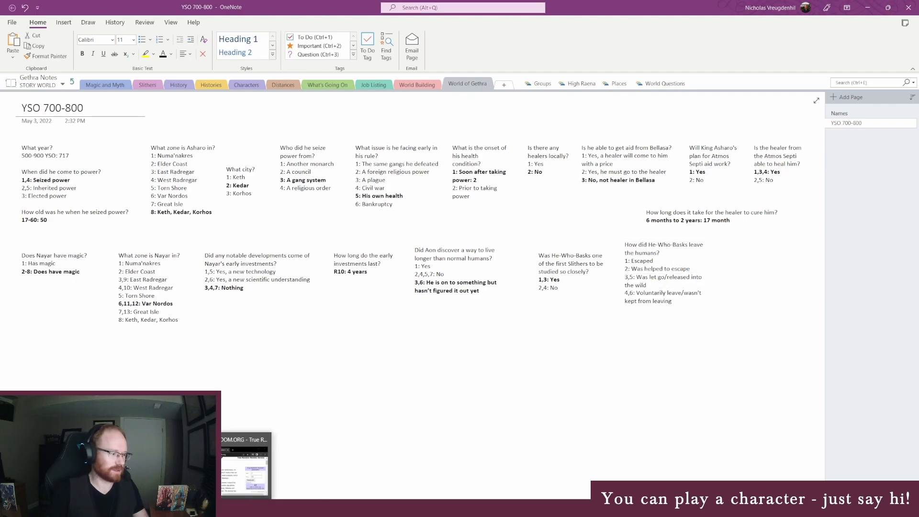
pyautogui.click(251, 461)
pyautogui.hotkey('shift', 'Tab')
pyautogui.write('6')
pyautogui.hotkey('shift', 'Tab')
pyautogui.write('1')
pyautogui.press('Return')
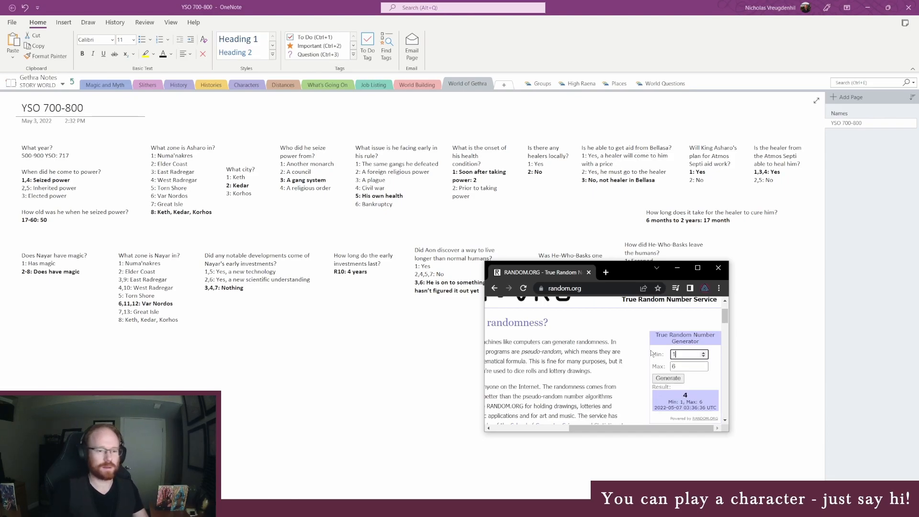
# - Return to OneNote and bold the "4,6: Voluntarily leave/wasn't kept from leaving" option
pyautogui.click(756, 329)
pyautogui.click(668, 293)
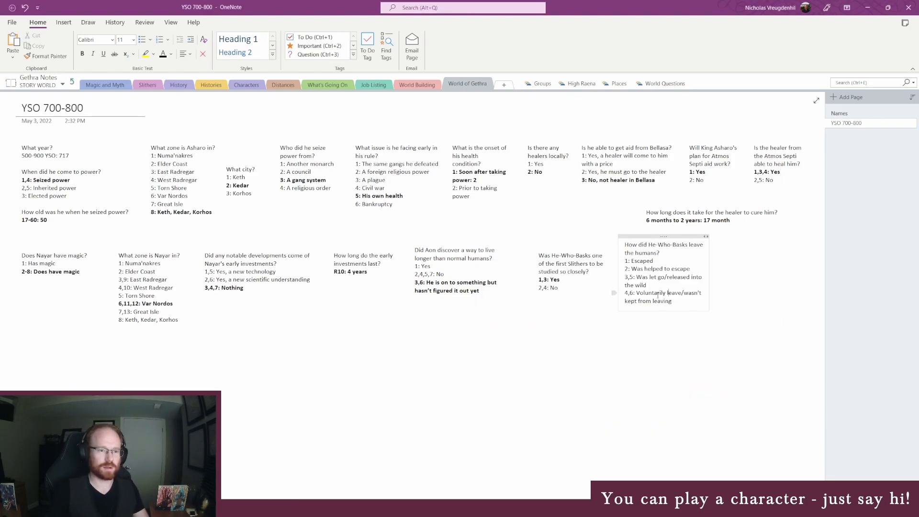
pyautogui.click(618, 295)
pyautogui.hotkey('ctrl', 'b')
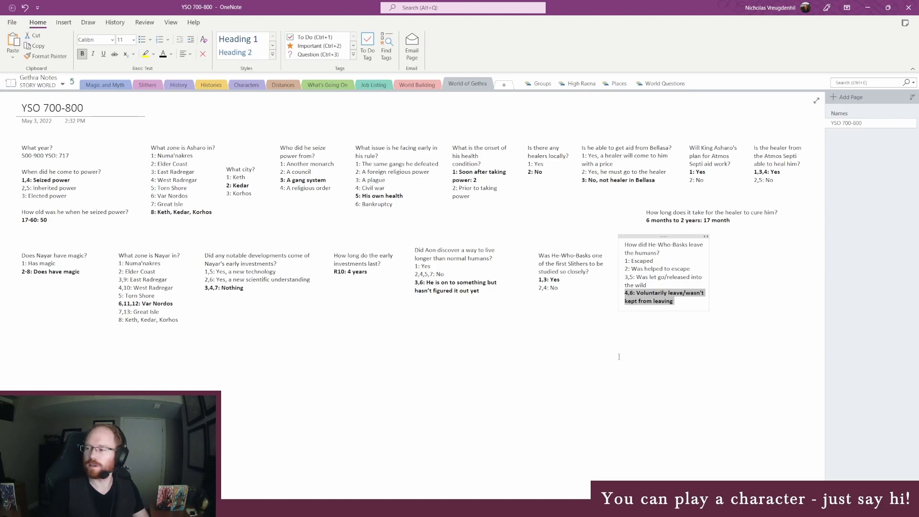
pyautogui.click(566, 369)
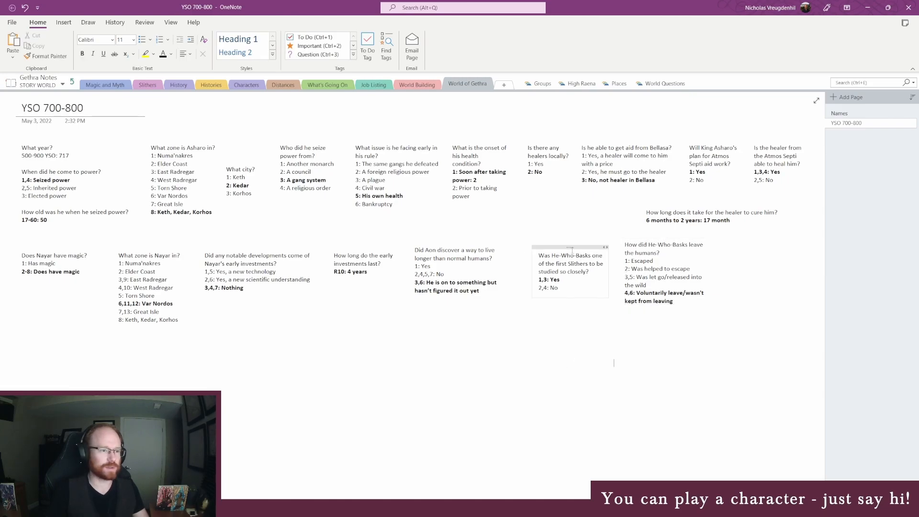
# - Shift both He-Who-Basks question notes left, closer to the Aon question
pyautogui.moveTo(568, 246); pyautogui.dragTo(557, 247)
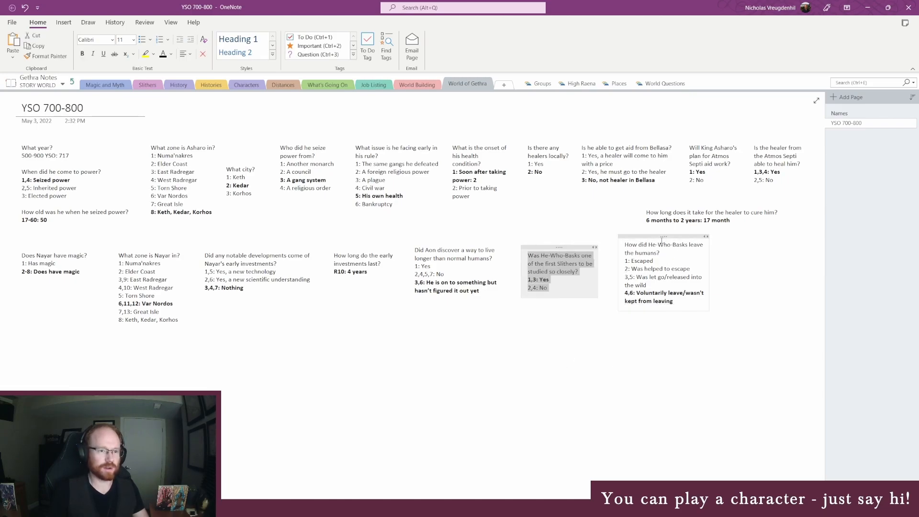
pyautogui.moveTo(662, 236); pyautogui.dragTo(650, 237)
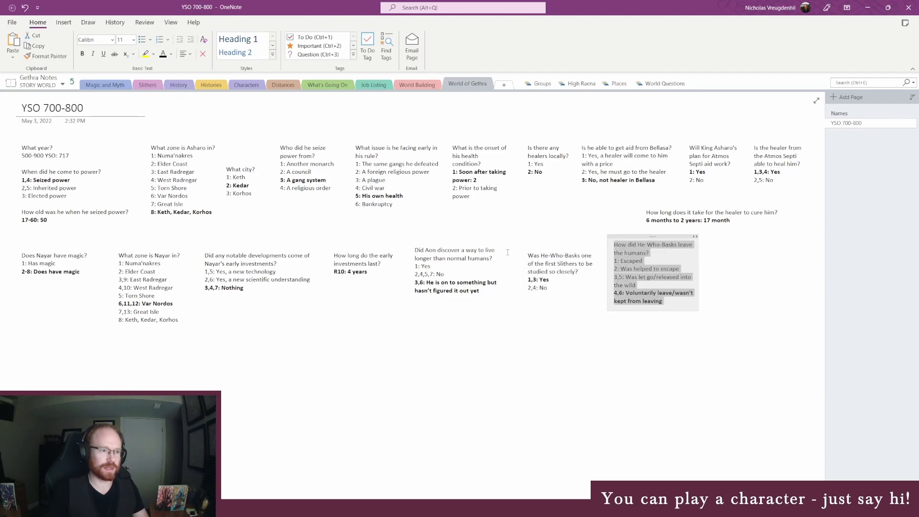
pyautogui.moveTo(552, 247); pyautogui.dragTo(542, 247)
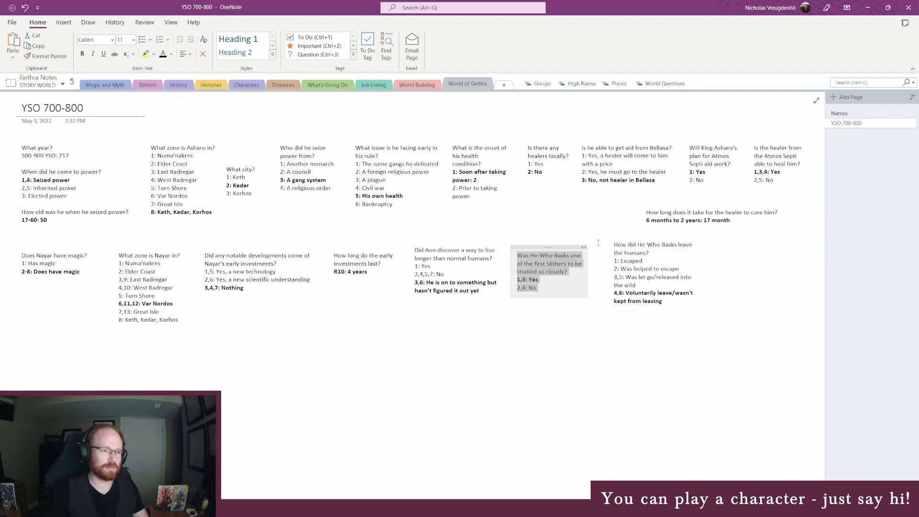
pyautogui.moveTo(623, 237); pyautogui.dragTo(612, 237)
pyautogui.click(712, 285)
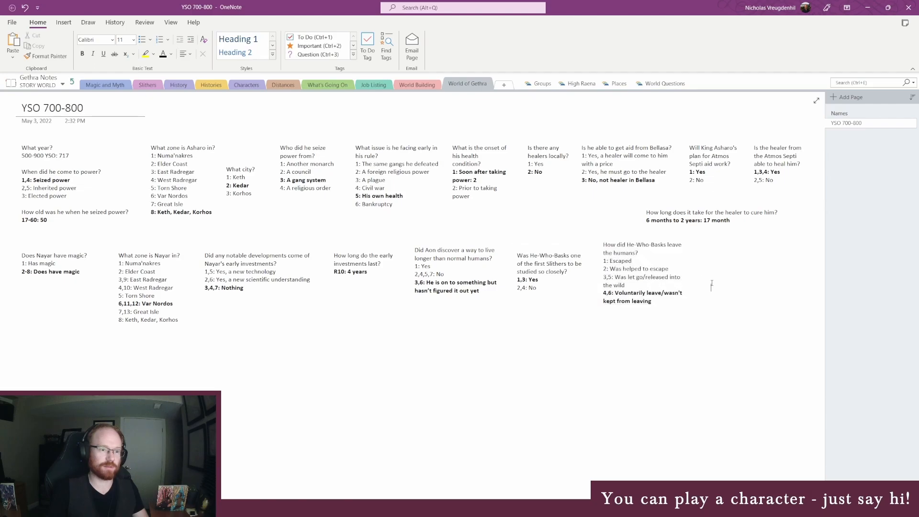
# - Bring up the Vaenuth document in Word and close it
pyautogui.moveTo(234, 507)
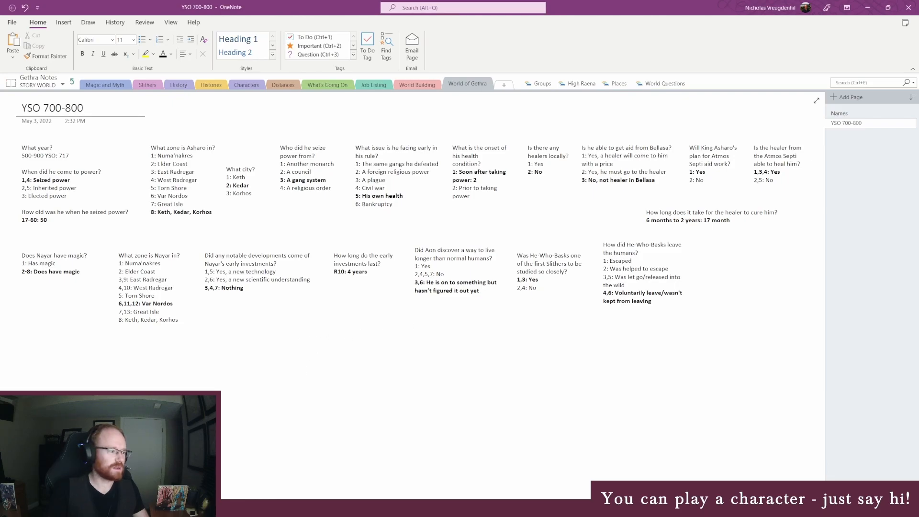
pyautogui.hotkey('alt', 'Tab')
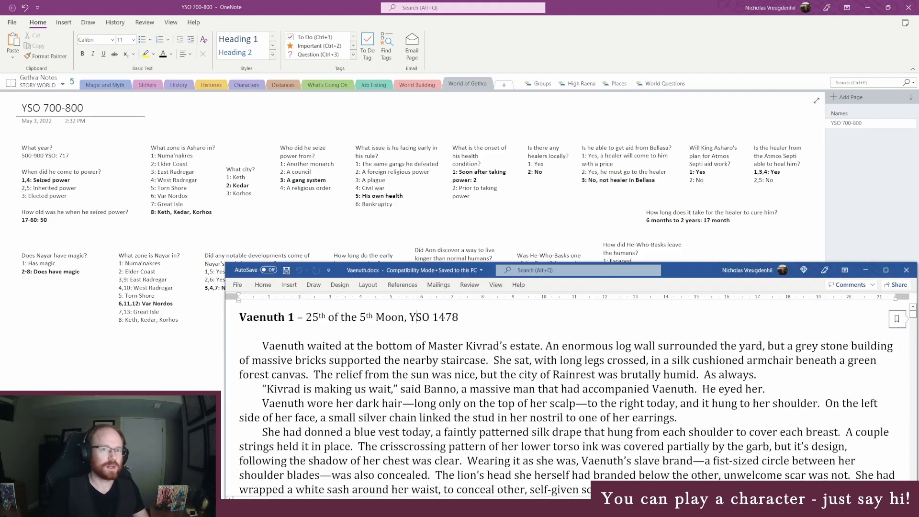
pyautogui.click(906, 270)
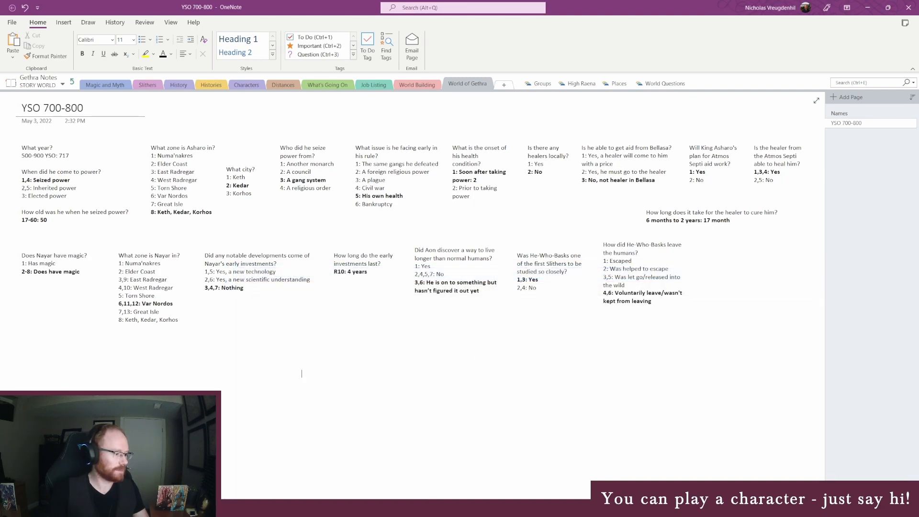
# - Switch to Aeon Timeline and check the "He-Who-Basks returns to the Expanse" event
pyautogui.click(295, 507)
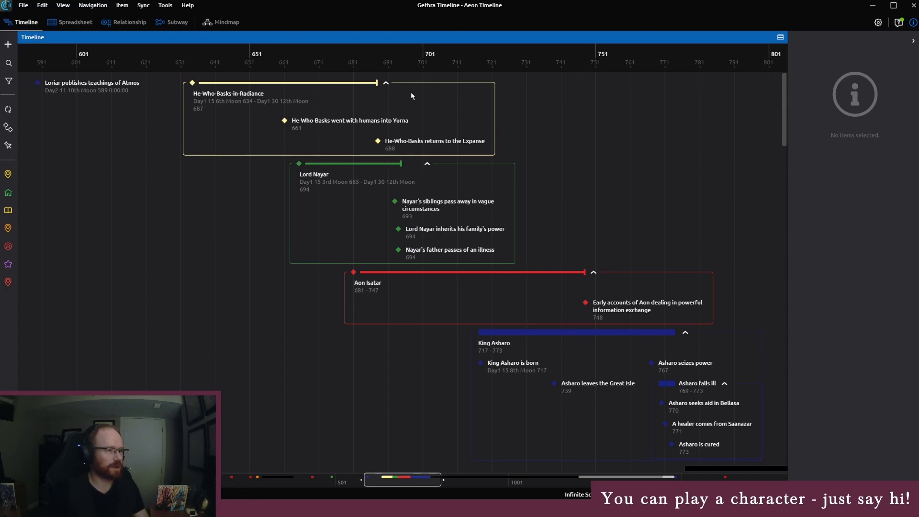
pyautogui.click(396, 144)
pyautogui.click(198, 283)
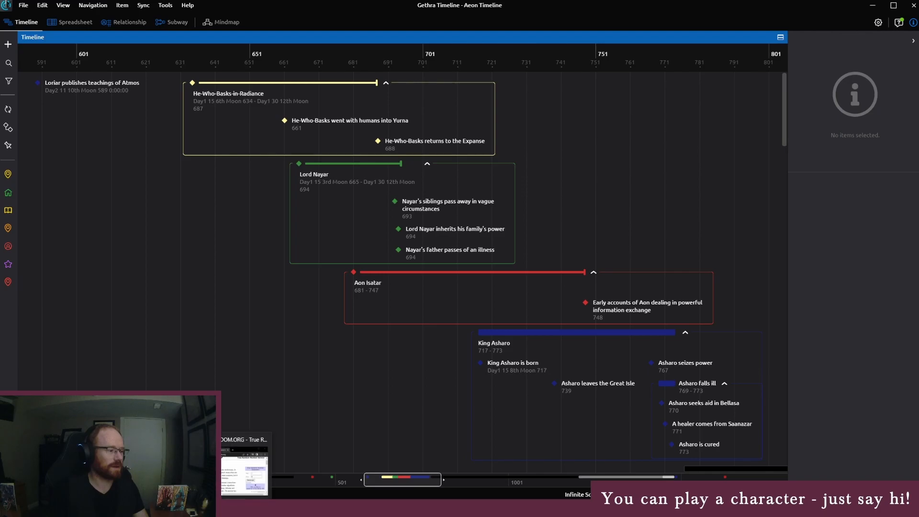
# - Switch to OneNote and start a new note below the existing questions reading "How did other Slither tribes receive him"
pyautogui.click(228, 507)
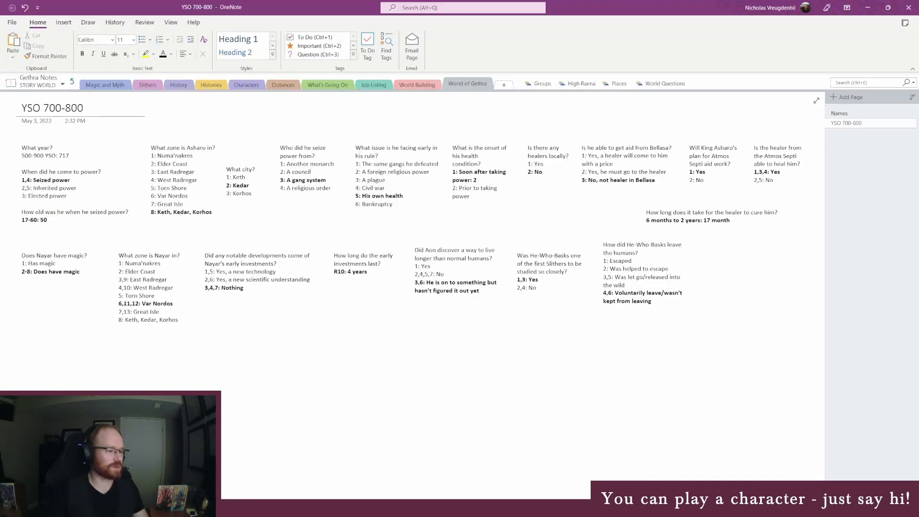
pyautogui.click(500, 349)
pyautogui.write('What')
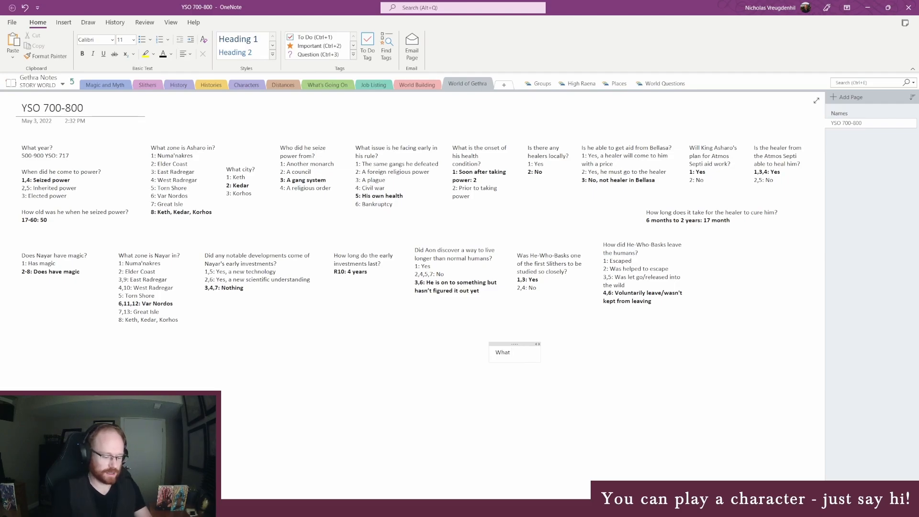
pyautogui.hotkey('ctrl', 'a')
pyautogui.press('BackSpace')
pyautogui.write('How did other Slith')
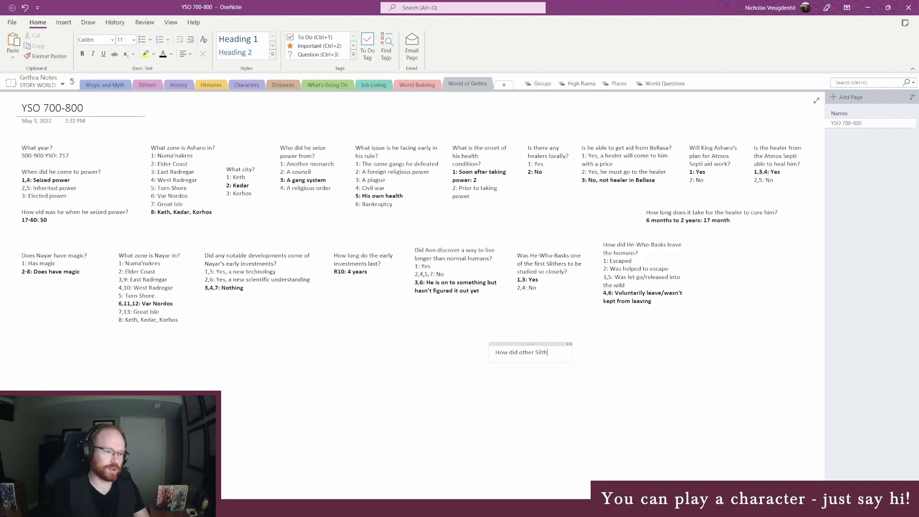
pyautogui.write('er tribes receive him')
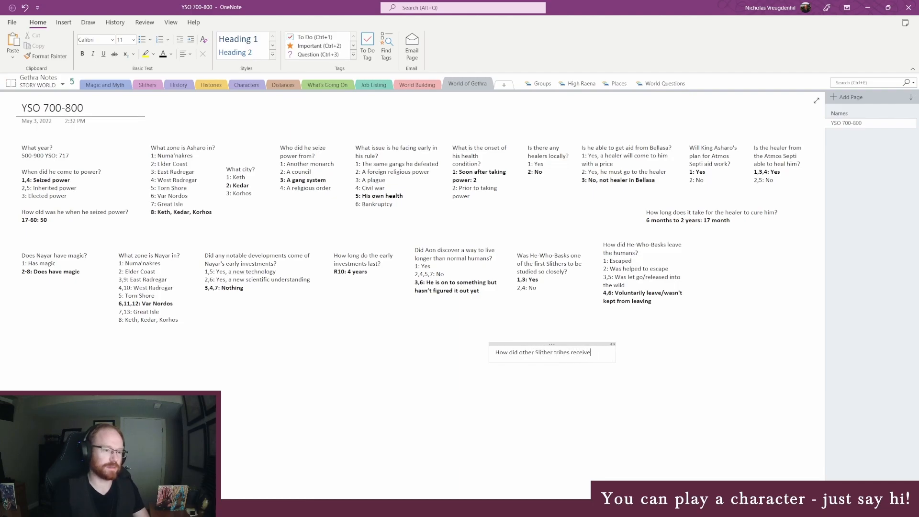